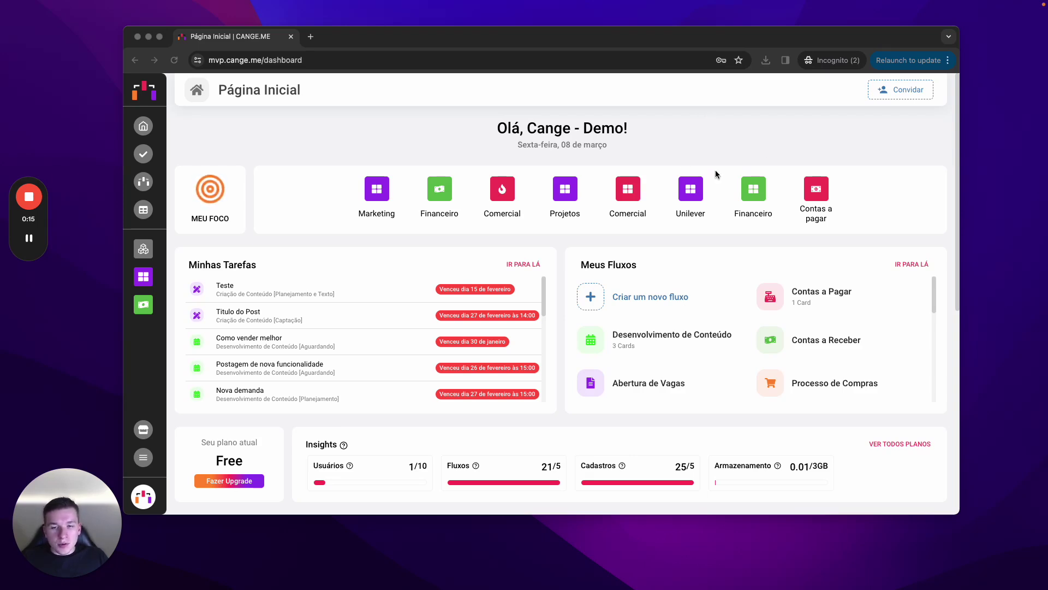
Open the Marketing workspace from the workspace list and view its Insights section
left_click(722, 230)
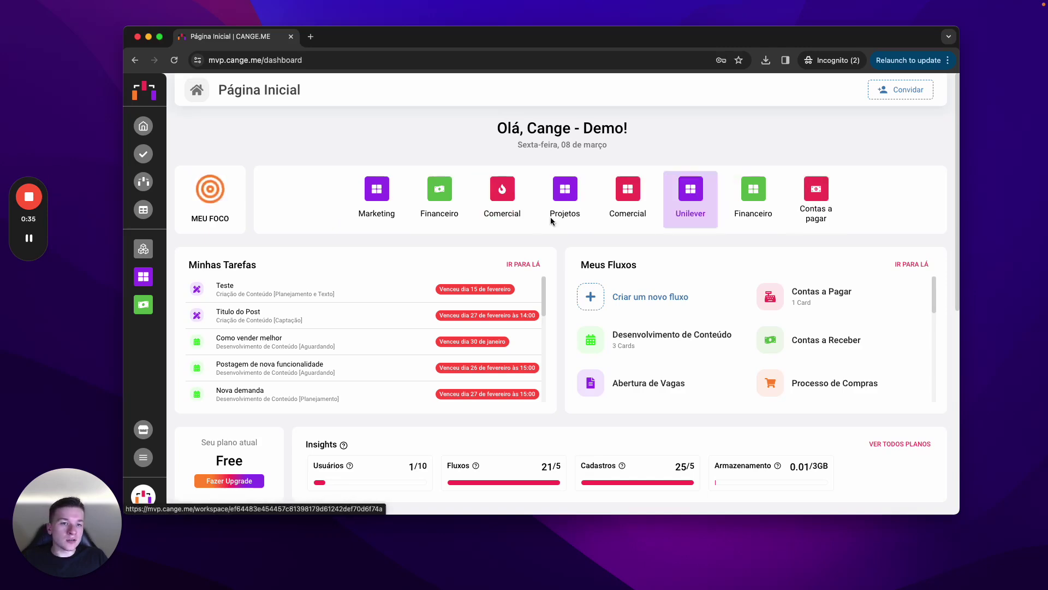
left_click(150, 254)
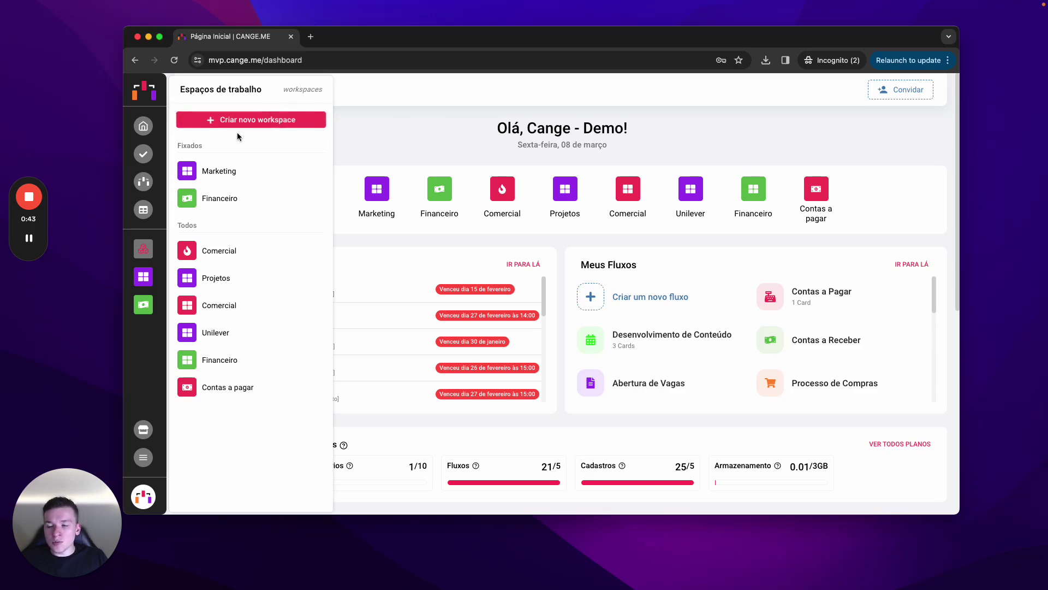
left_click(243, 173)
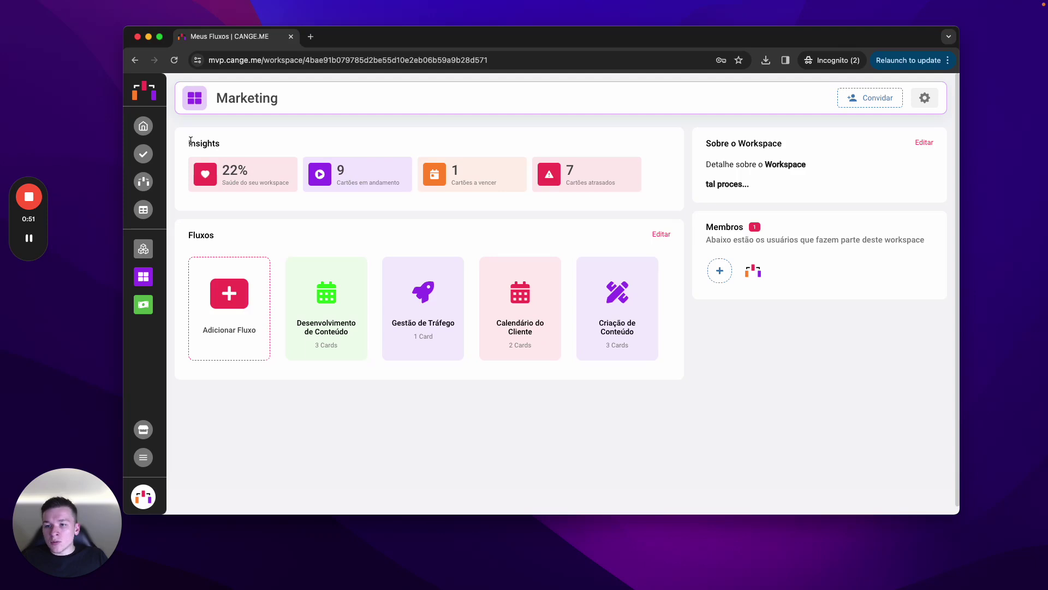
left_click_drag(188, 142, 232, 145)
left_click(240, 132)
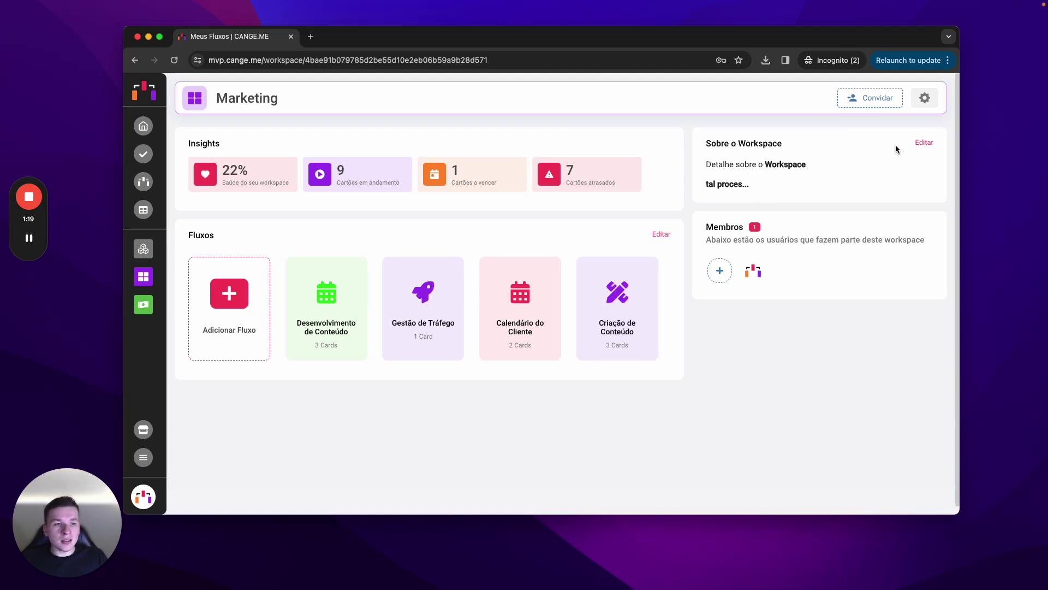
Append "yyrdyr" to the end of the Marketing workspace description and save it
left_click(924, 142)
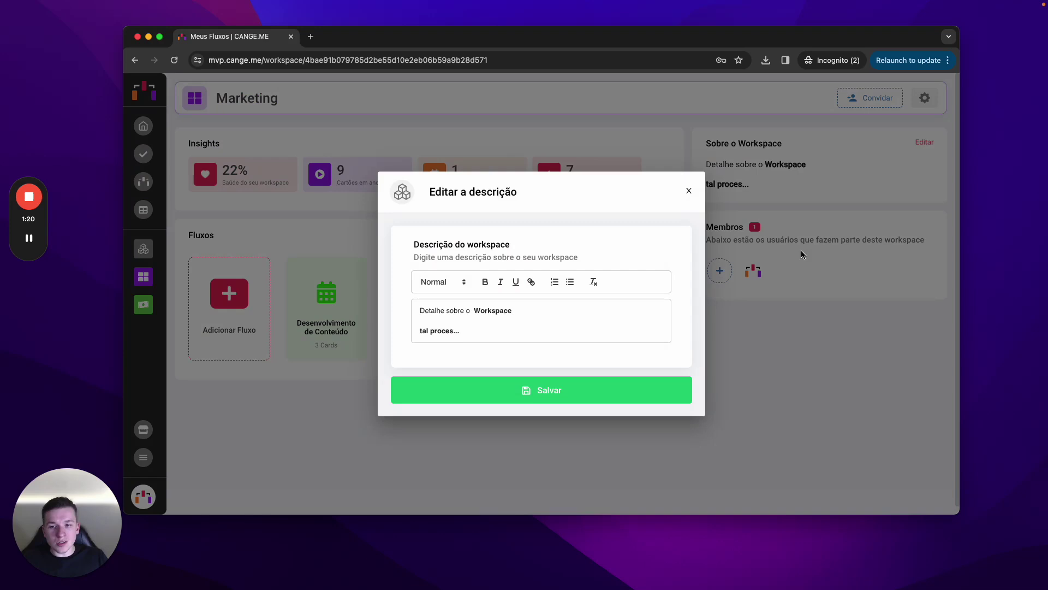
left_click(603, 335)
type("yyrd")
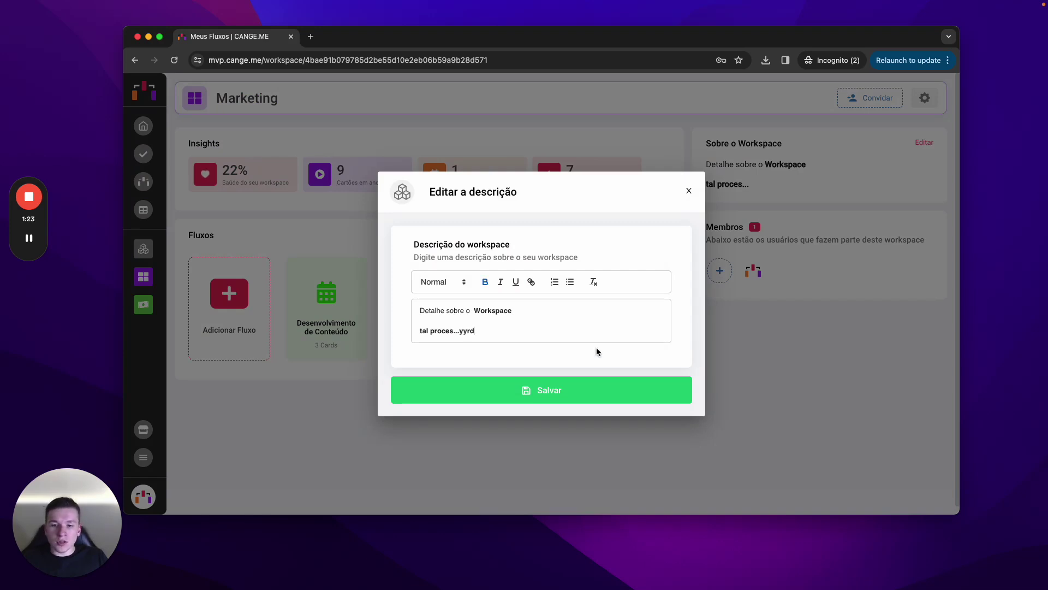
type("yr")
left_click(573, 402)
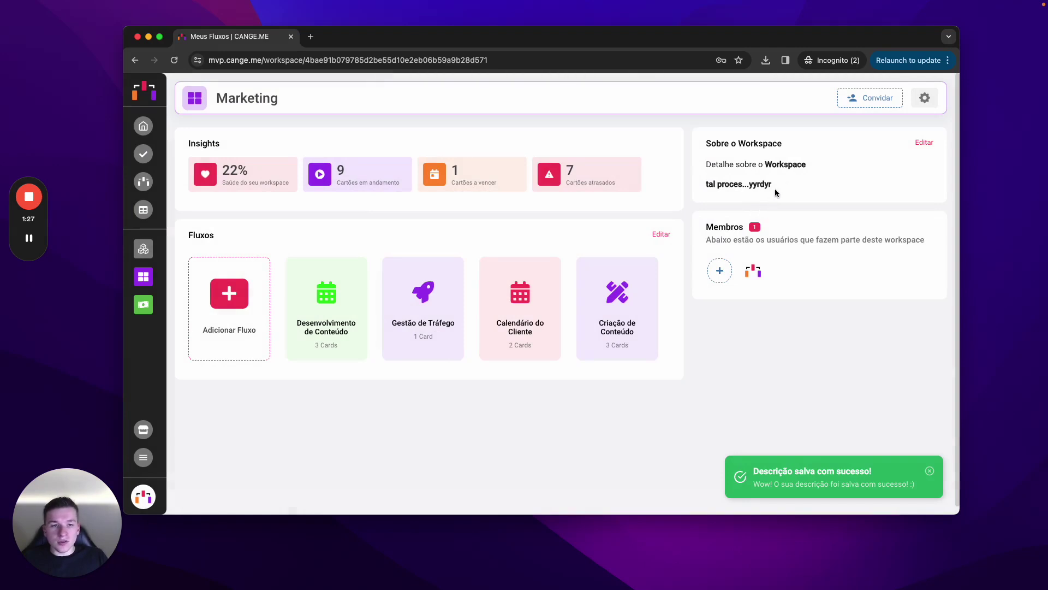
left_click_drag(774, 183, 708, 162)
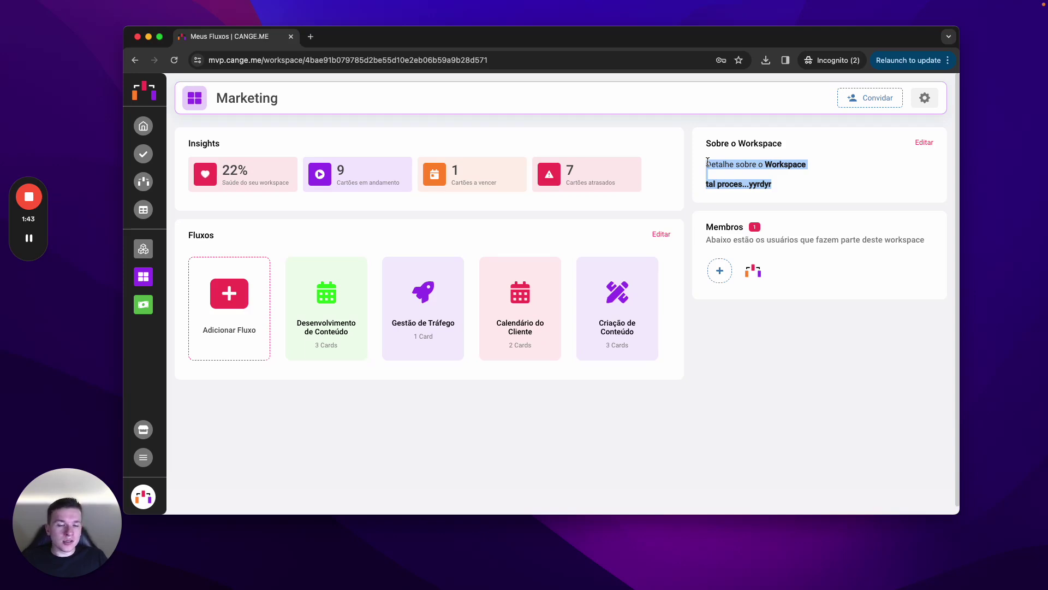
left_click(795, 178)
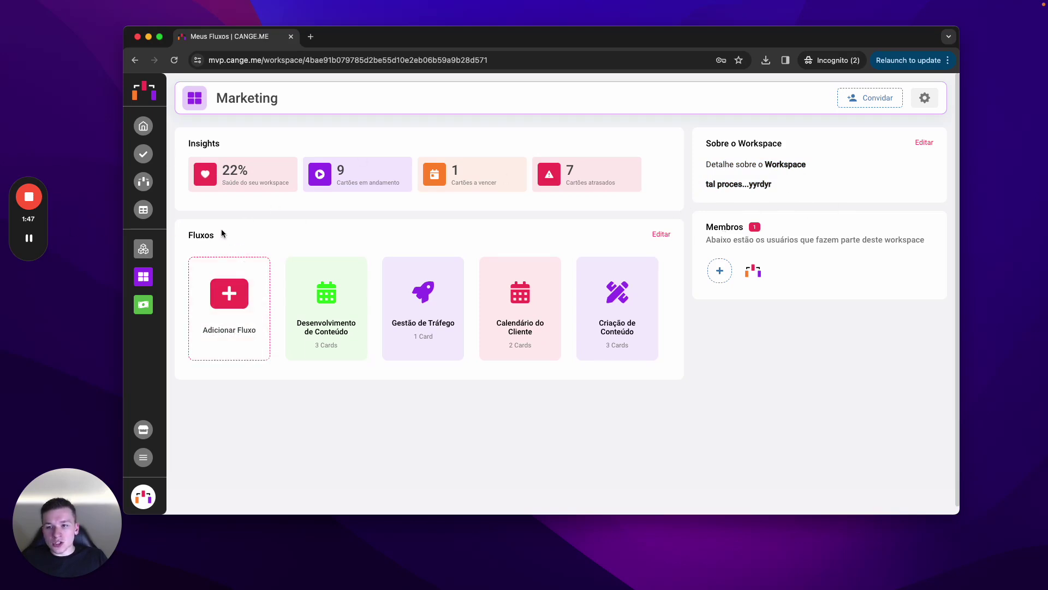
Add the existing flow Contas a Pagar to the Marketing workspace
left_click_drag(188, 230, 210, 235)
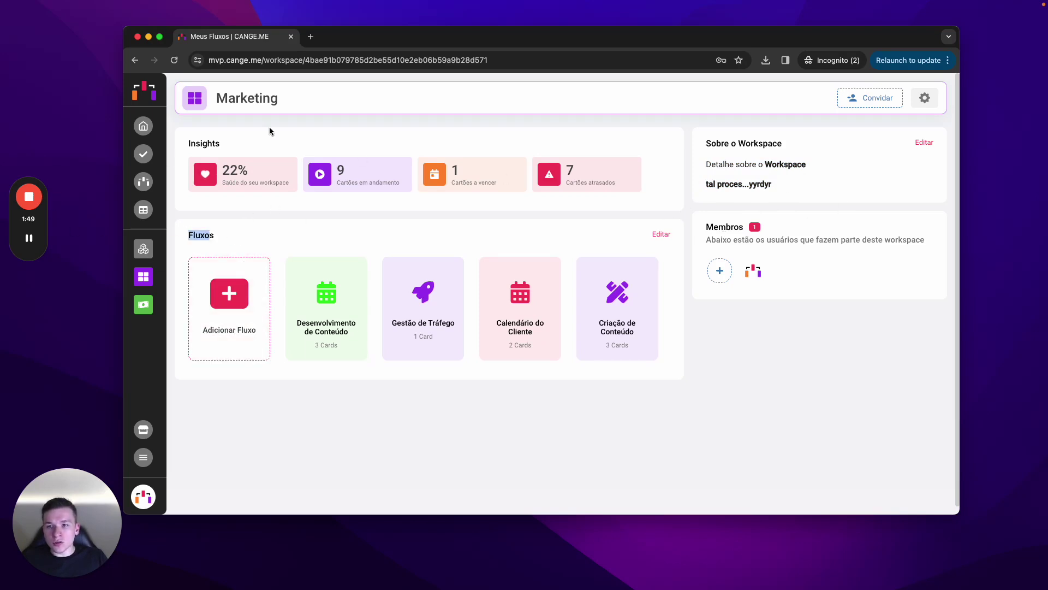
left_click(275, 244)
left_click(229, 294)
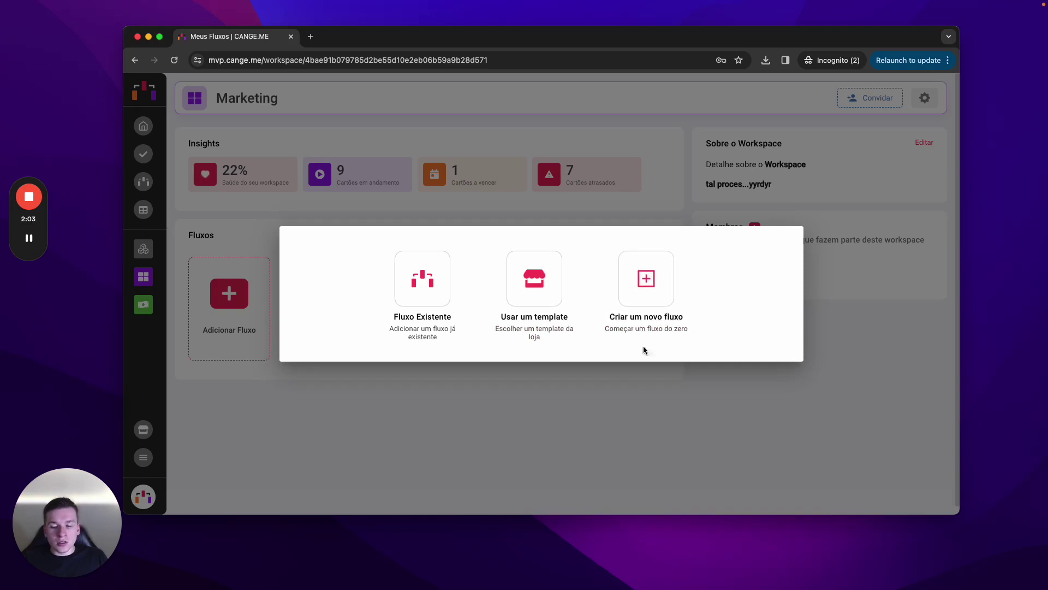
left_click(422, 278)
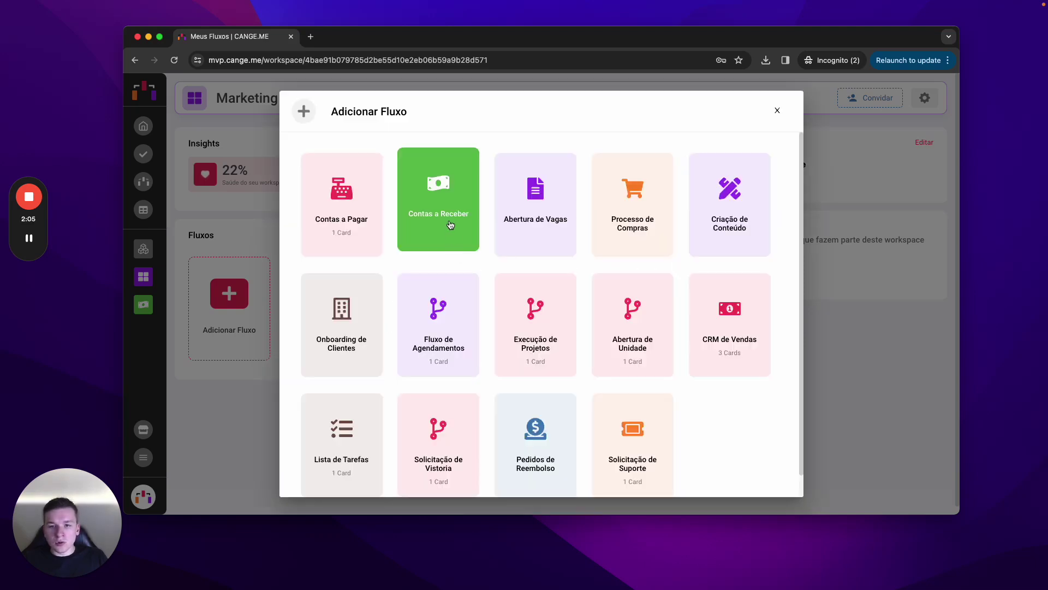
left_click(362, 206)
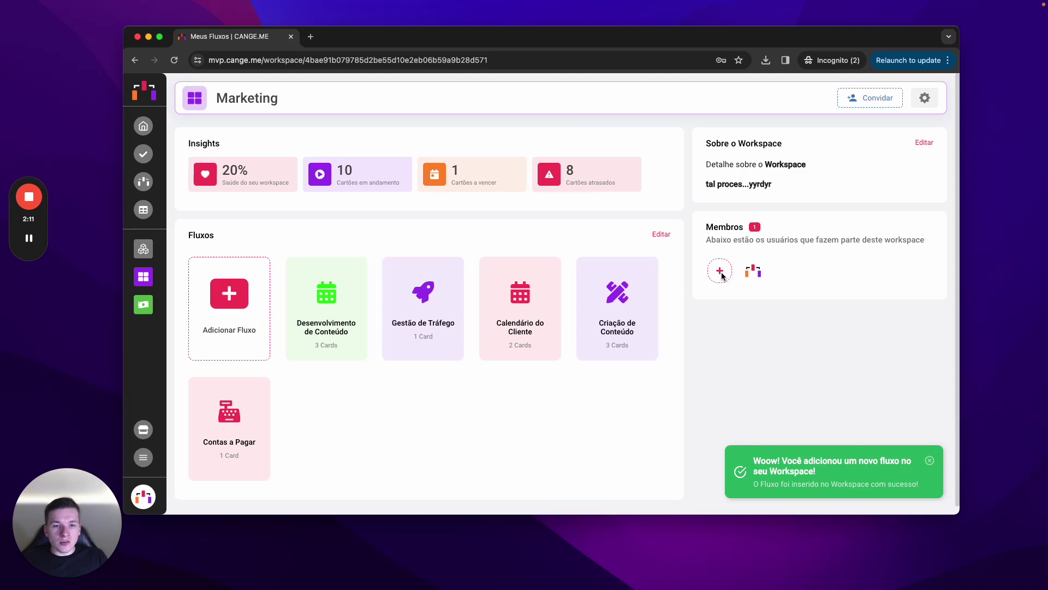
View the member invitation dialog of the Marketing workspace and close it without inviting anyone
left_click(870, 97)
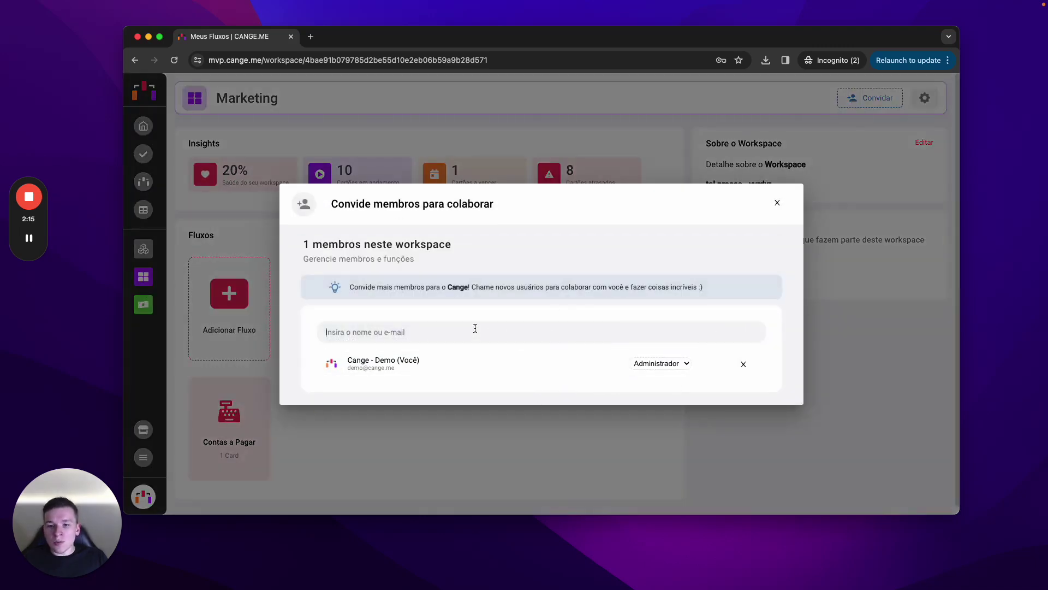
left_click(535, 326)
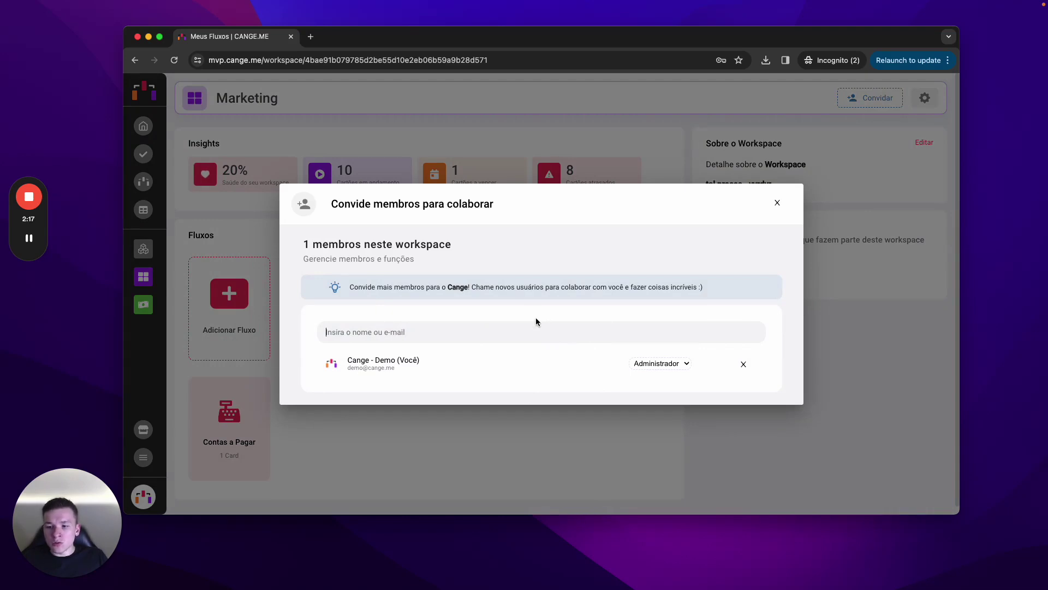
left_click(779, 206)
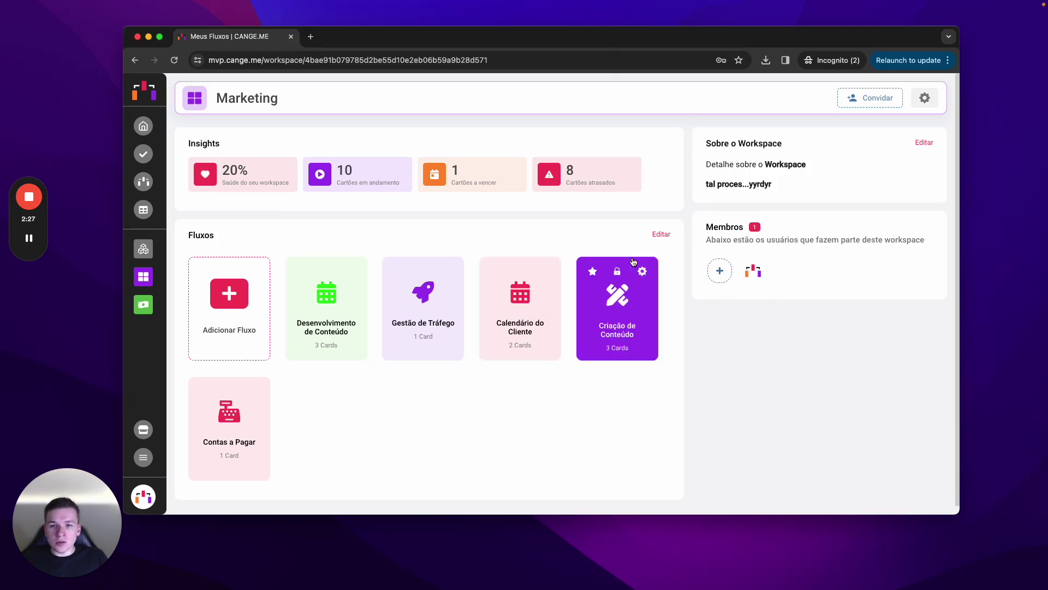
Return to the home page and review its tasks, flows, plan insights, team and suggested templates
left_click(143, 126)
scroll(558, 342, "down", 3)
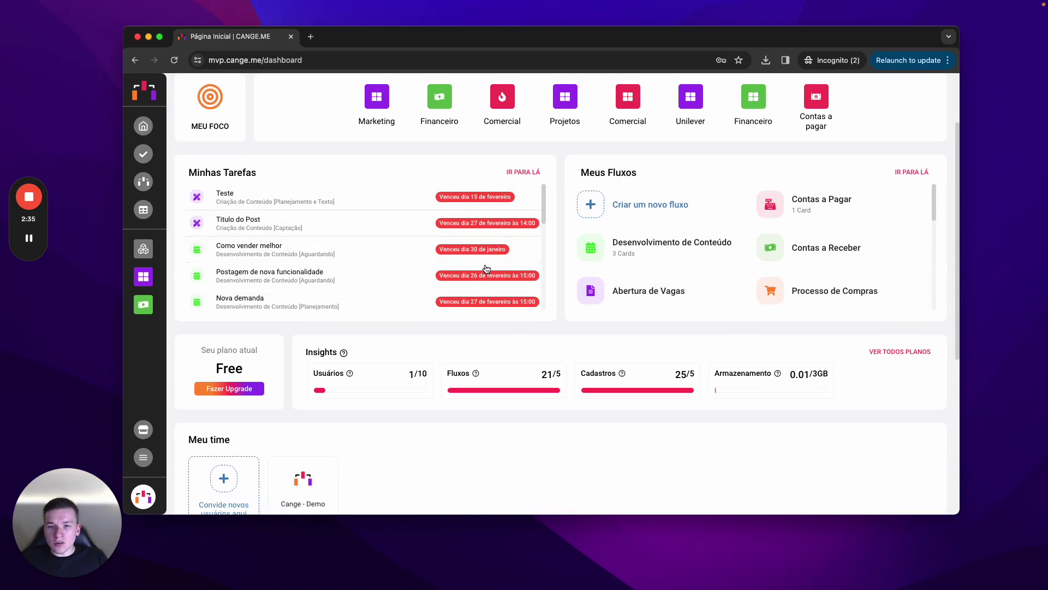
scroll(489, 264, "down", 1)
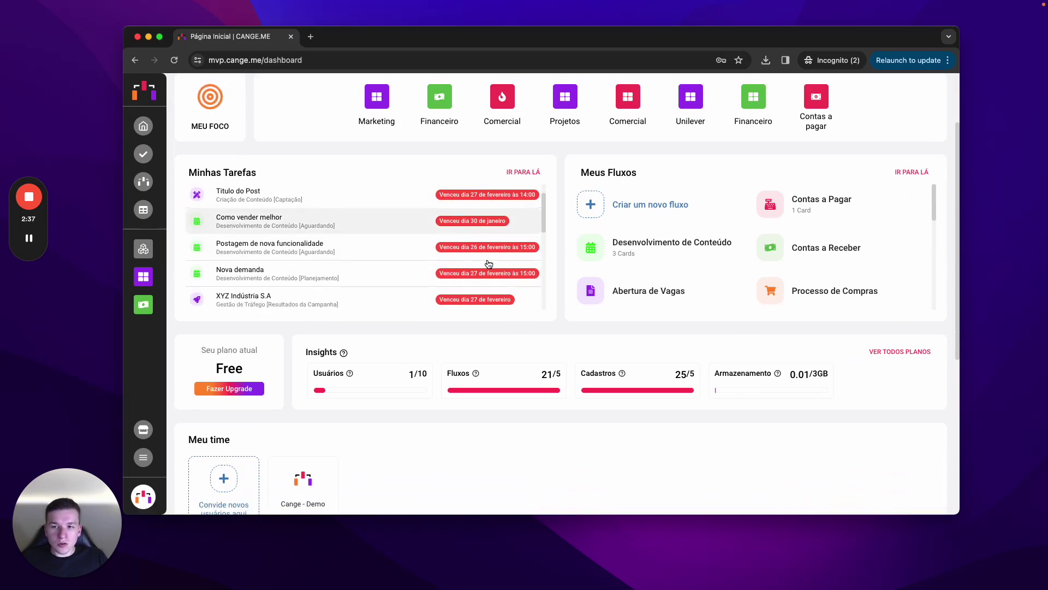
scroll(484, 264, "down", 1)
scroll(480, 273, "up", 2)
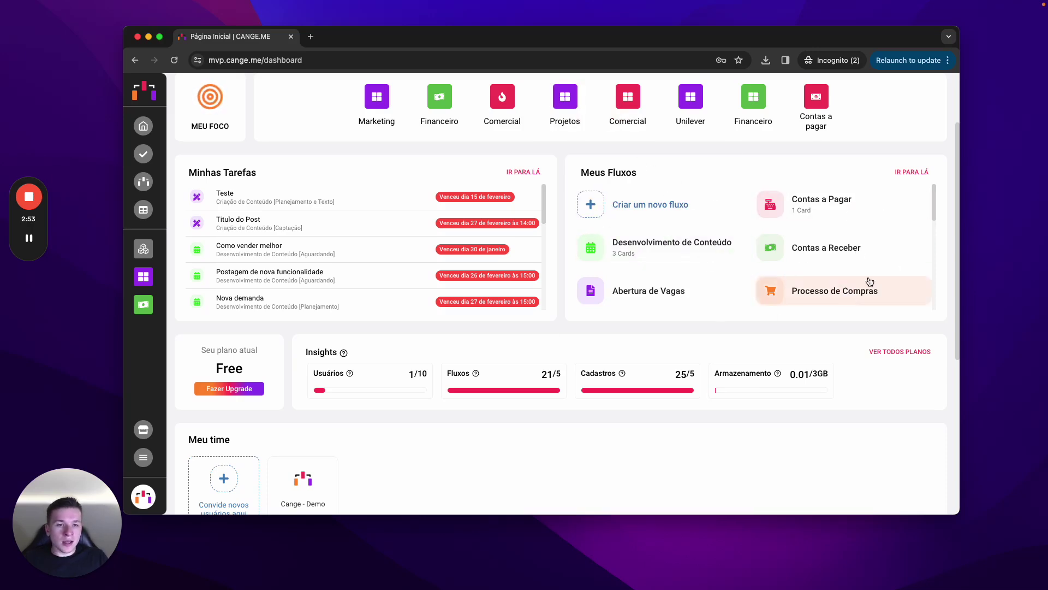
scroll(819, 291, "down", 5)
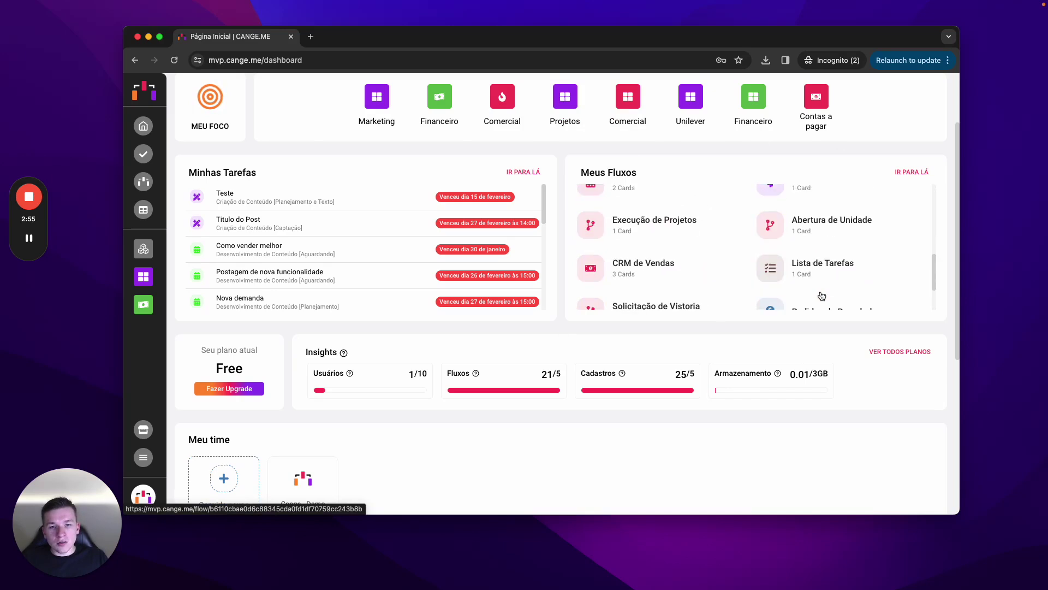
scroll(819, 295, "up", 5)
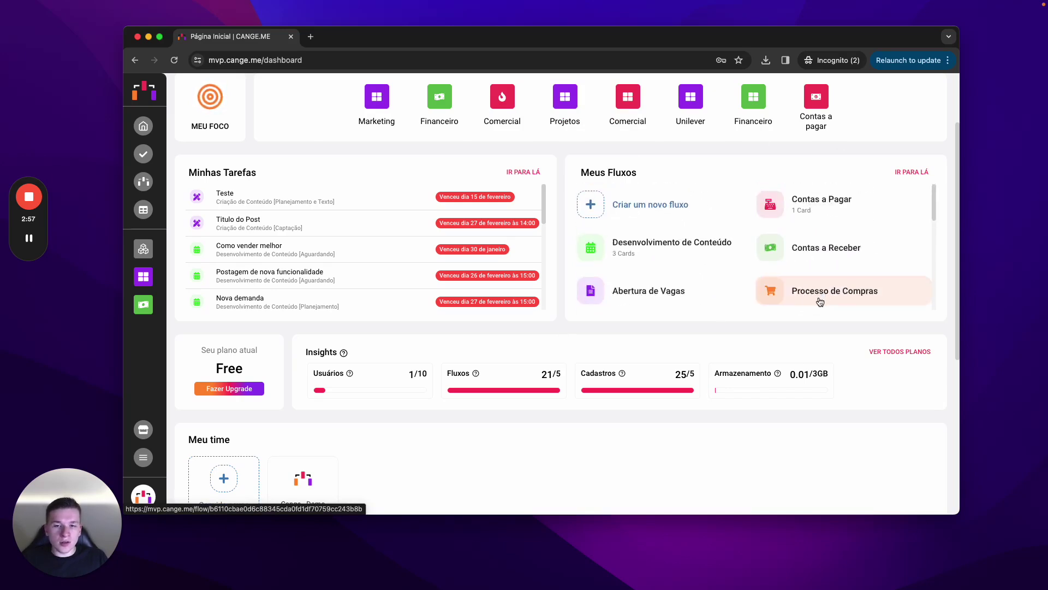
scroll(524, 394, "down", 3)
scroll(525, 398, "down", 2)
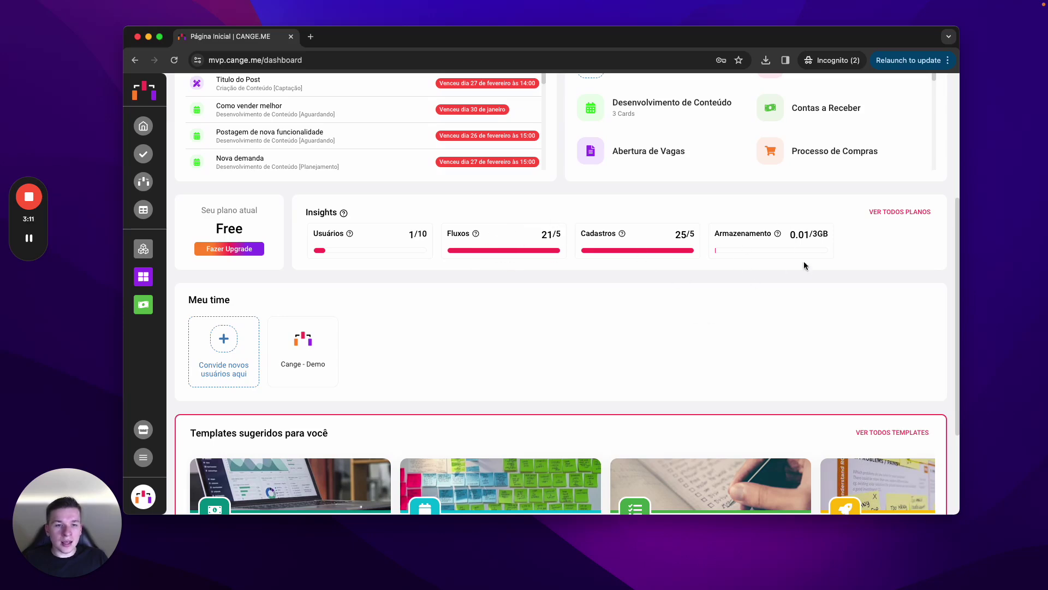
scroll(660, 362, "down", 5)
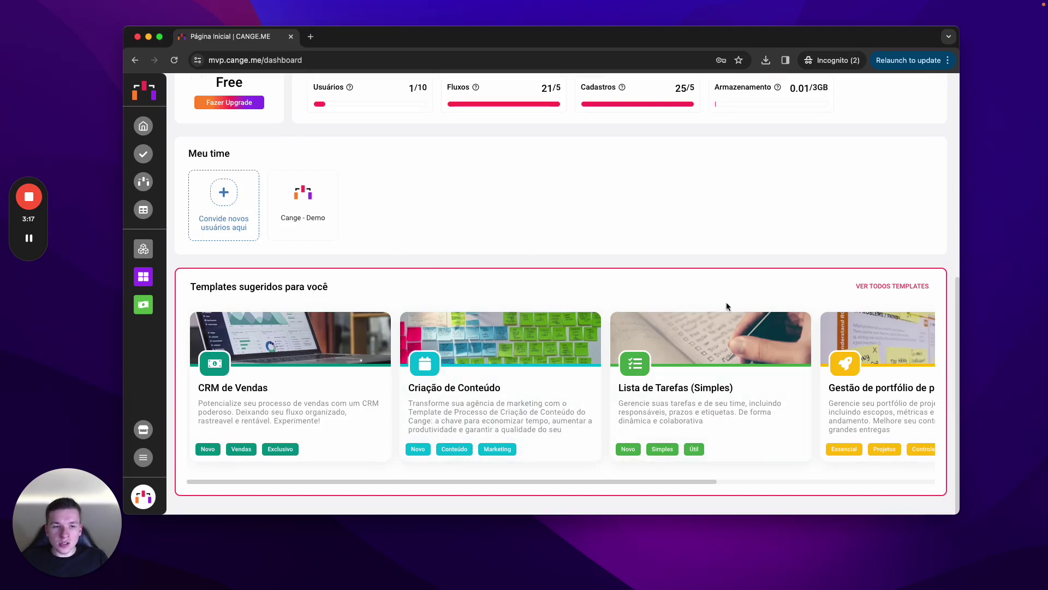
scroll(467, 211, "up", 13)
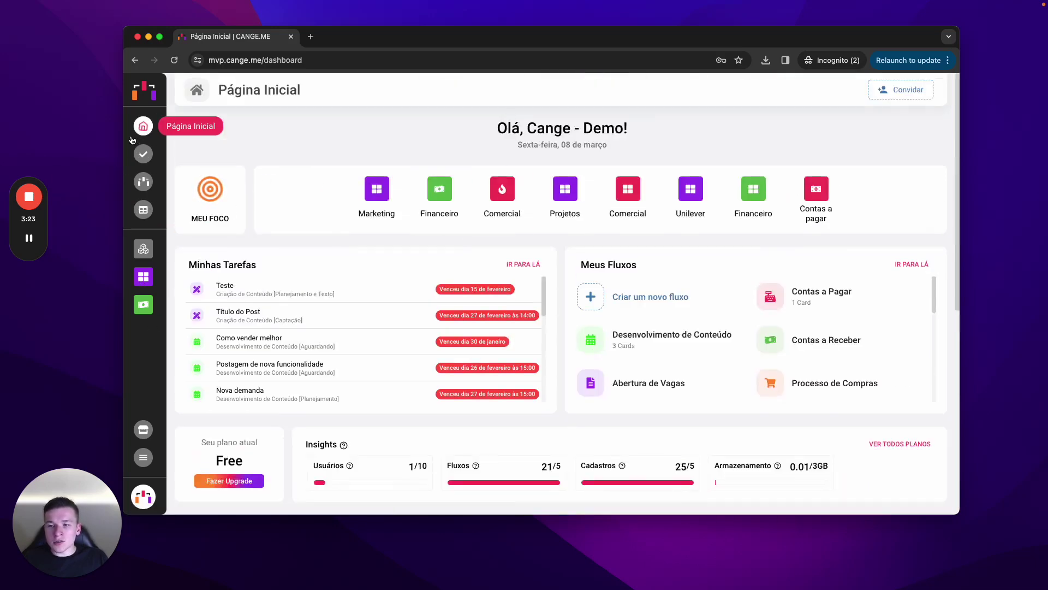
Open the Minhas Tarefas page and look through the overdue tasks under Meu trabalho
left_click(143, 156)
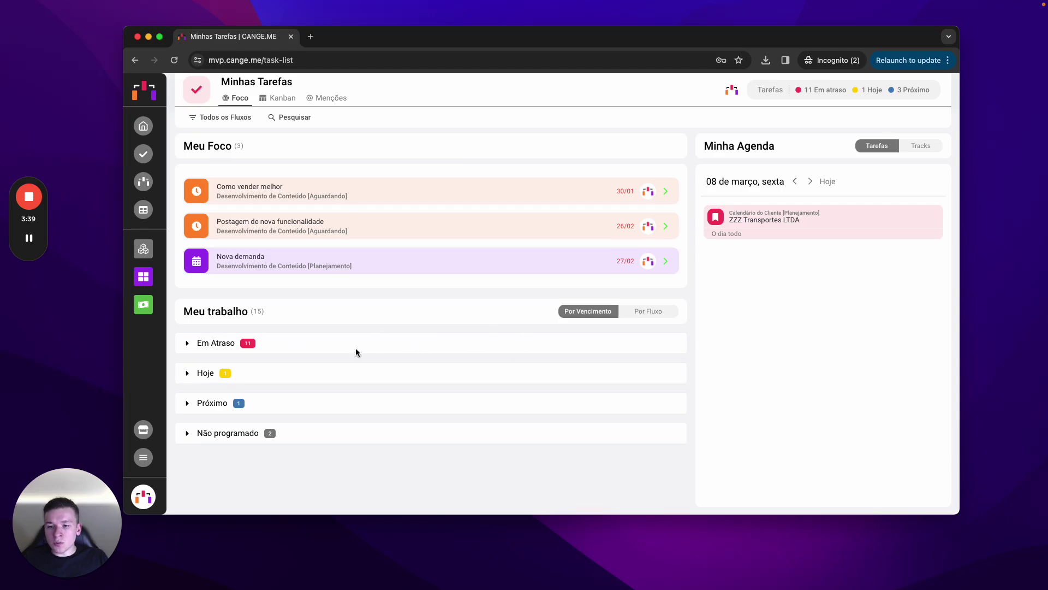
left_click(374, 343)
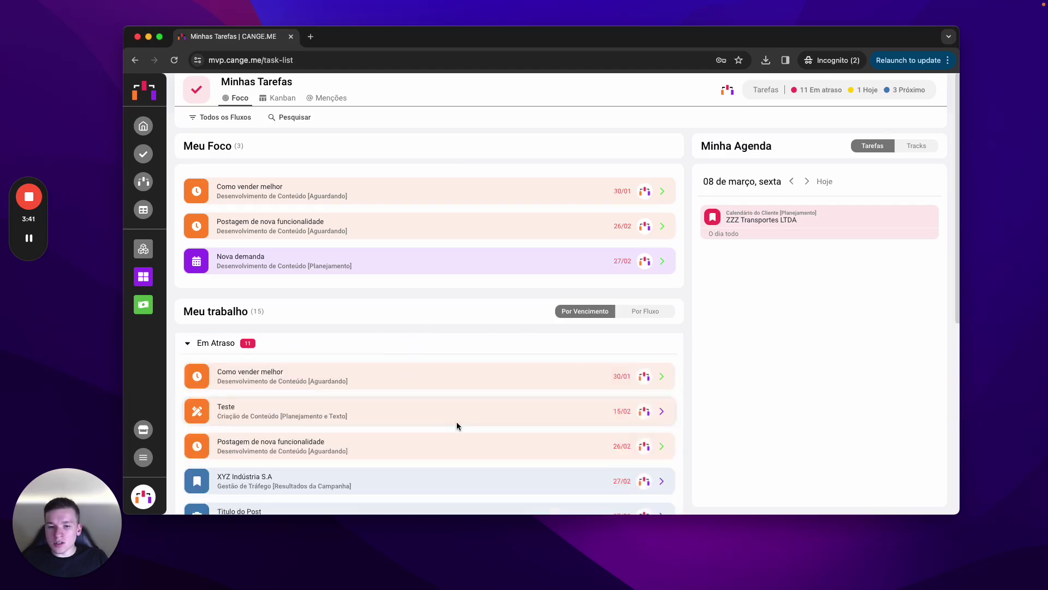
scroll(457, 421, "down", 2)
scroll(457, 421, "up", 2)
left_click(344, 343)
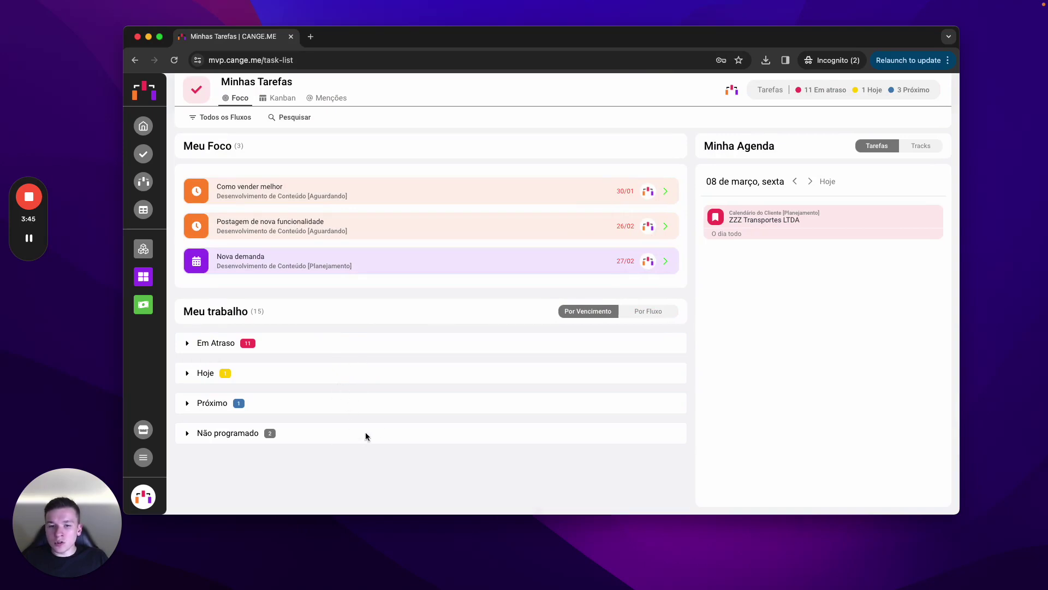
View the overdue card "Como vender melhor", close it and collapse the Em Atraso group
left_click(358, 348)
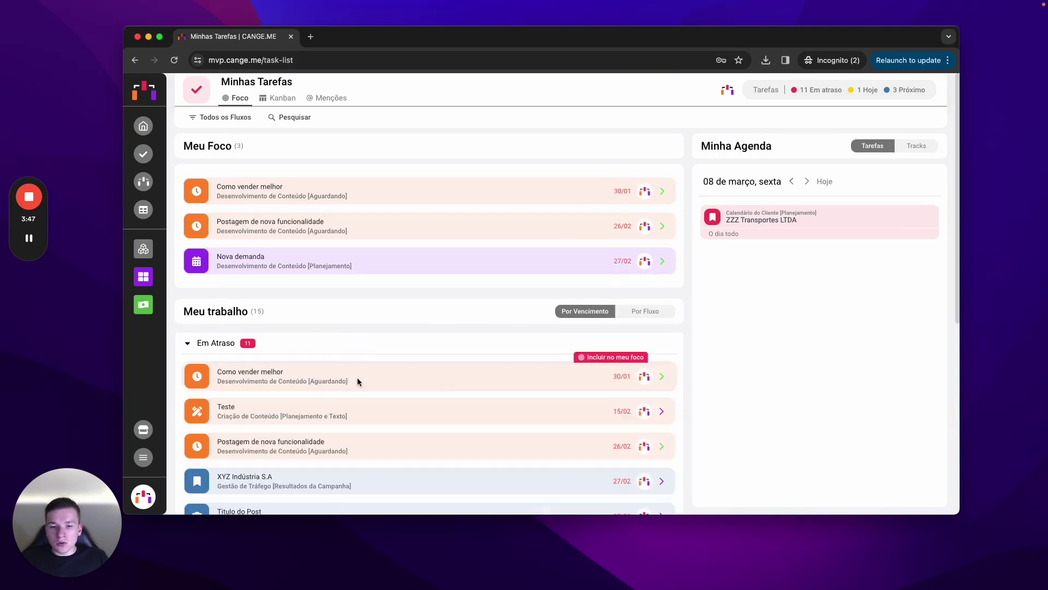
left_click(450, 375)
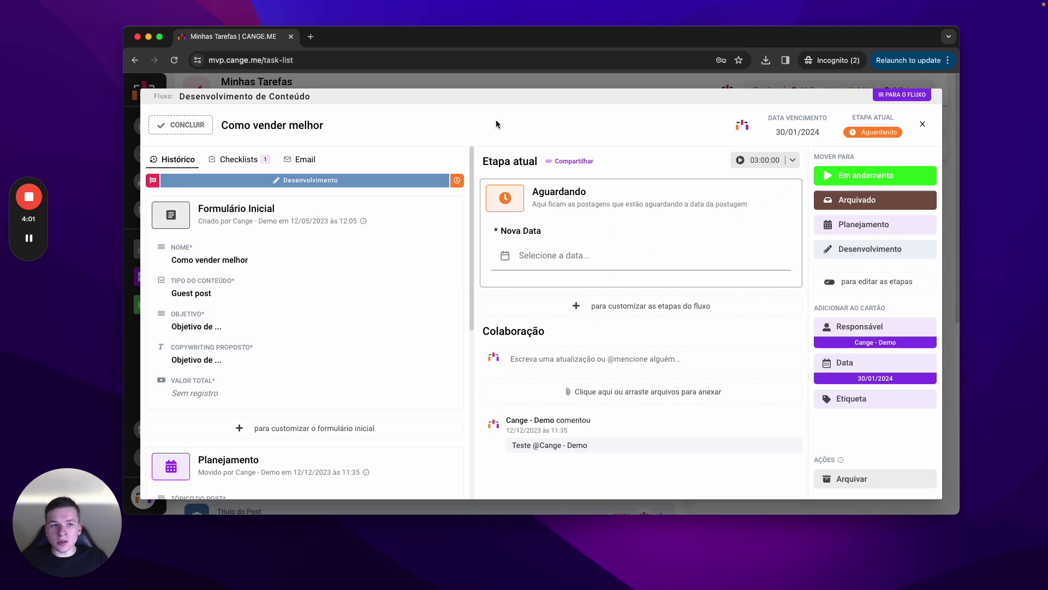
key("Escape")
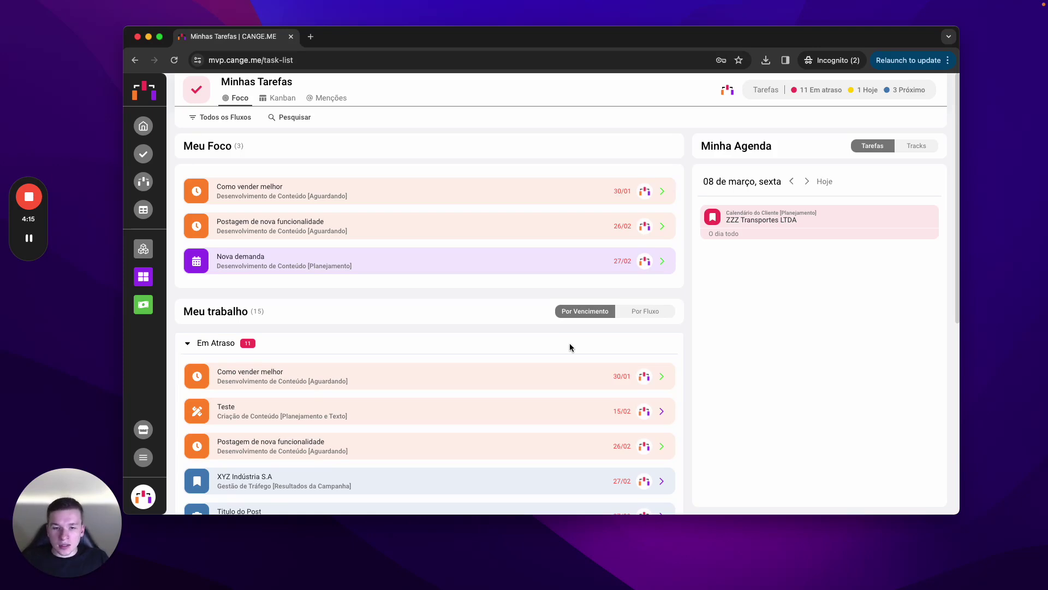
left_click(569, 343)
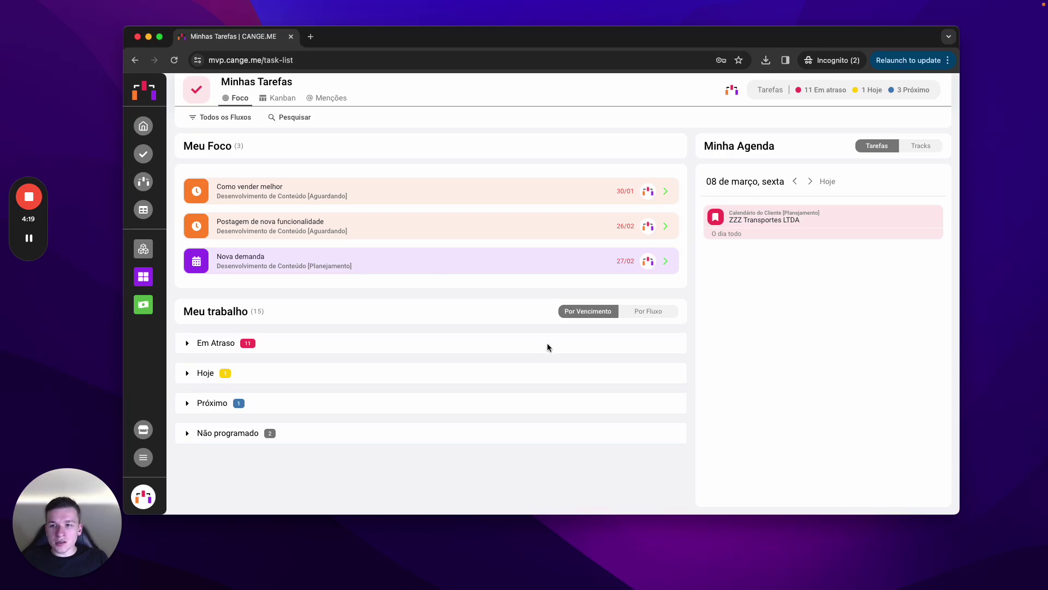
View Meu trabalho grouped by flow, then return it to grouping by due date
left_click(640, 311)
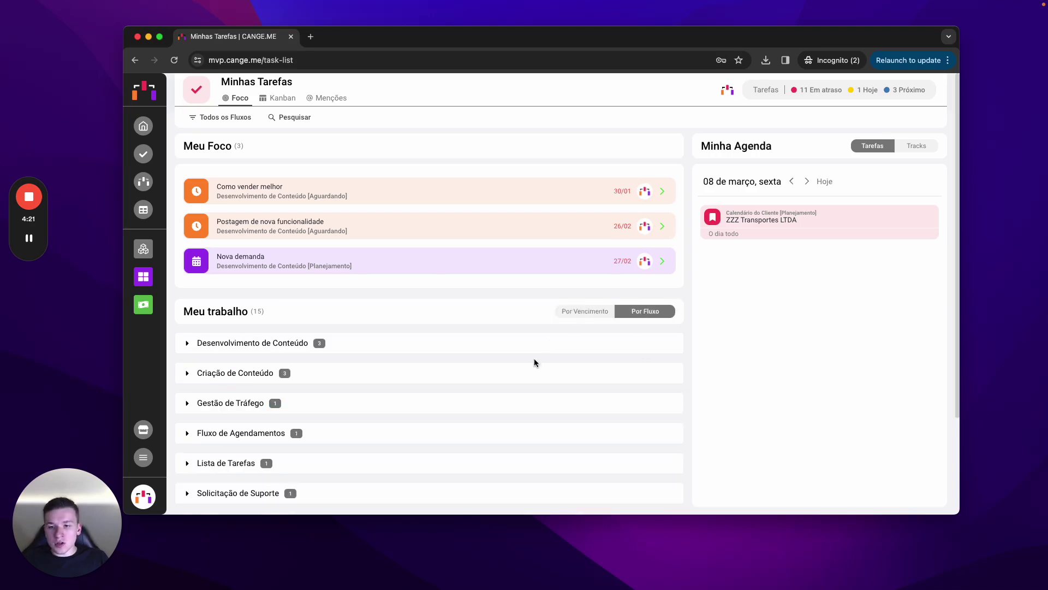
scroll(415, 421, "down", 3)
scroll(415, 420, "up", 3)
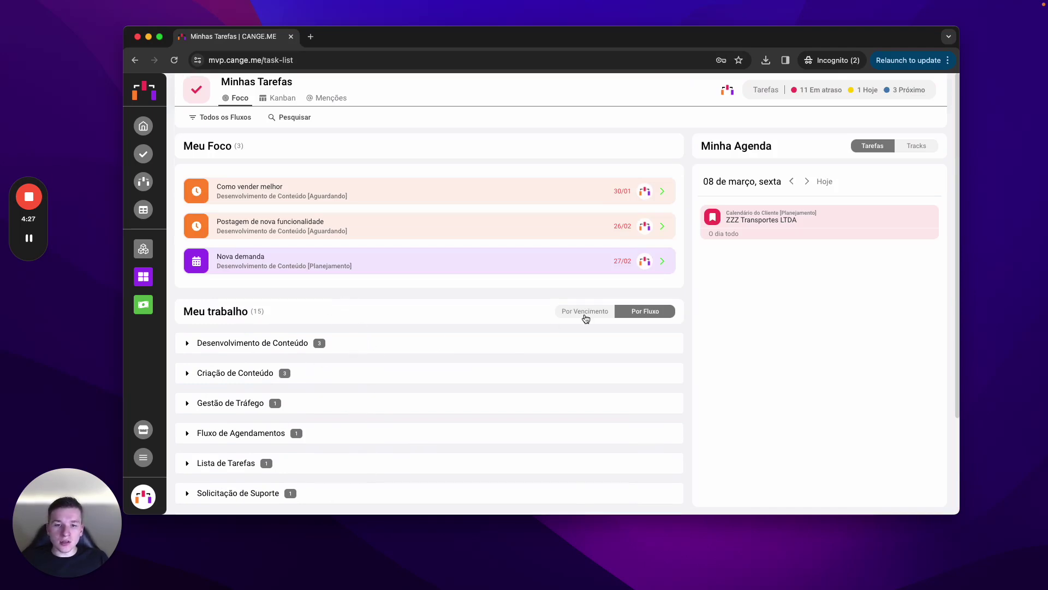
left_click(586, 314)
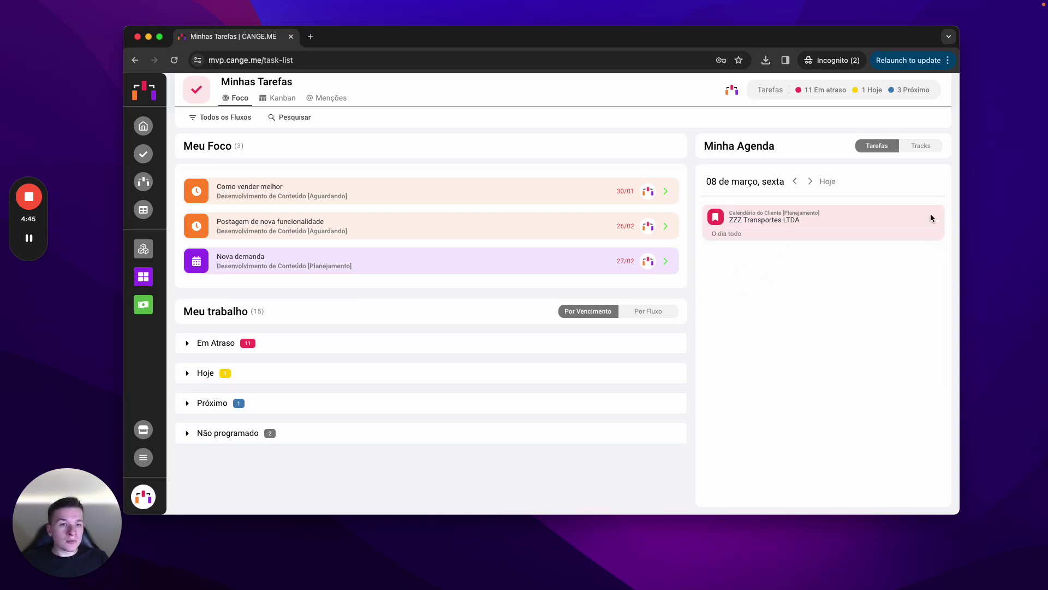
Show the tracks instead of the tasks in Minha Agenda
left_click(922, 148)
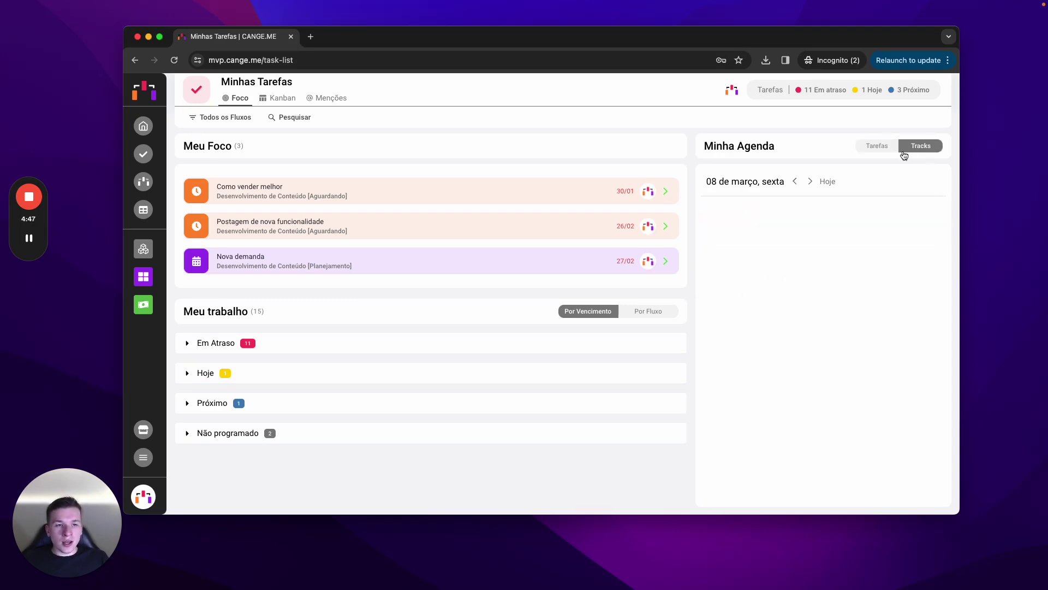
Show the tasks in Minha Agenda, open the ZZZ Transportes LTDA card, and start and pause its timer
left_click(877, 146)
left_click(870, 219)
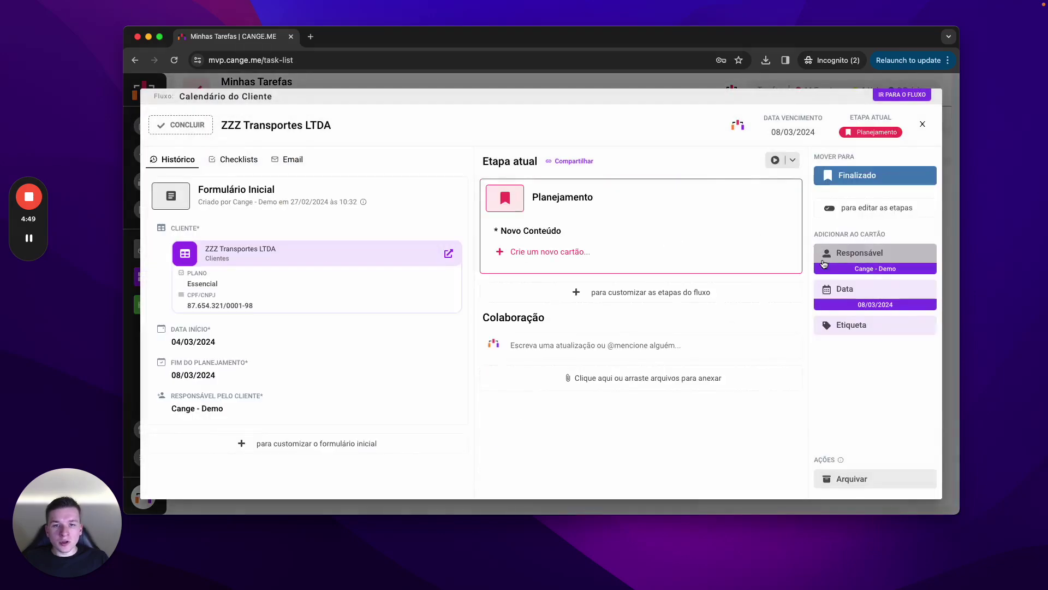
left_click(775, 160)
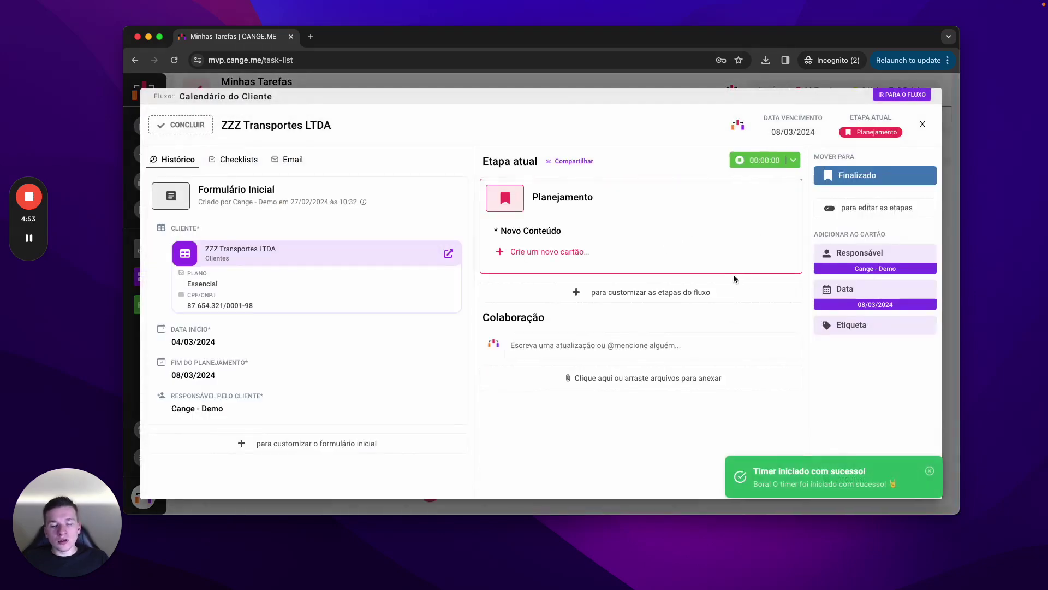
left_click(741, 161)
Save a manual time entry of 1h dated 08/03/2024 on the ZZZ Transportes LTDA card and close it
left_click(792, 160)
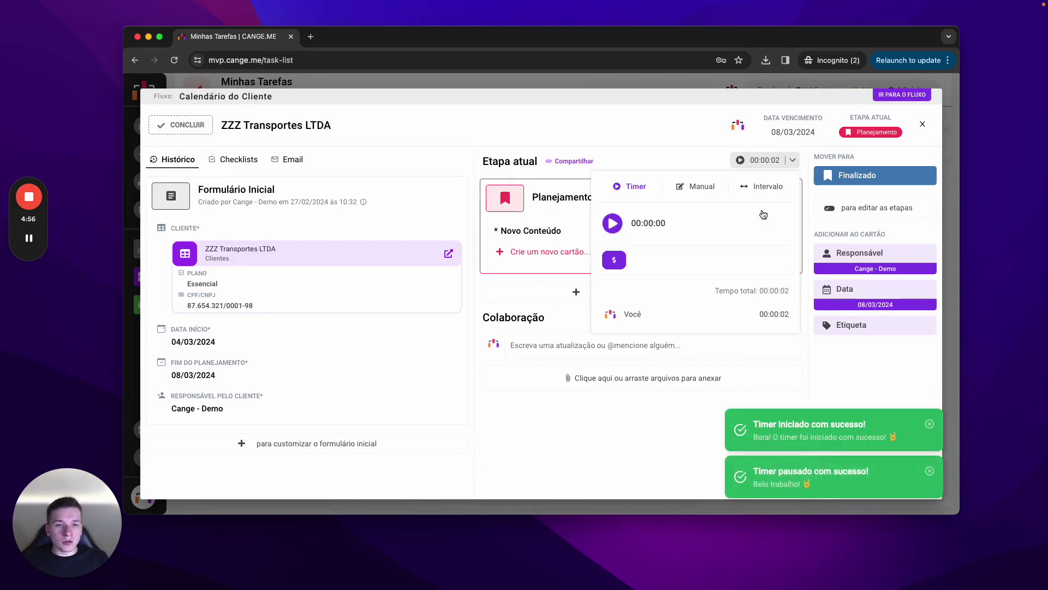
left_click(719, 187)
type("1h")
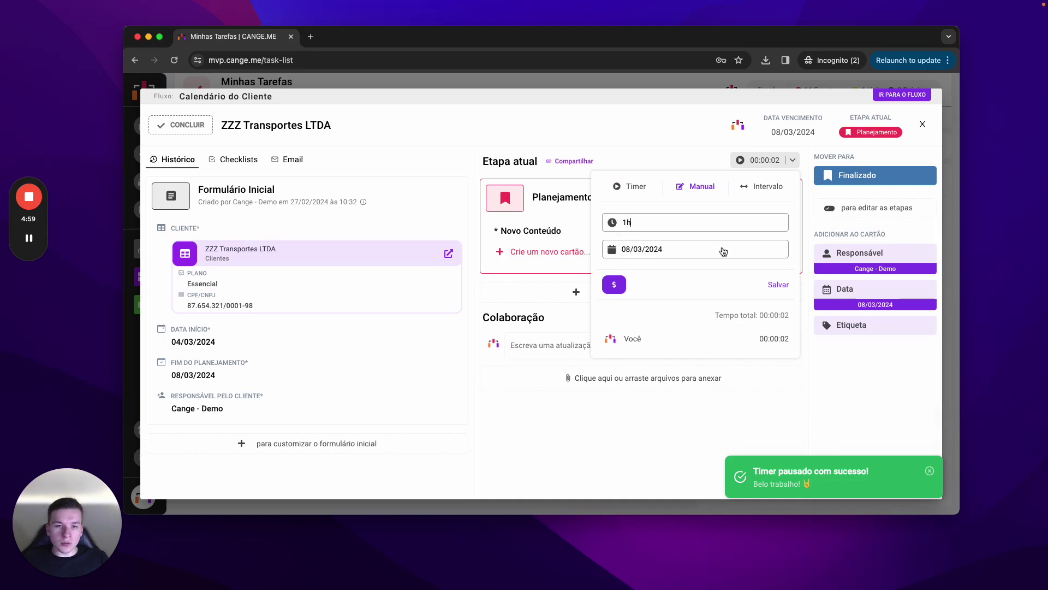
left_click(777, 284)
key("Escape")
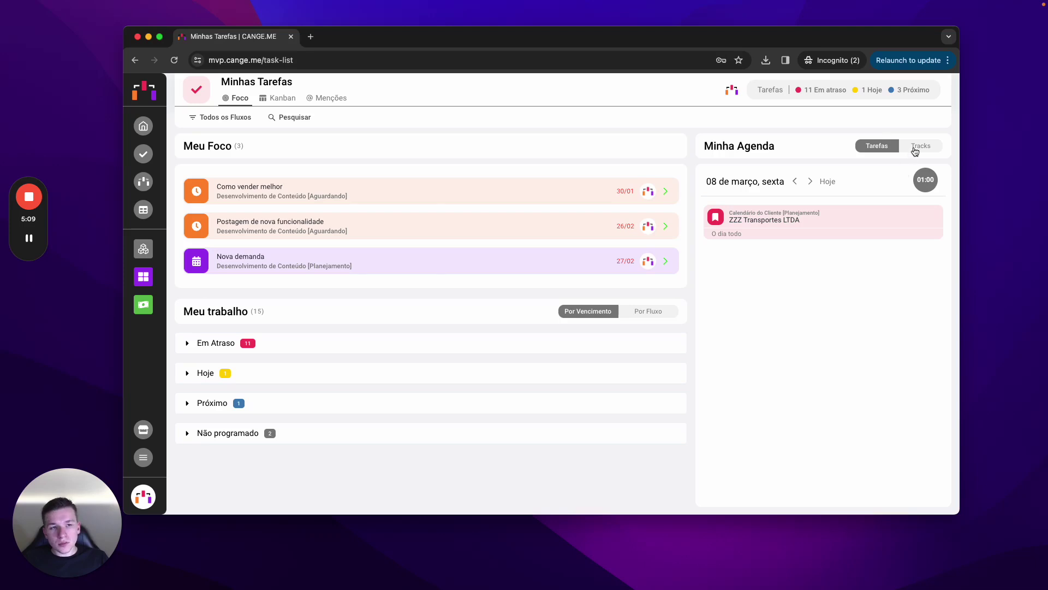
Show the agenda's tracks, open the manual ZZZ Transportes LTDA track, examine its own time entries and close the card
left_click(916, 150)
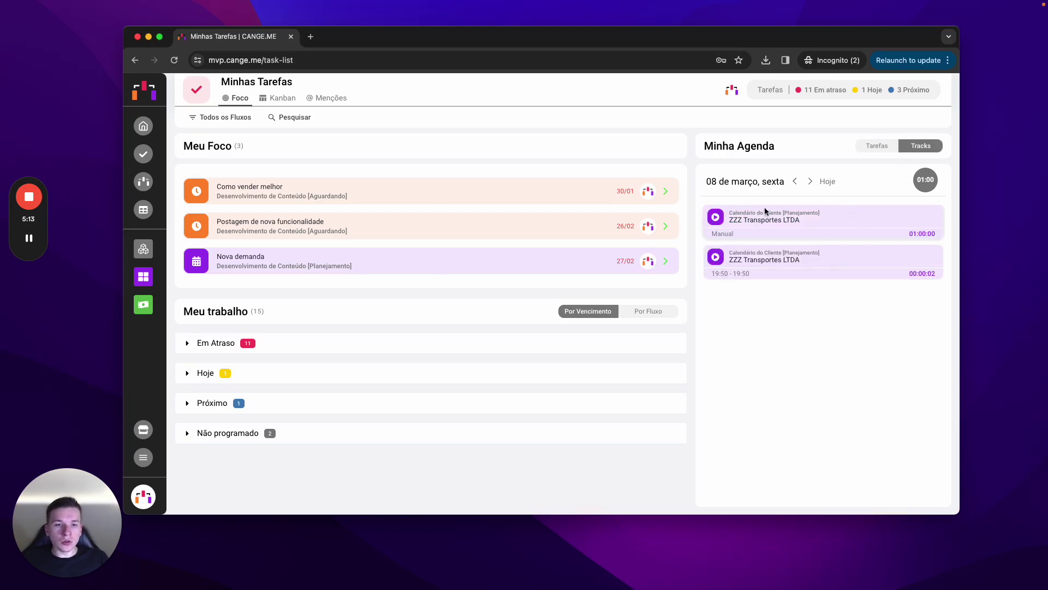
left_click(798, 213)
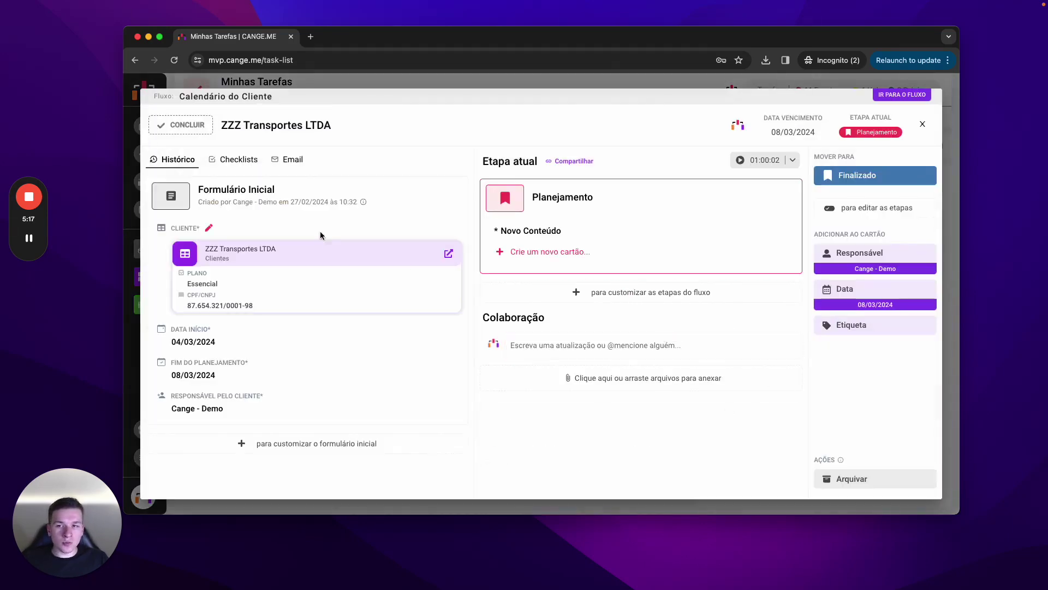
left_click(793, 161)
left_click(644, 314)
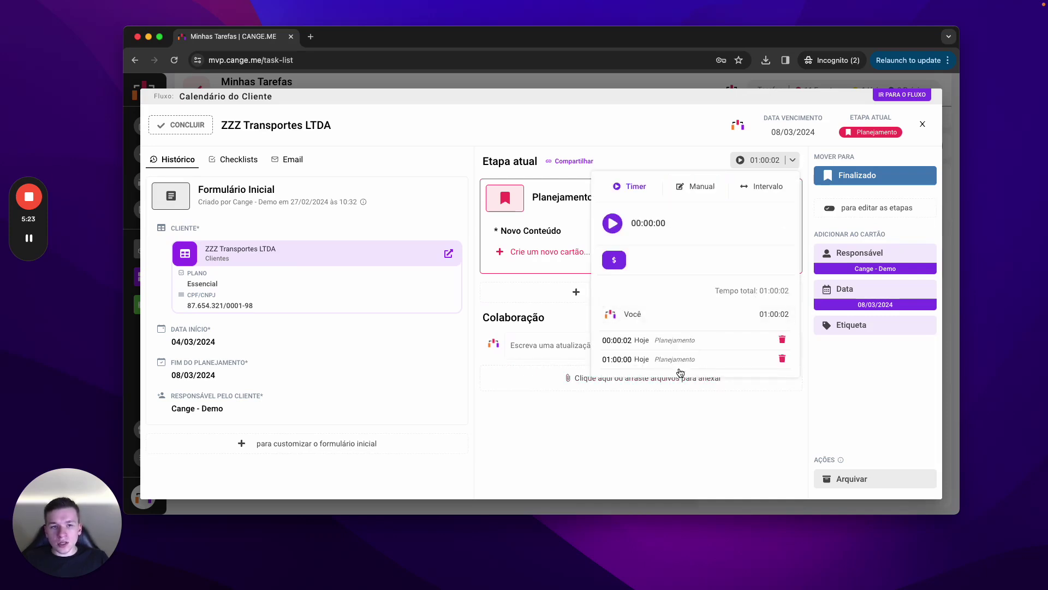
key("Escape")
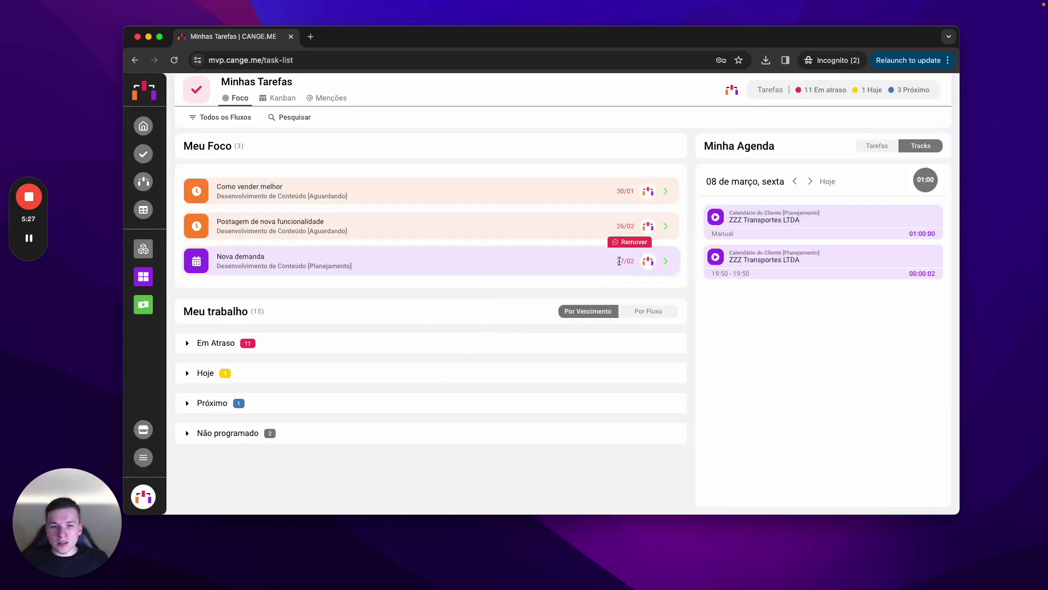
Replace "Nova demanda" in Meu Foco with the overdue task "XYZ Indústria S.A" from the Em Atraso group
left_click(628, 244)
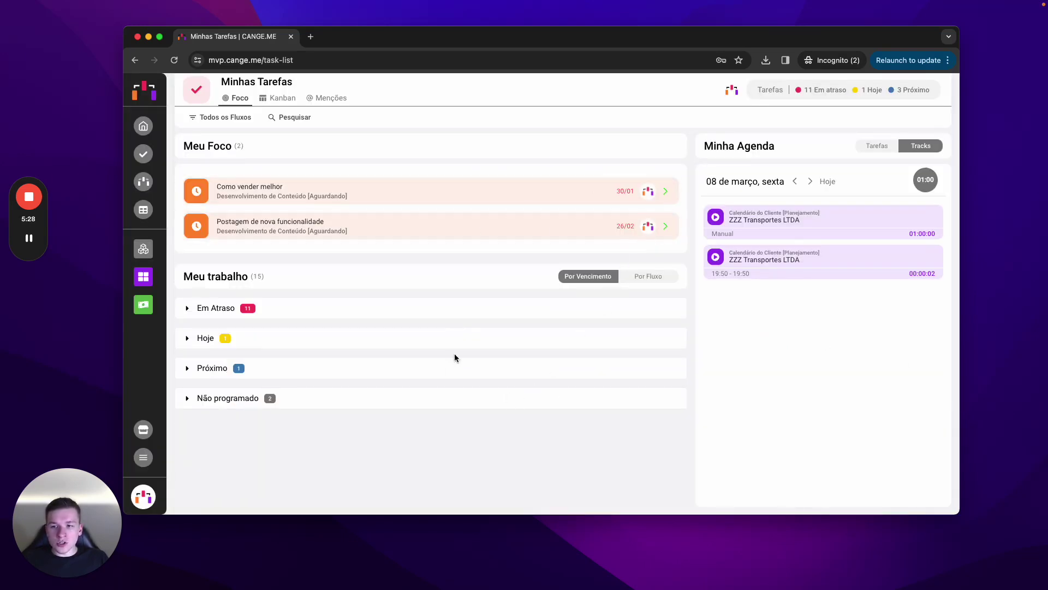
left_click(435, 308)
mouse_move(633, 342)
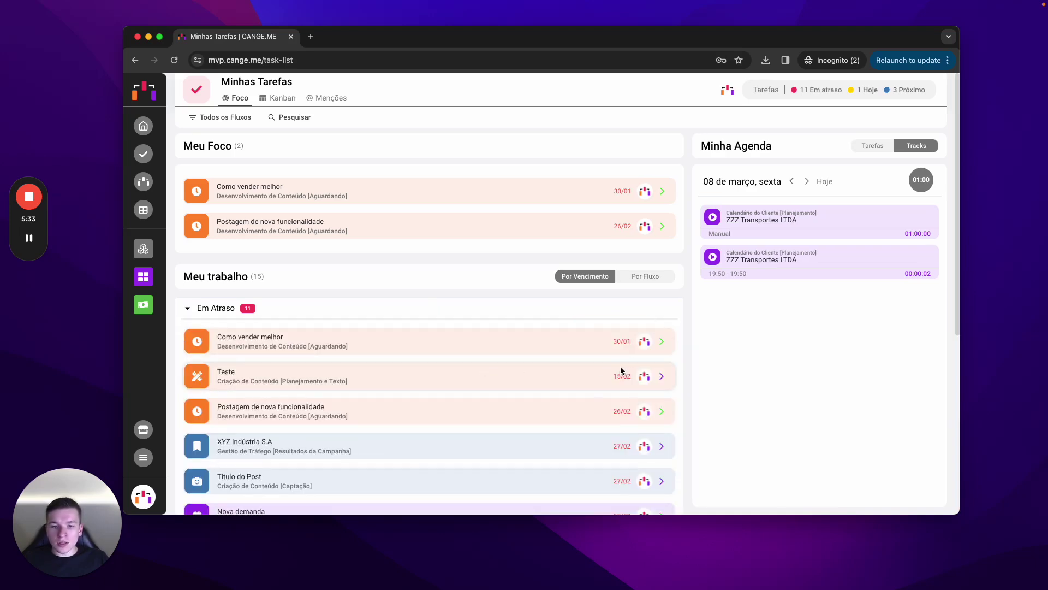
mouse_move(604, 425)
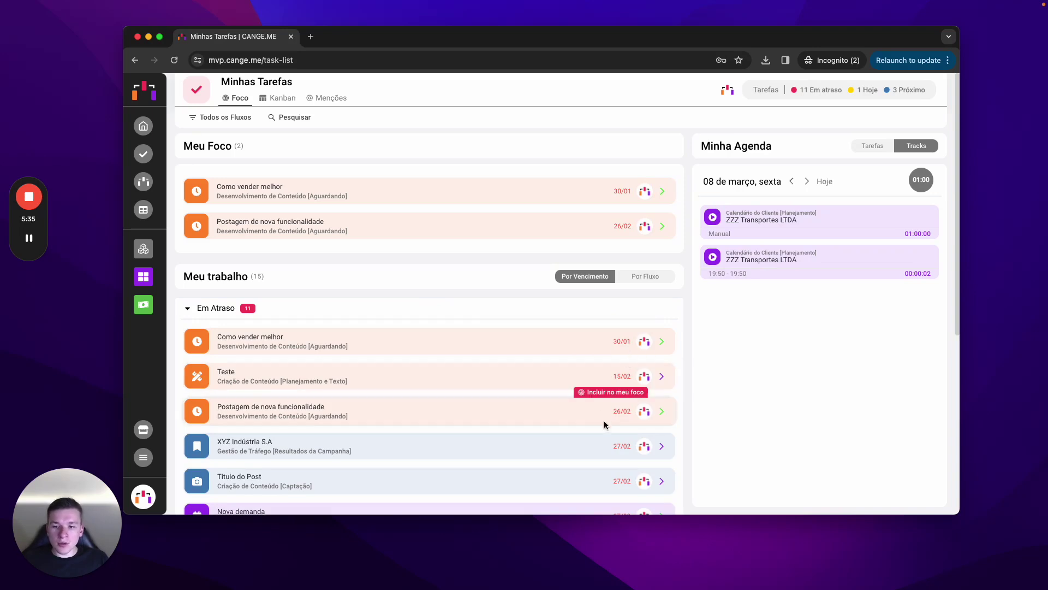
left_click(616, 429)
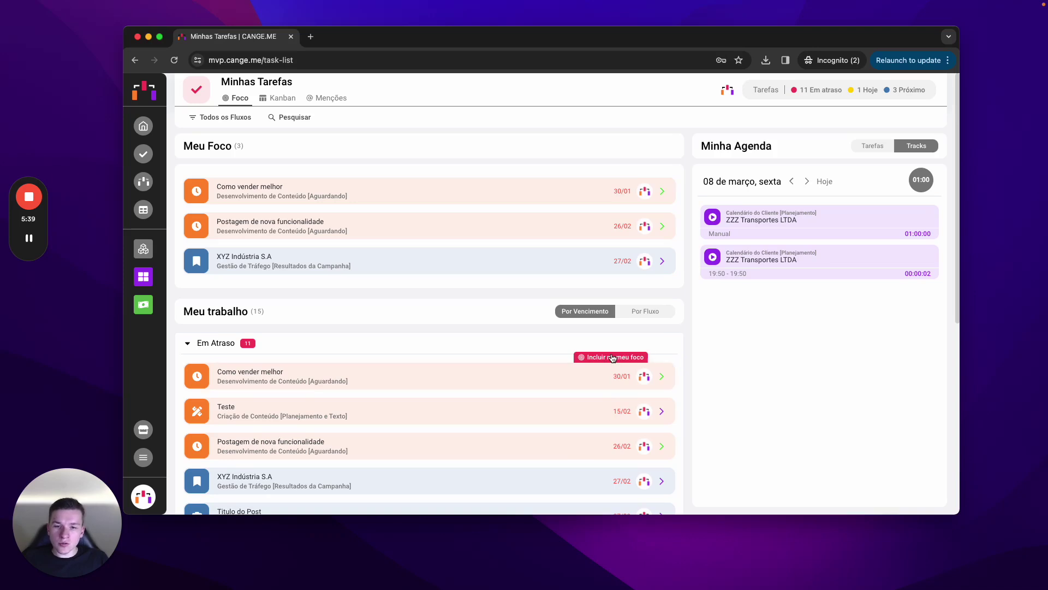
left_click(620, 342)
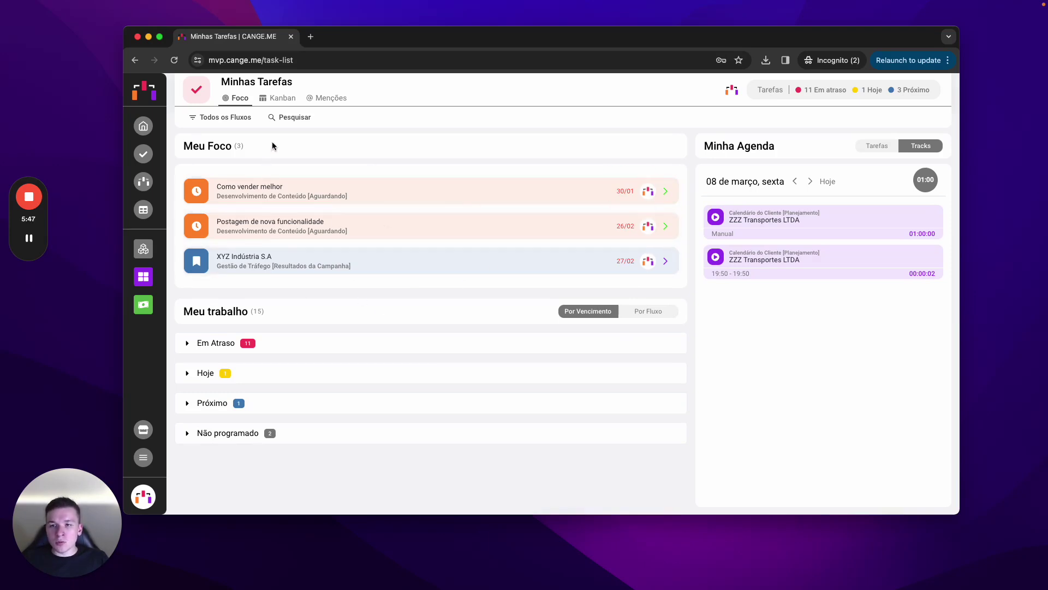
Filter the tasks to Criação de Conteúdo, Solicitação de Vistoria, Desenvolvimento de Conteúdo, Gestão de Tráfego and Fluxo de Agendamentos
left_click(244, 126)
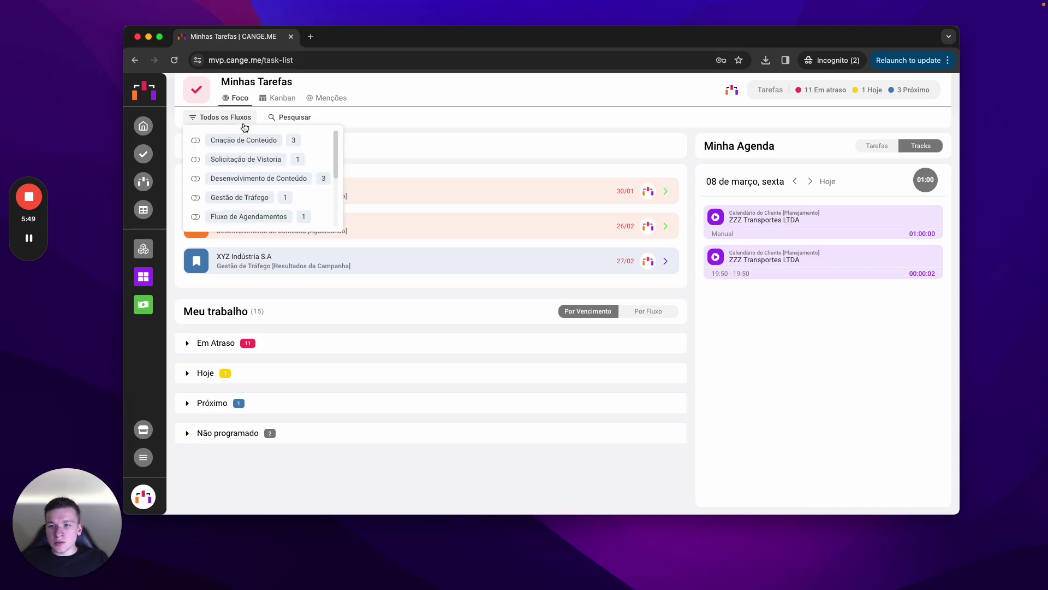
left_click(242, 145)
left_click(248, 178)
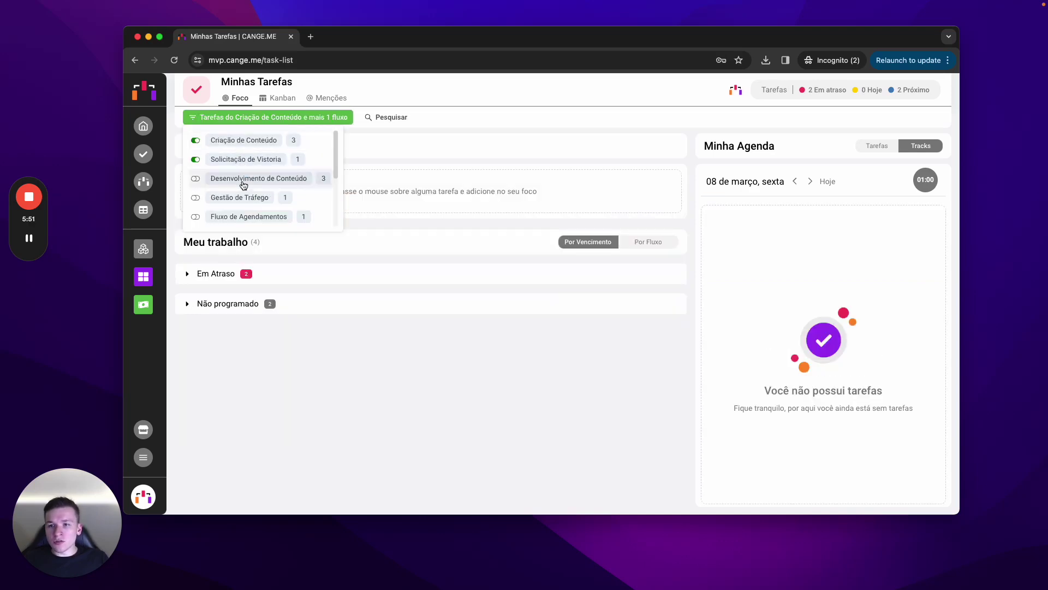
left_click(240, 197)
left_click(264, 163)
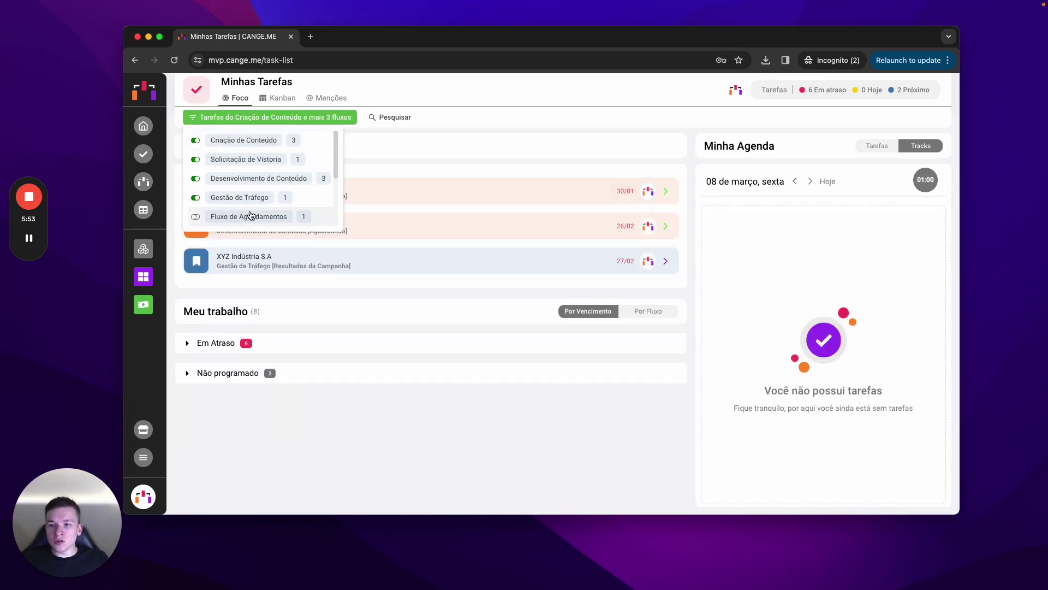
left_click(384, 161)
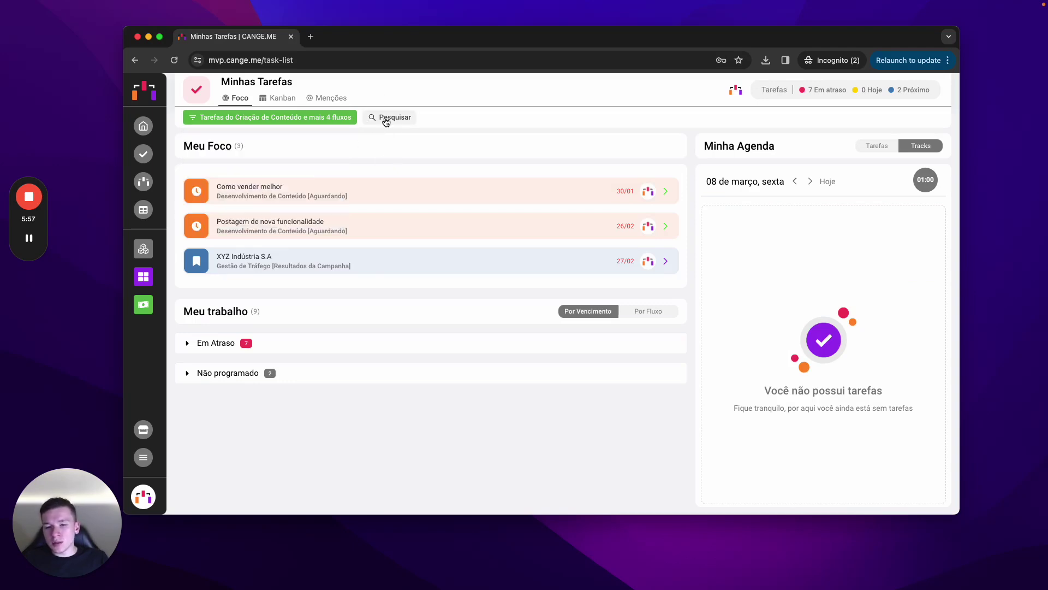
Check the task search and review the flows selected in the task filter
left_click(386, 121)
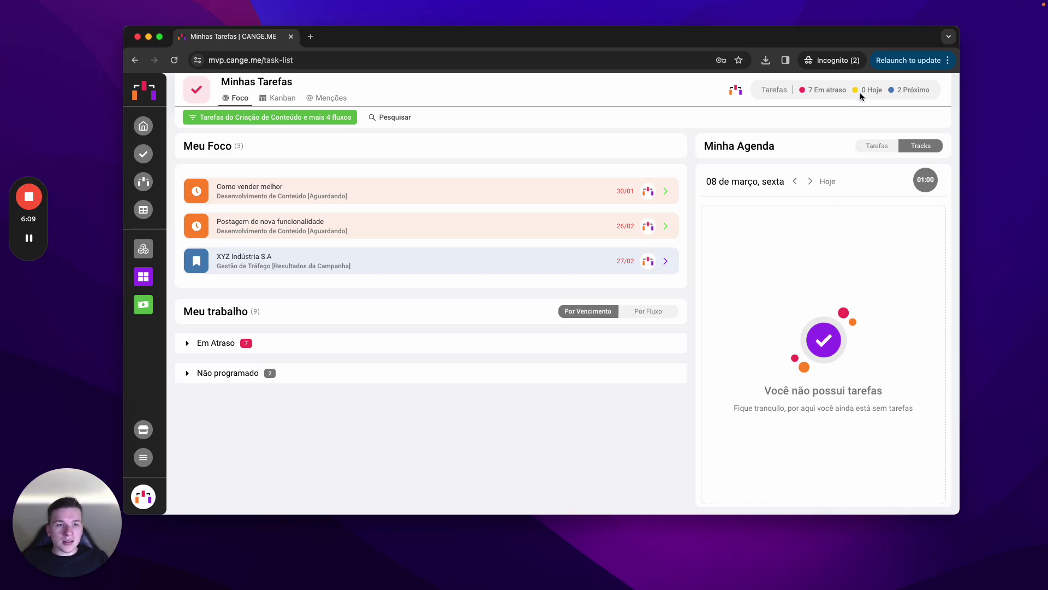
left_click(316, 117)
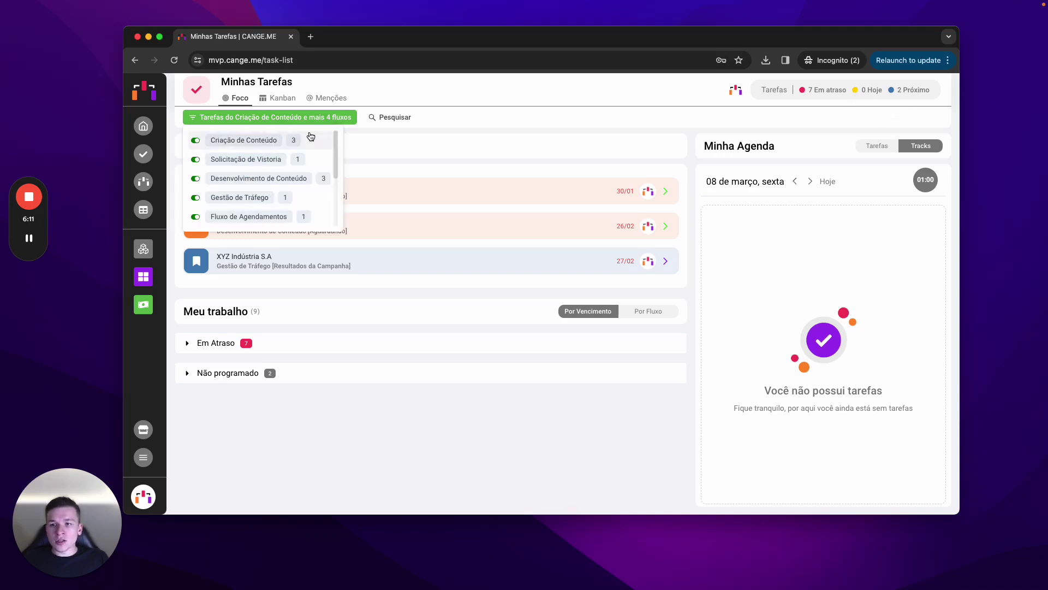
left_click(311, 139)
left_click(301, 146)
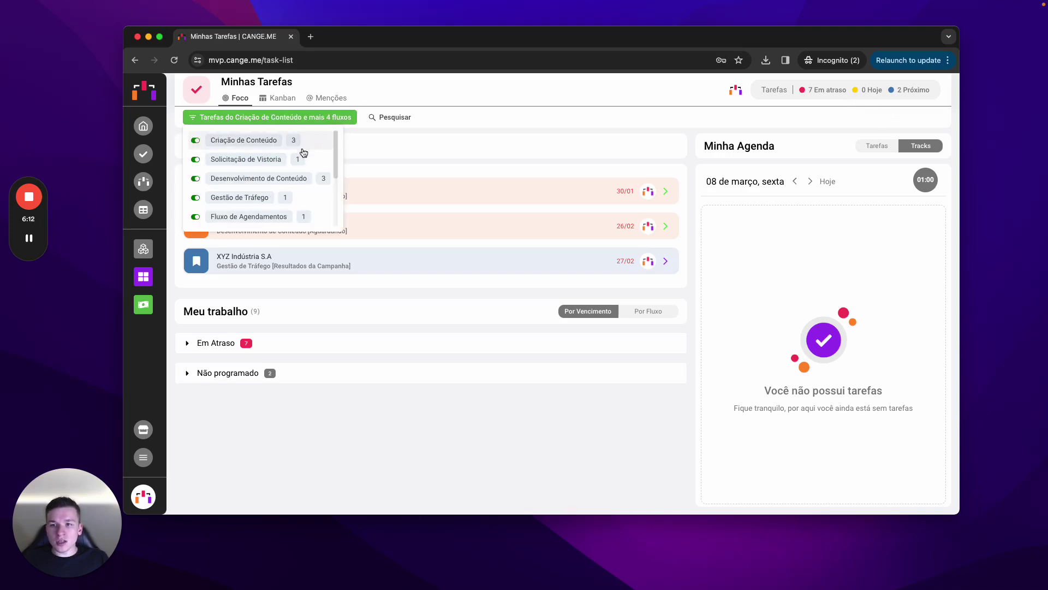
left_click(465, 131)
View the tasks as a Kanban board by due date, and open the Menções view
left_click(265, 101)
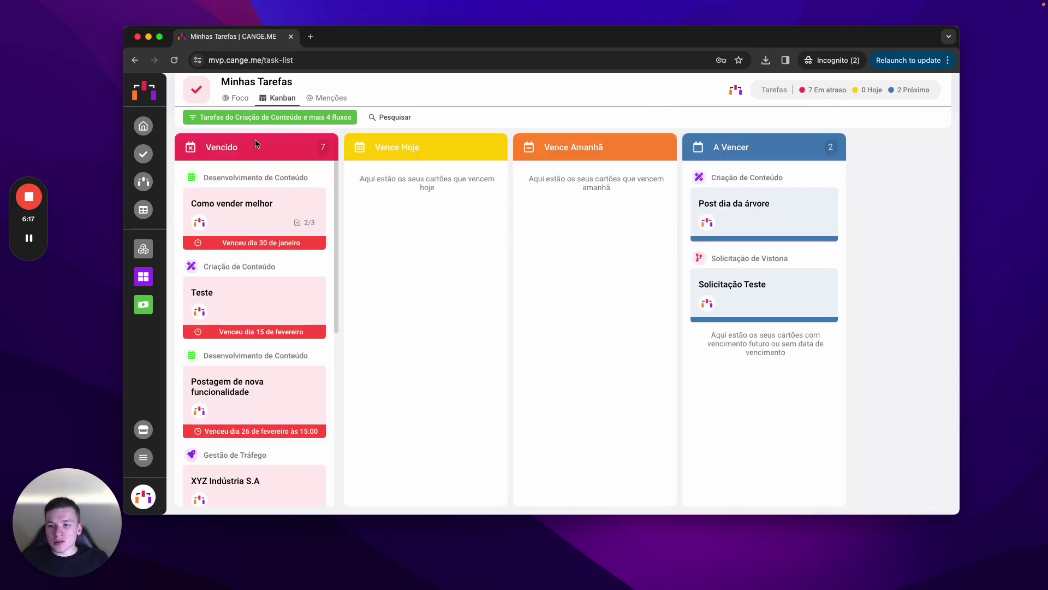
double_click(382, 144)
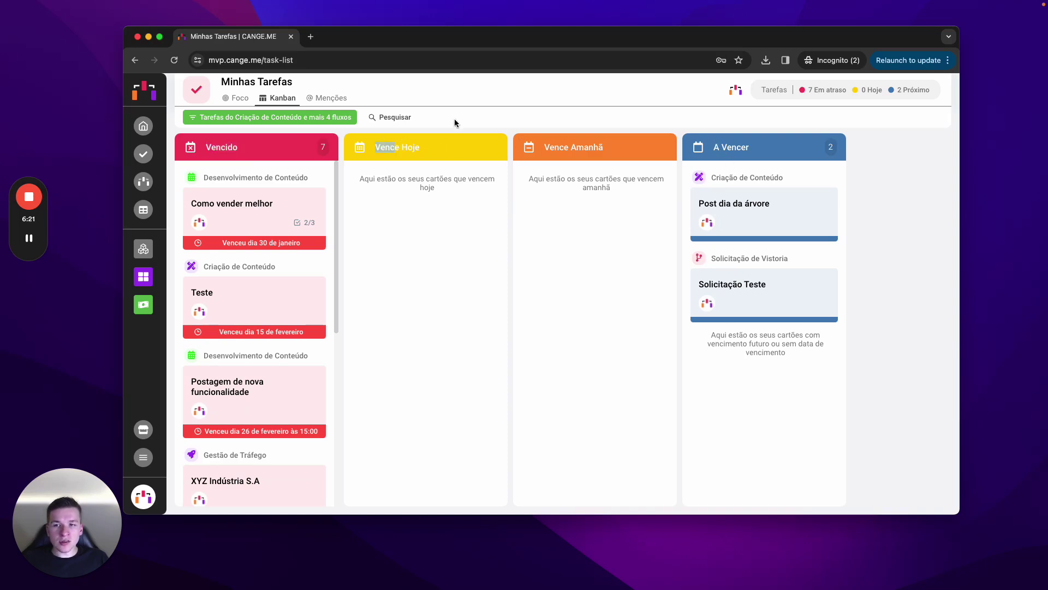
left_click(328, 98)
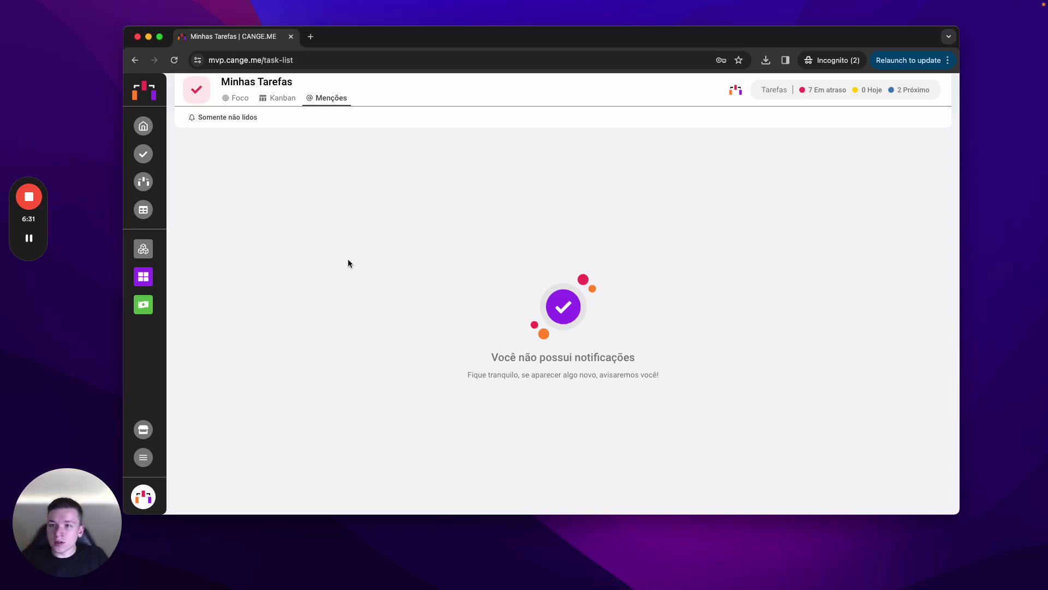
Return to the home page, open the Fluxos page and look through the flows under Meus Fluxos
left_click(143, 126)
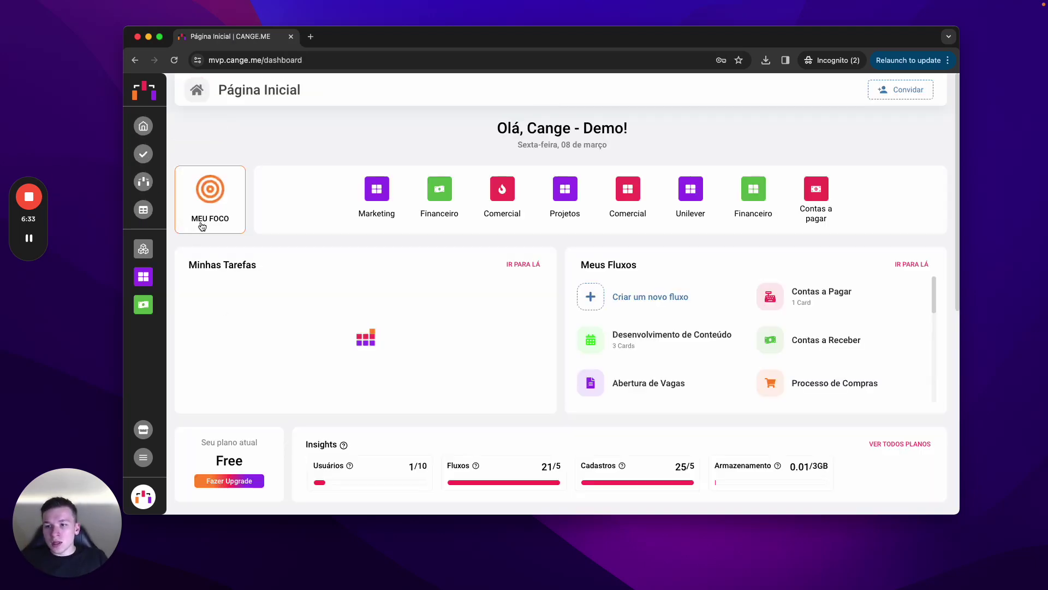
left_click(154, 189)
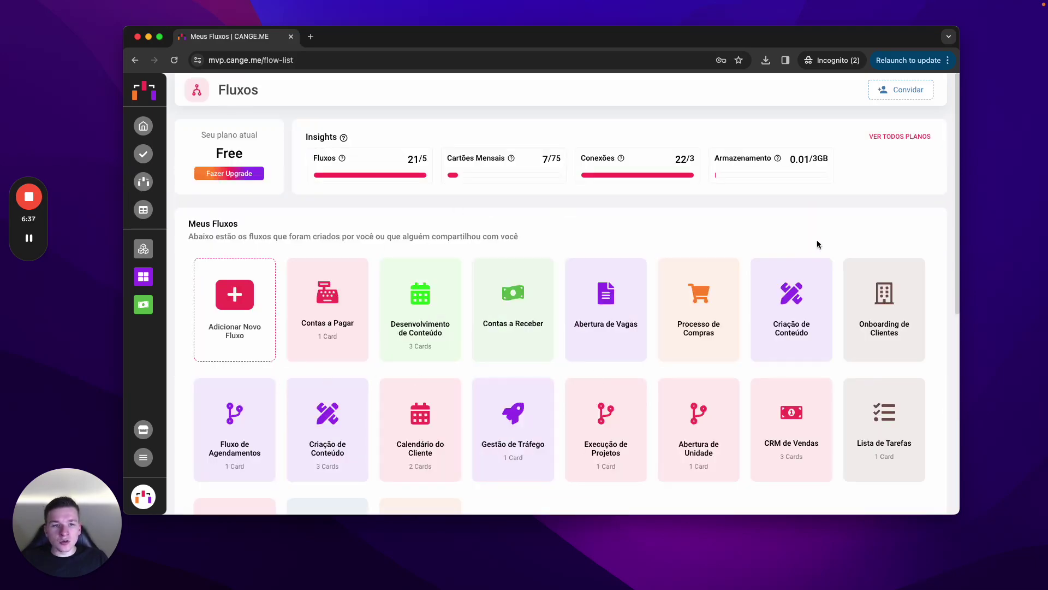
scroll(817, 241, "down", 5)
scroll(818, 243, "up", 3)
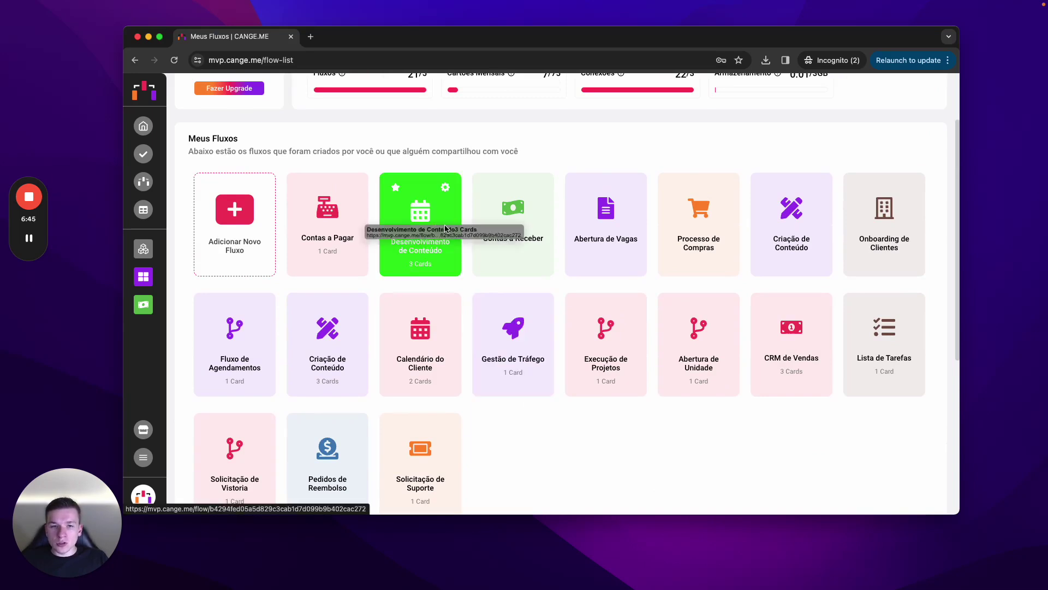
Open the first-row Criação de Conteúdo flow, view its Lista, Calendário, Painel, Email and Atividade views, and return to Kanban
left_click(809, 218)
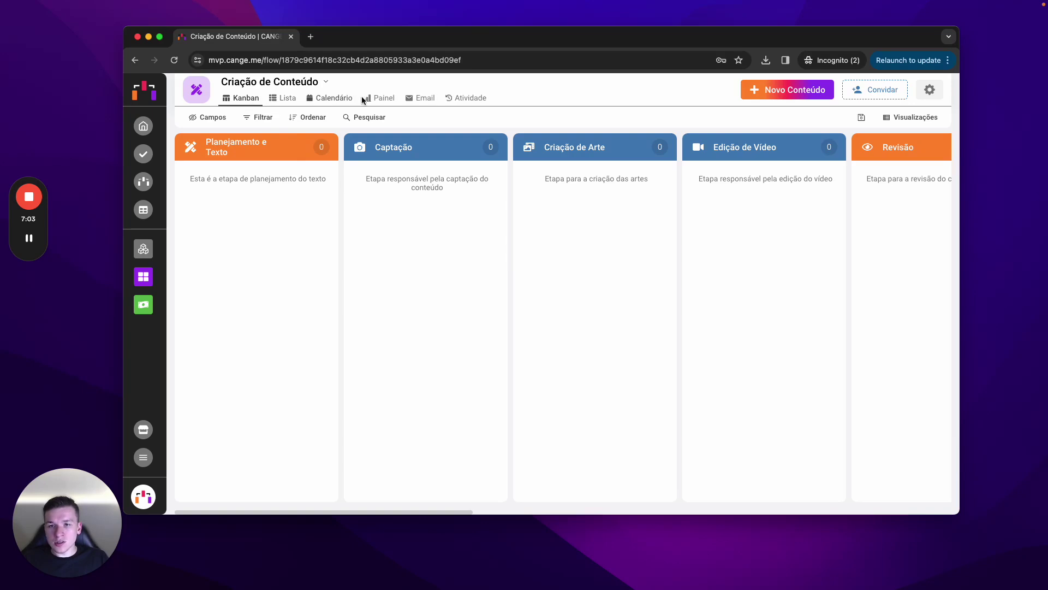
left_click(283, 99)
left_click(321, 100)
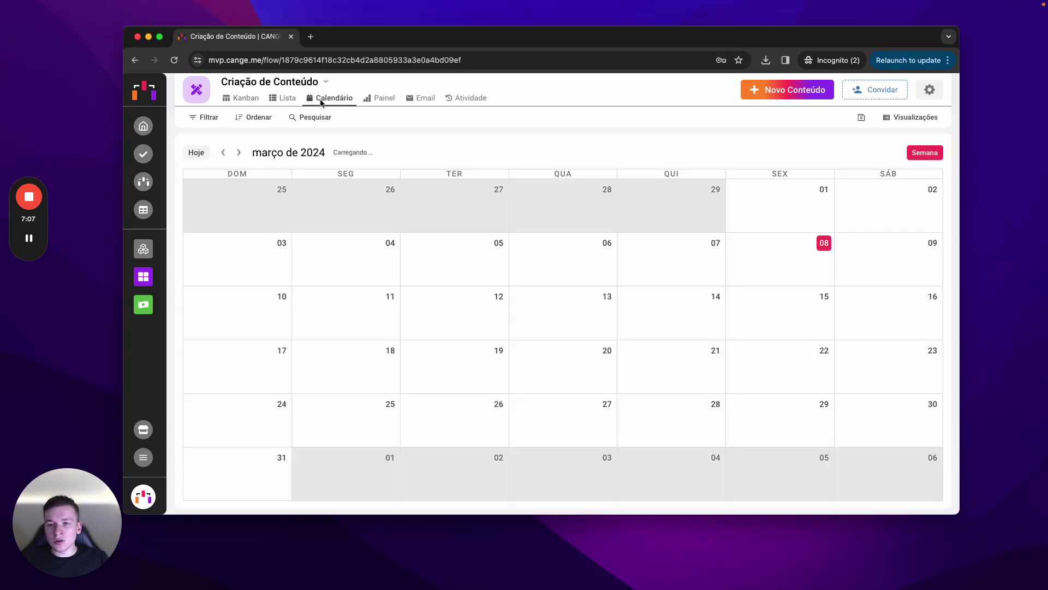
left_click(379, 99)
left_click(408, 99)
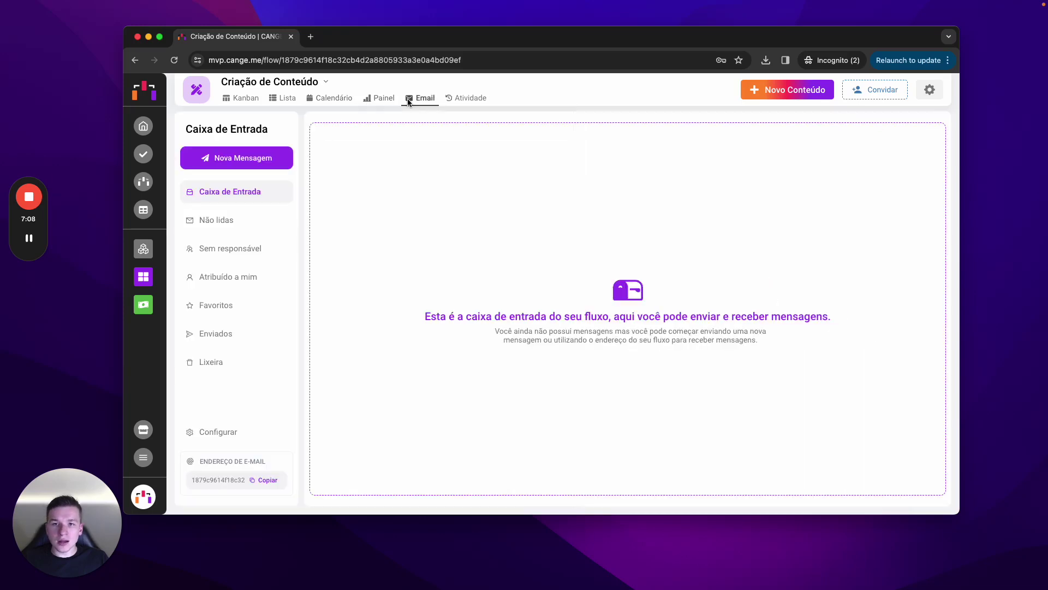
left_click(457, 101)
left_click(255, 101)
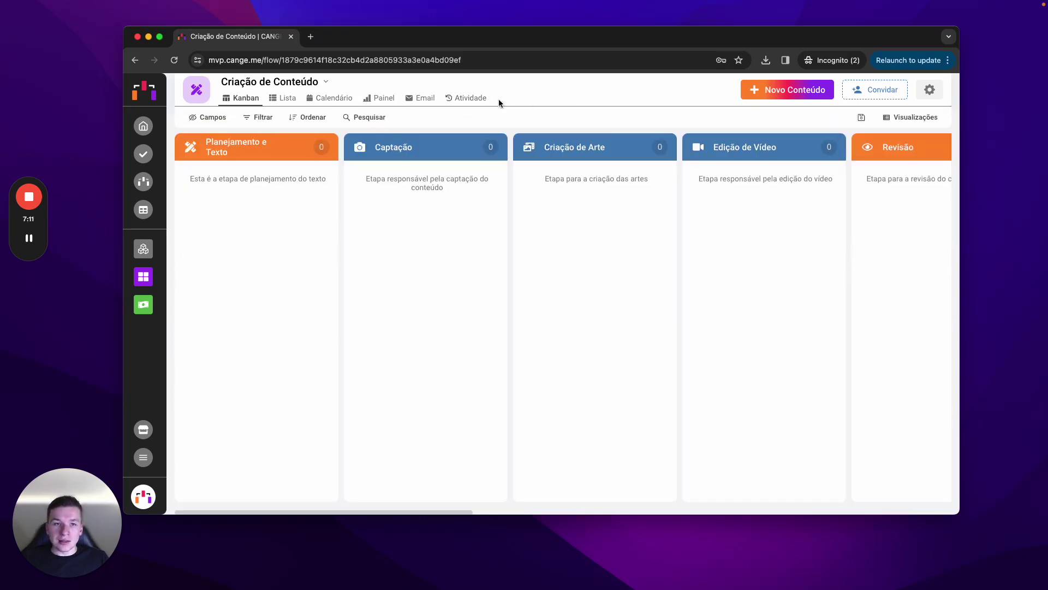
Start a new content card for the client XYZ Indústria S.A with the title teste
left_click(803, 98)
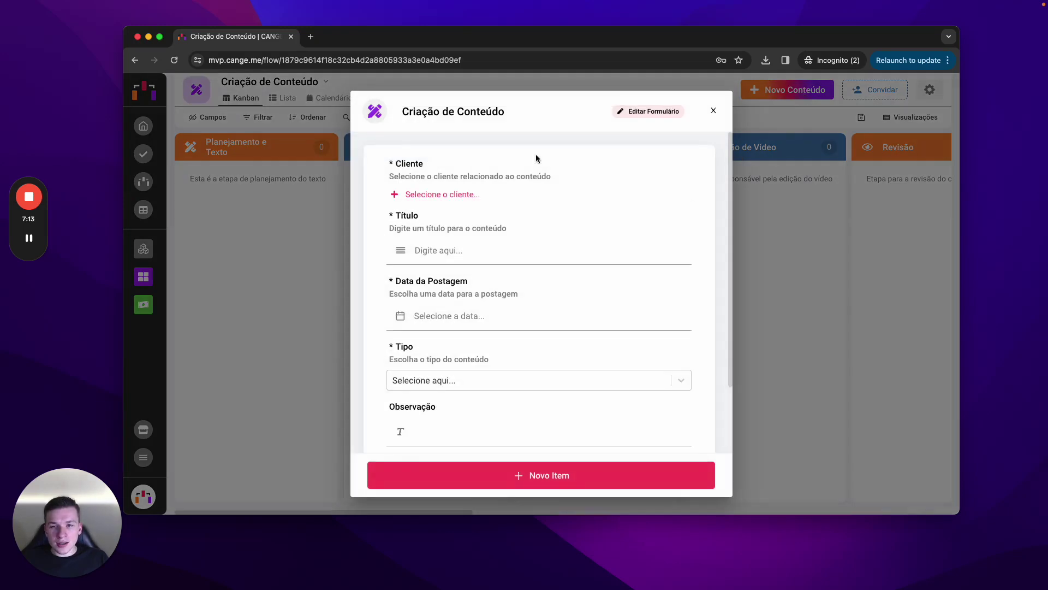
left_click(432, 195)
left_click(460, 275)
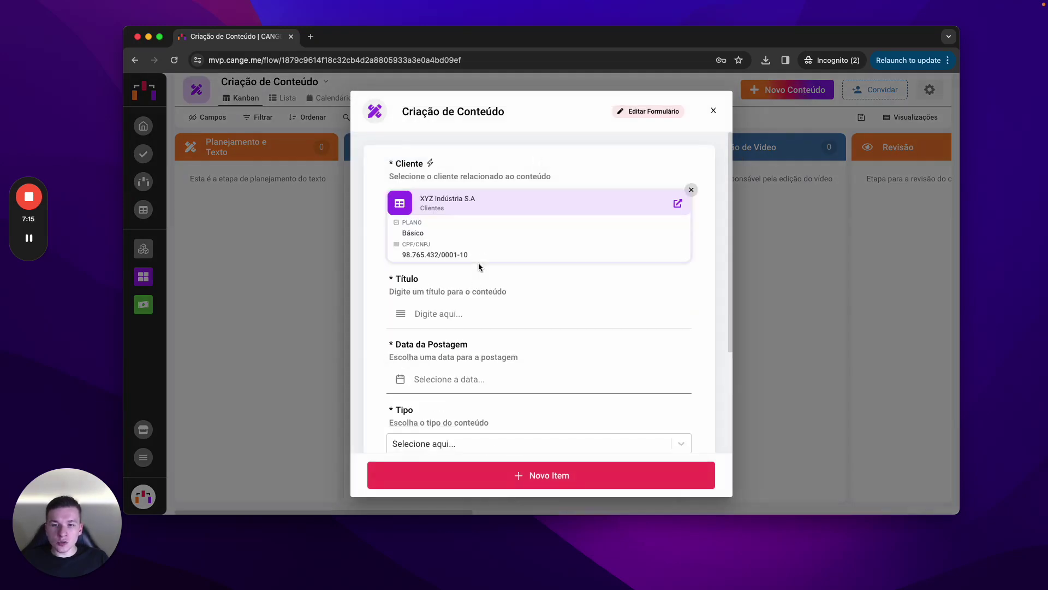
left_click(459, 312)
type("teste")
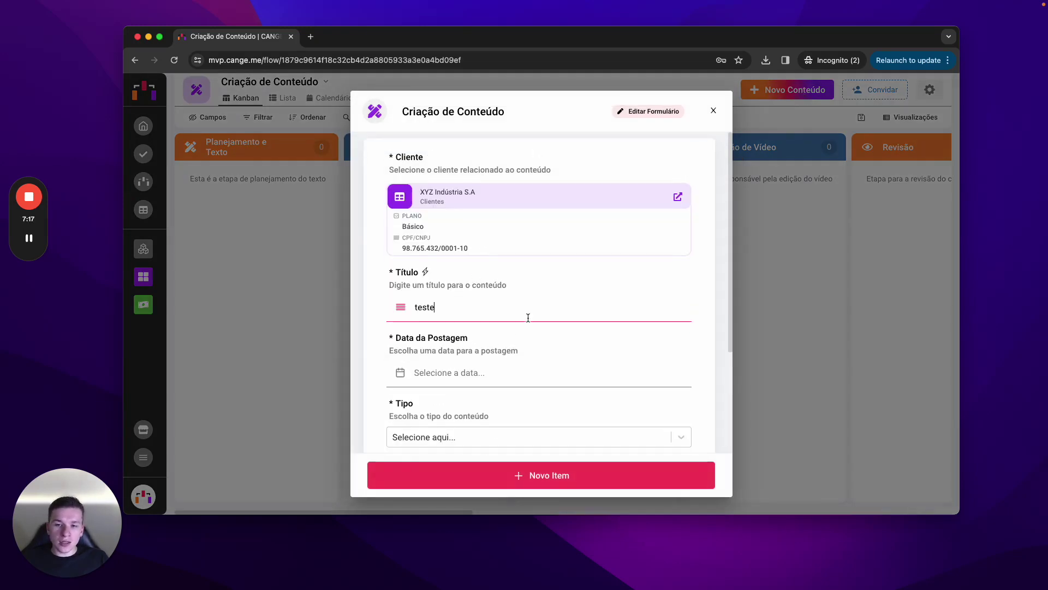
Set the card's posting date to 15/03/2024 and its type to Storie, and create the card
scroll(481, 289, "down", 2)
left_click(455, 314)
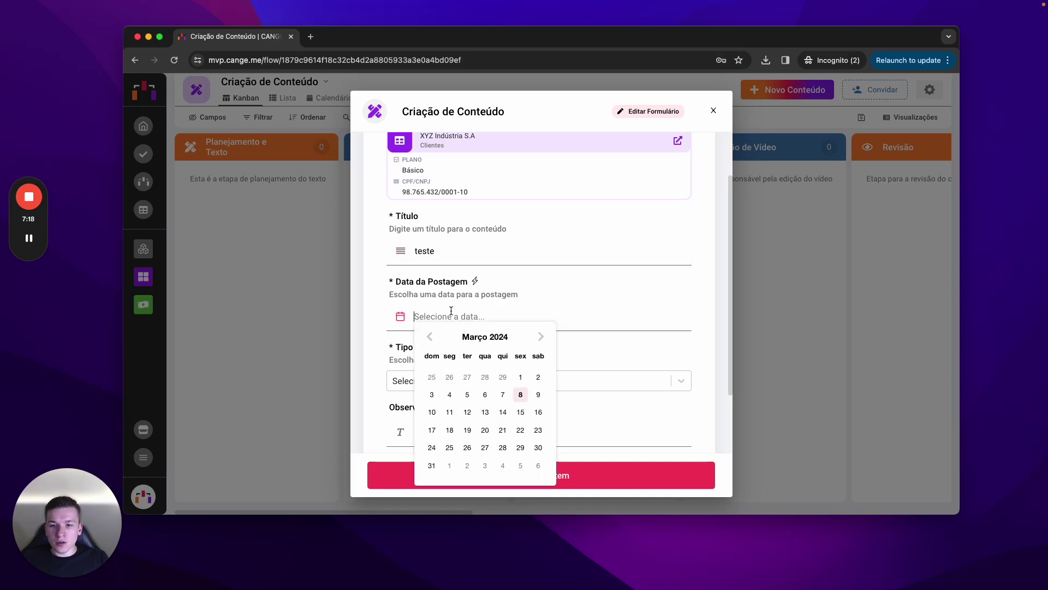
left_click(523, 410)
scroll(501, 369, "down", 2)
left_click(473, 303)
left_click(464, 344)
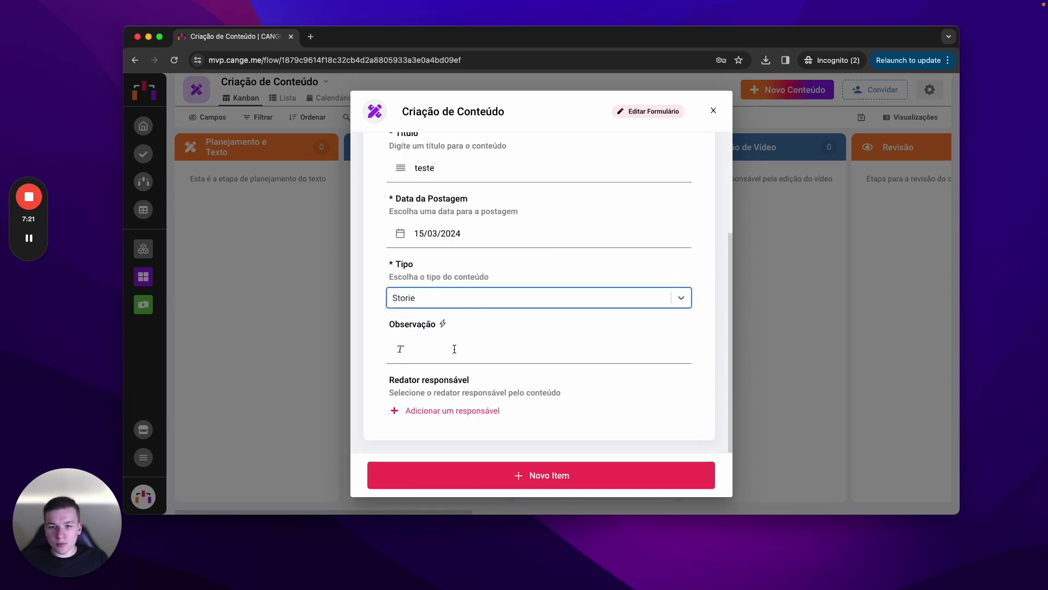
left_click(470, 357)
left_click(512, 476)
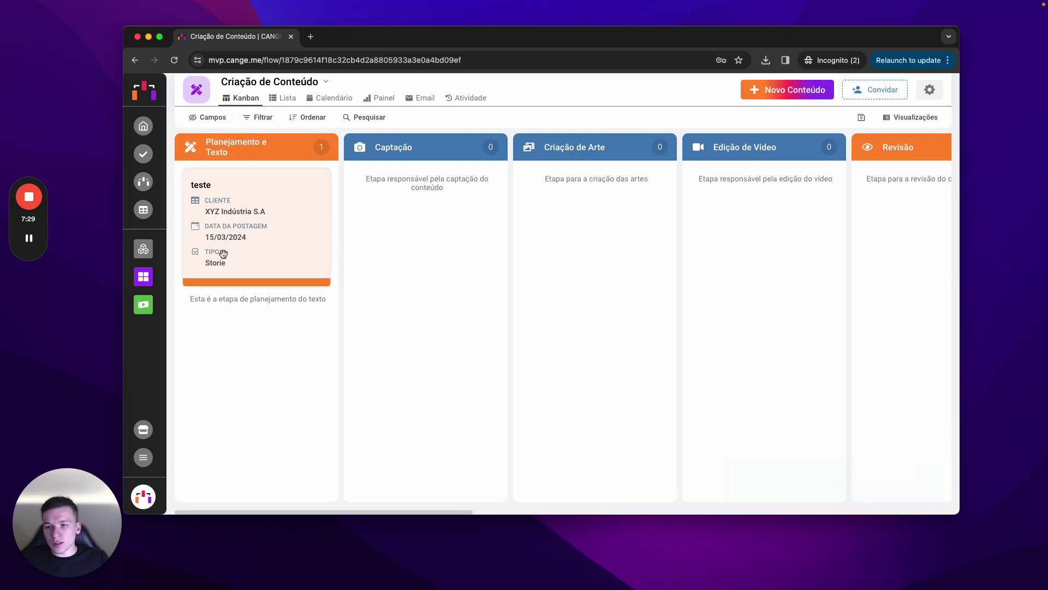
Look across the Kanban stages and review the role options for members in the flow's invitation dialog
scroll(634, 194, "right", 15)
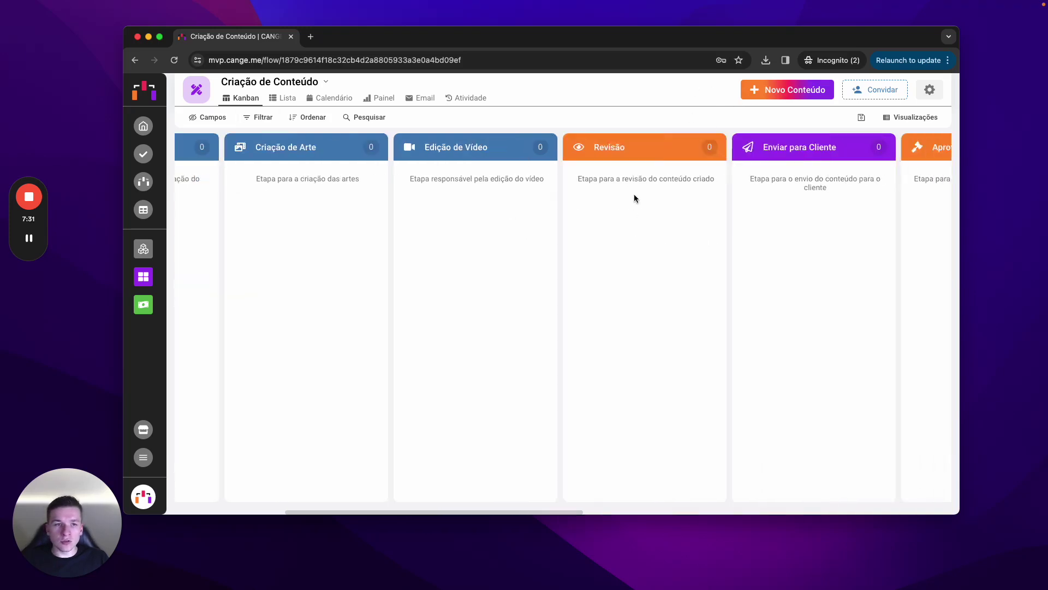
scroll(634, 194, "left", 15)
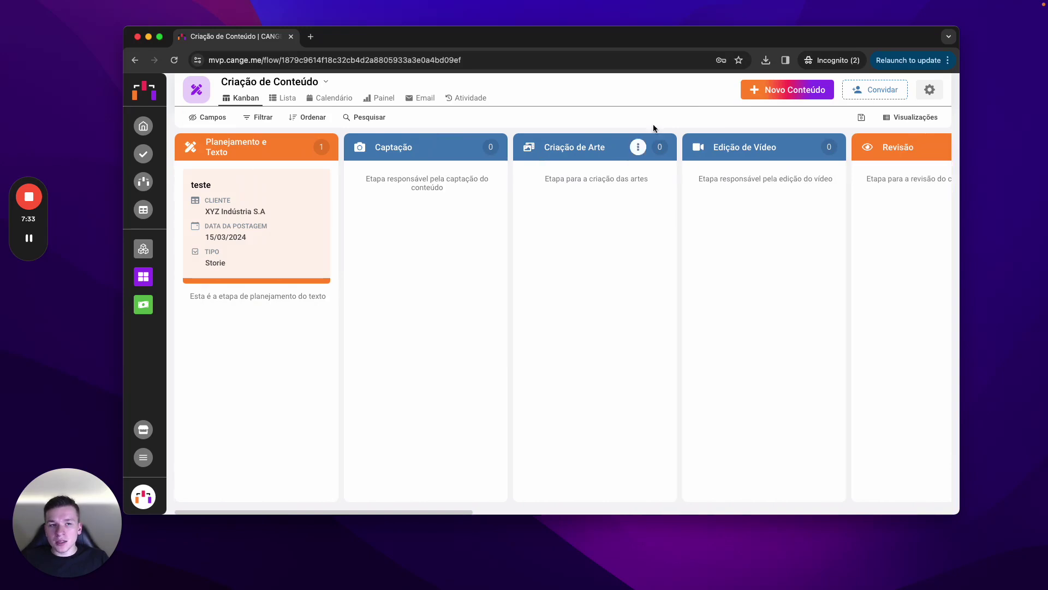
left_click(882, 87)
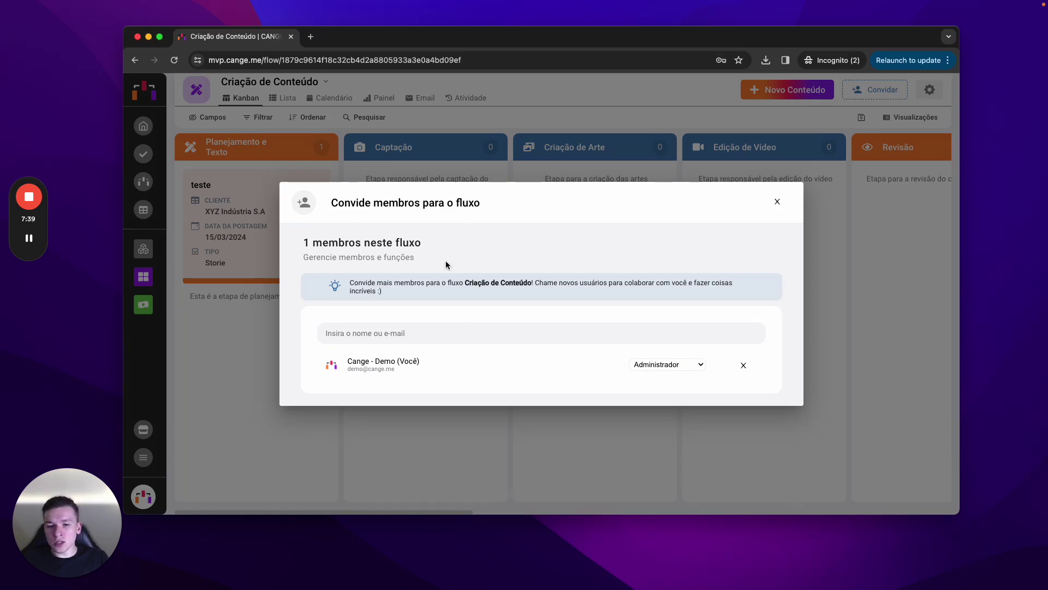
left_click(665, 365)
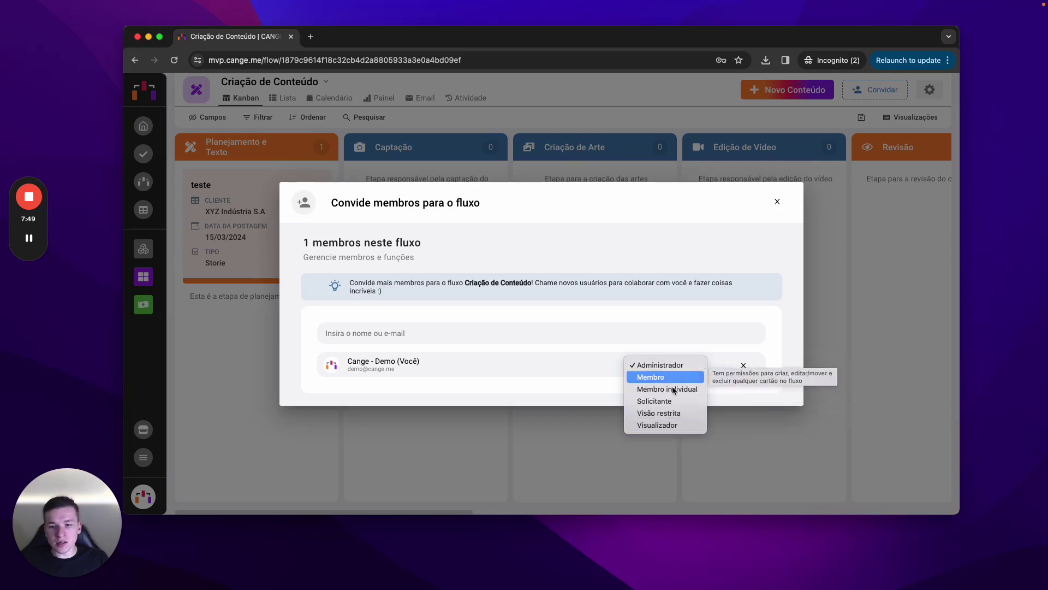
left_click(690, 322)
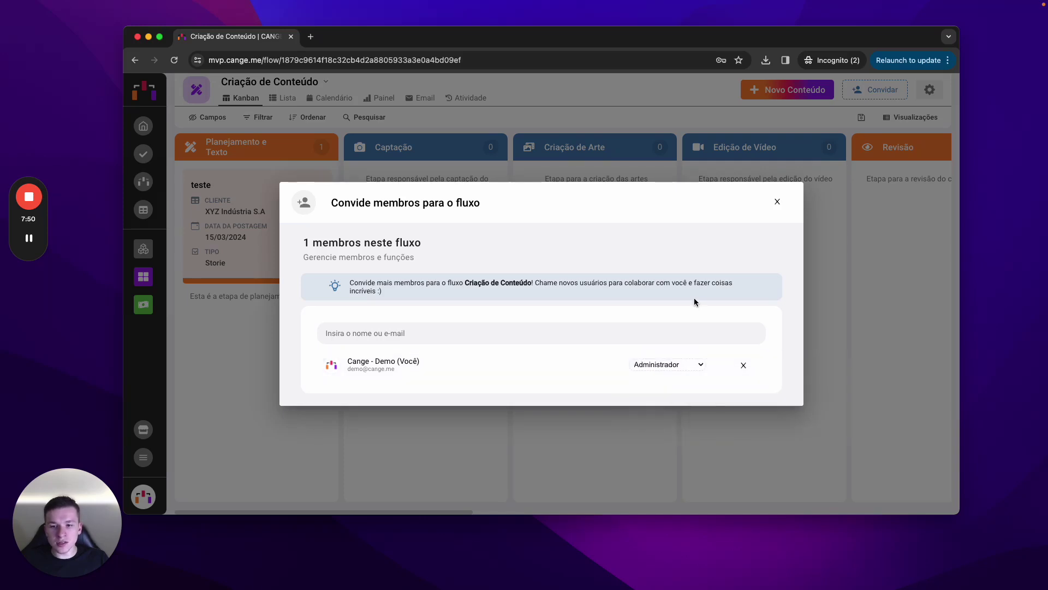
left_click(778, 202)
Turn on test mode in the flow's settings to view the board with sample cards, and turn it off again
left_click(930, 90)
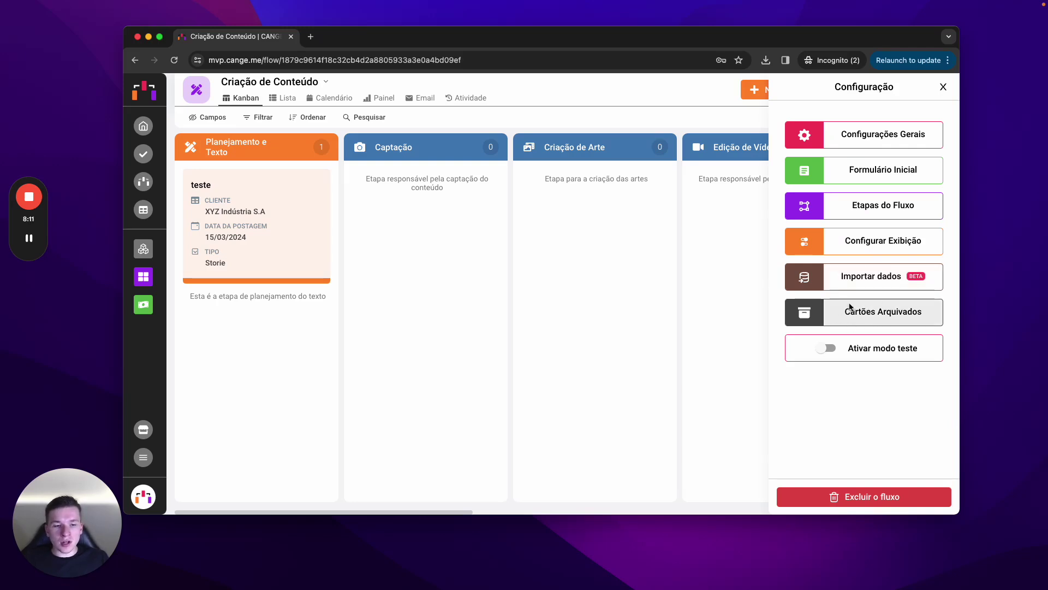
left_click(826, 348)
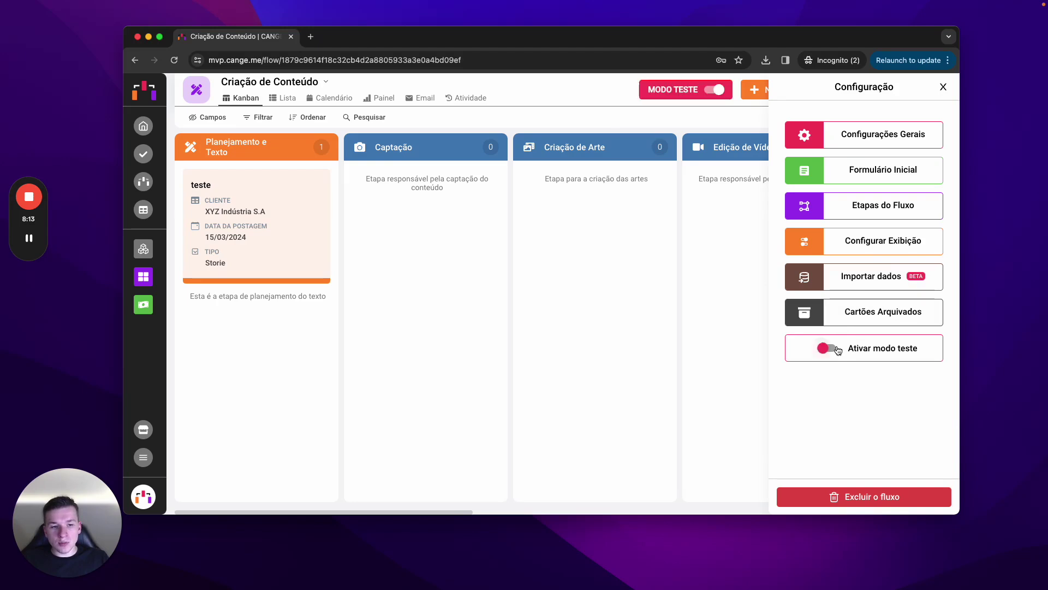
left_click(943, 87)
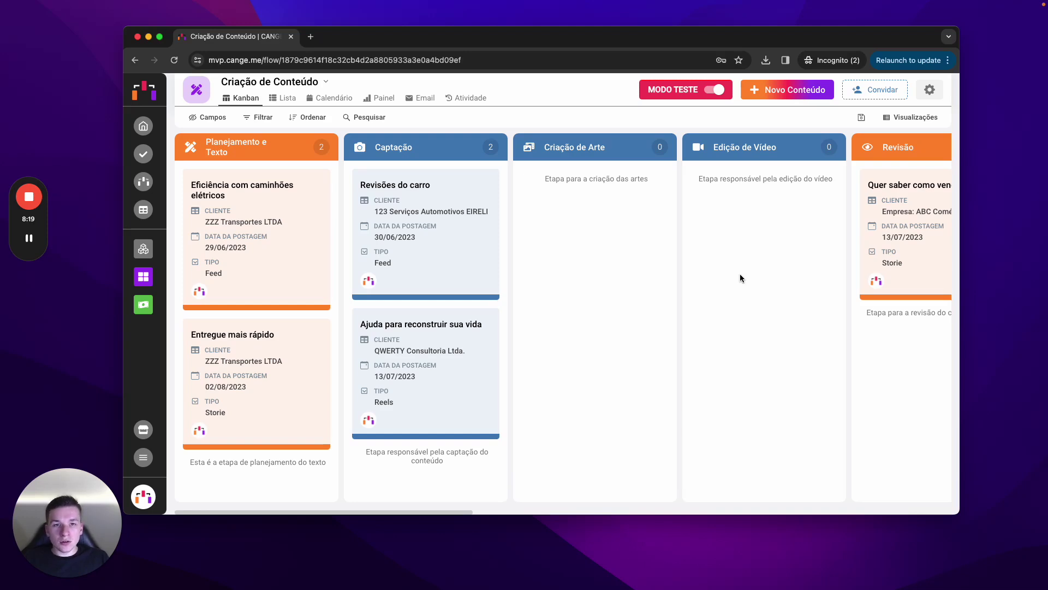
left_click(715, 89)
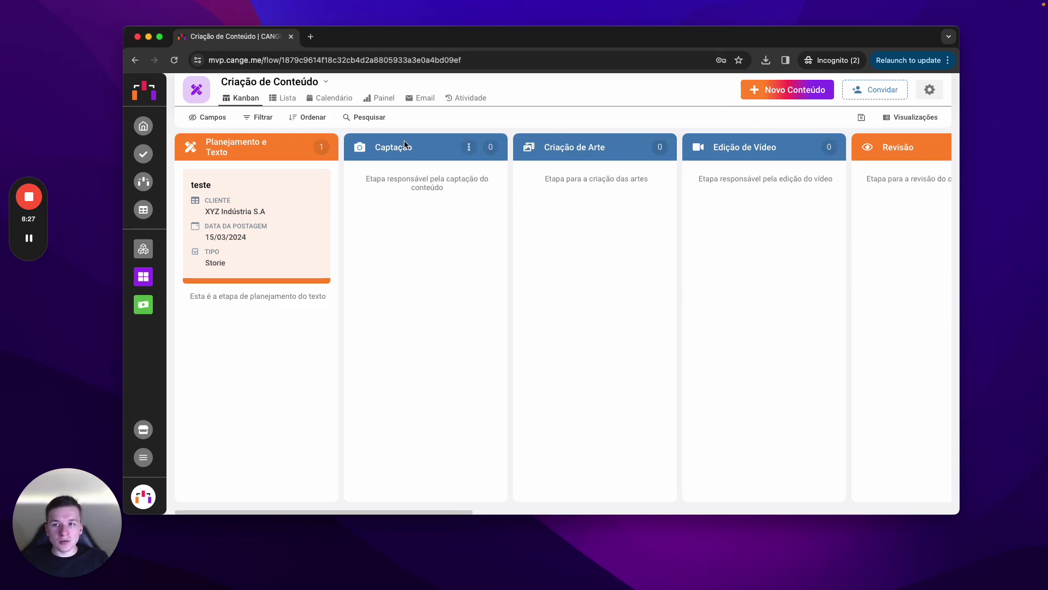
Look at the flow's Calendário and Kanban views and settle on the Lista view
left_click(274, 96)
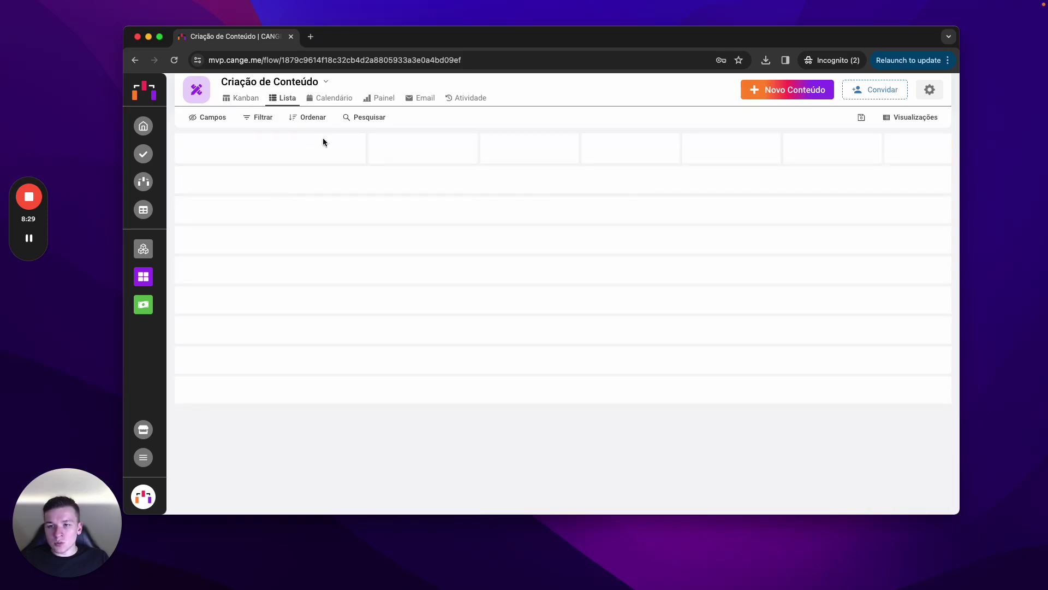
left_click(315, 98)
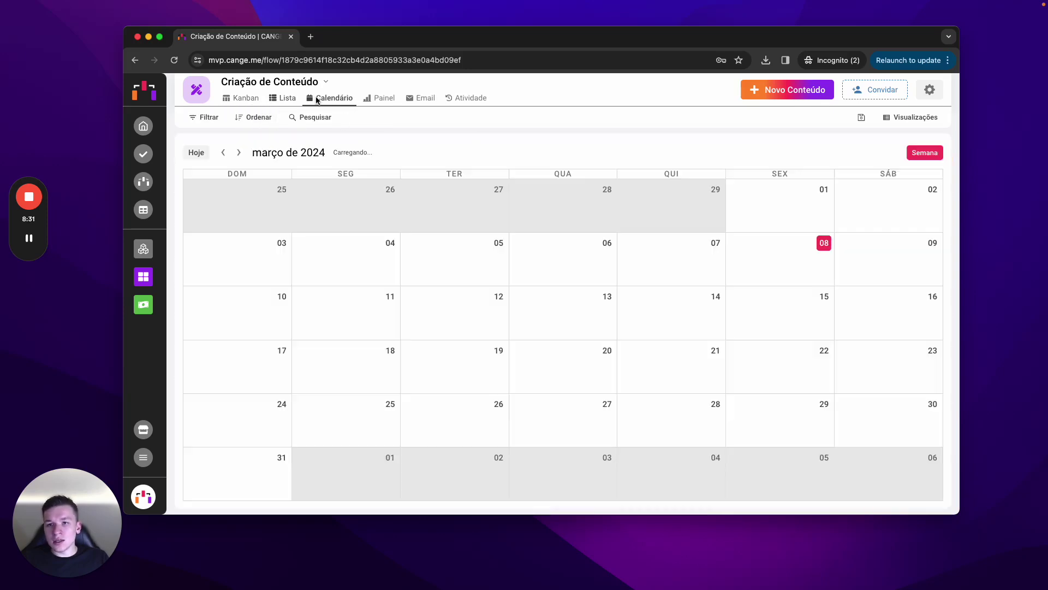
left_click(246, 98)
left_click(288, 99)
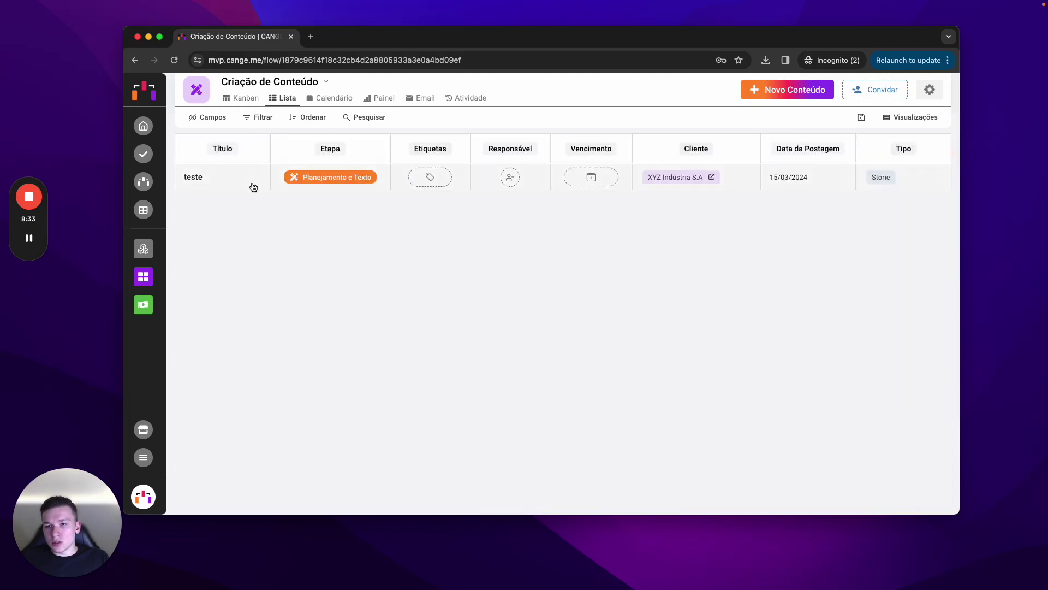
Show the Data de Criação, Título and Observação fields in the list and move Título do Cartão after Etiquetas
left_click(218, 118)
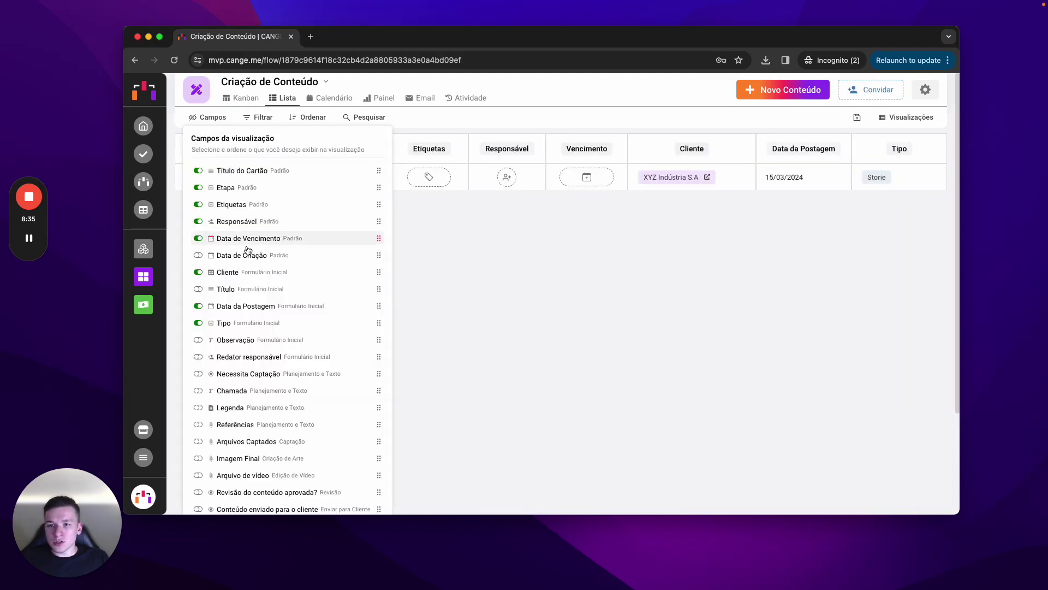
left_click(246, 255)
left_click(252, 340)
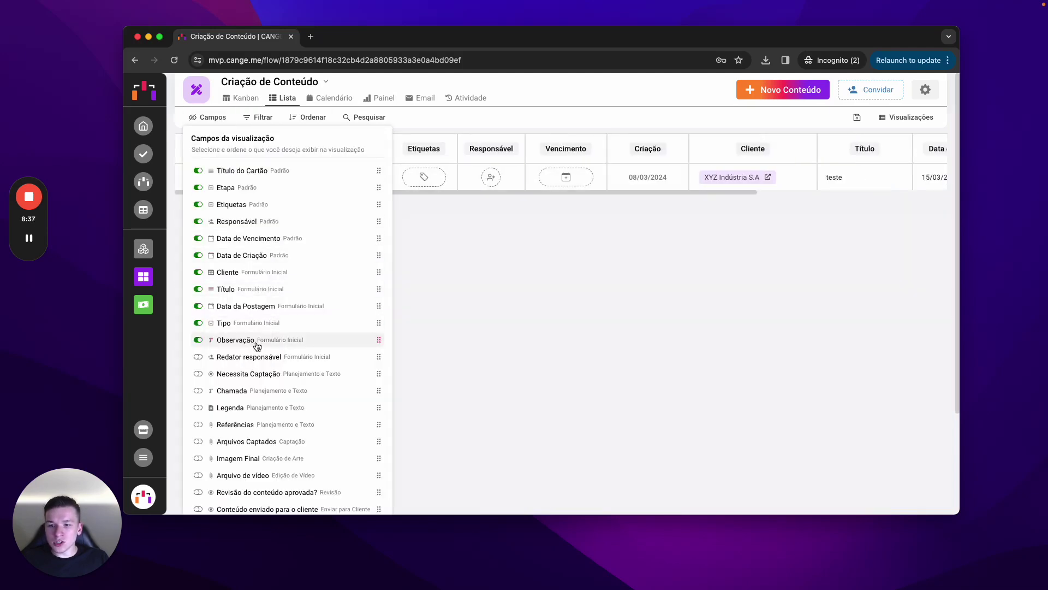
mouse_move(379, 187)
left_mouse_down()
mouse_move(374, 172)
mouse_move(379, 221)
mouse_move(379, 196)
mouse_move(383, 206)
left_mouse_up()
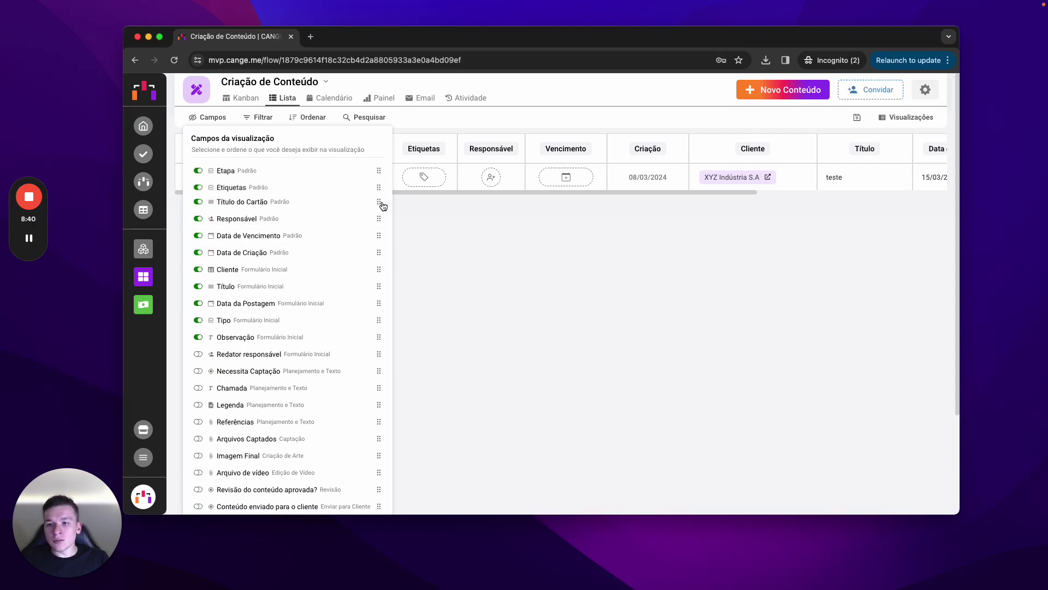
left_click(464, 228)
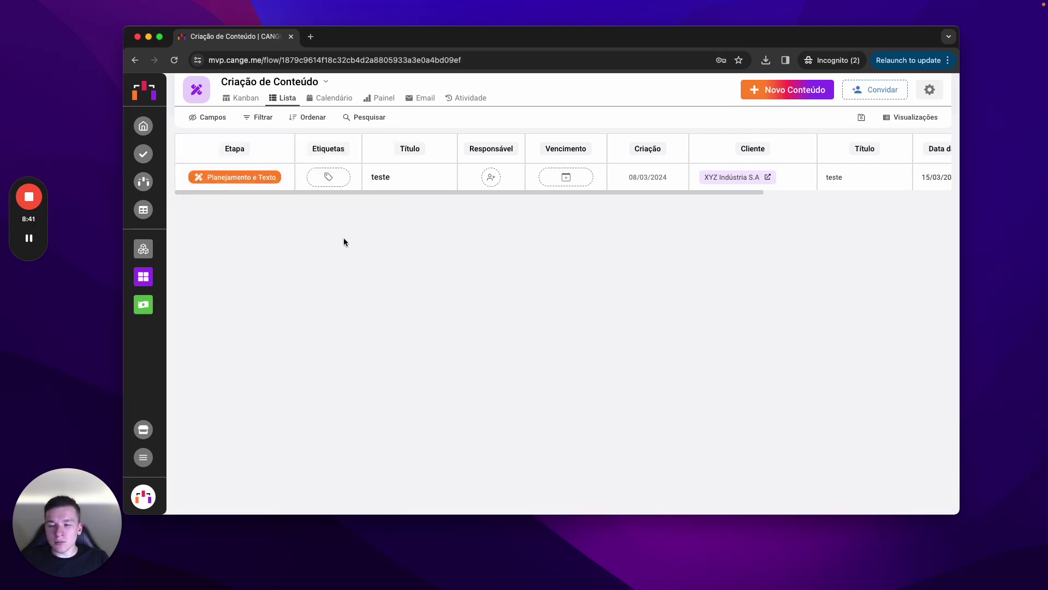
Filter the list to cards whose Etapa is Igual a Planejamento e Texto
left_click(268, 118)
left_click(314, 144)
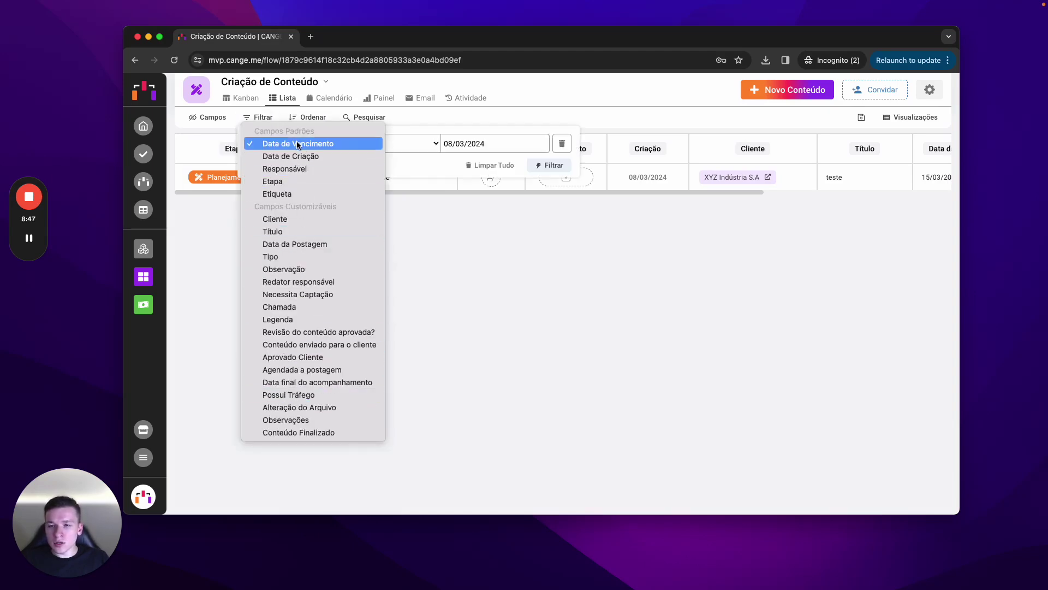
left_click(306, 182)
left_click(467, 143)
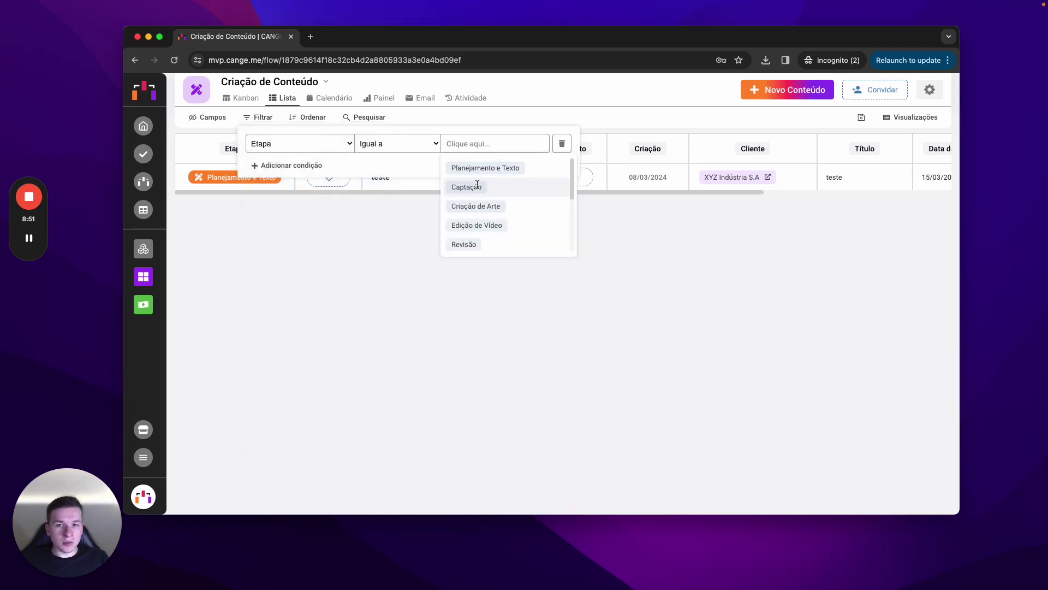
left_click(486, 168)
left_click(539, 166)
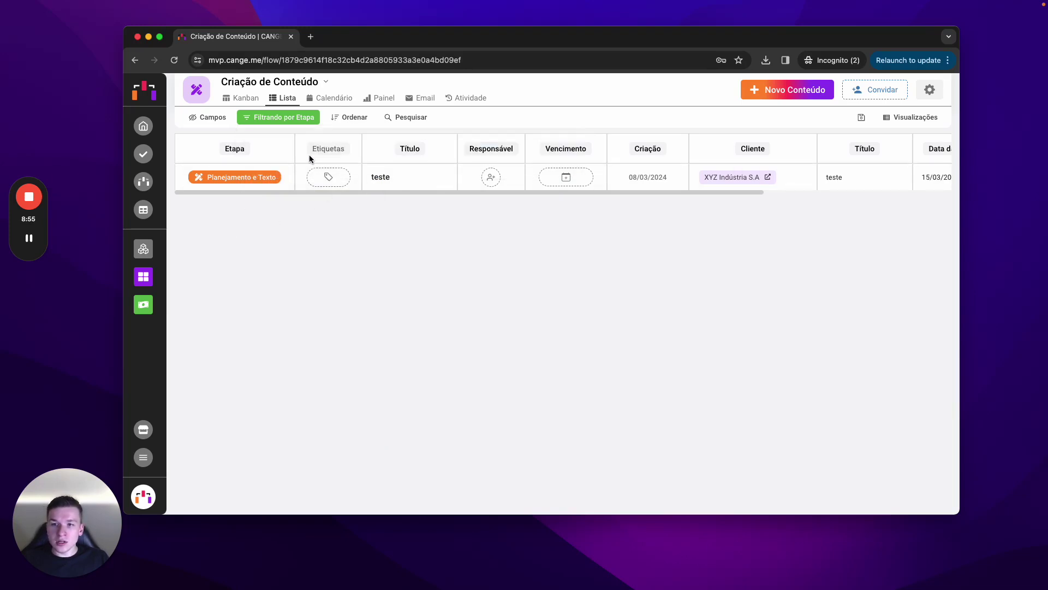
Sort the list by Data de Vencimento in 1 → 9 order and look across its columns
left_click(350, 117)
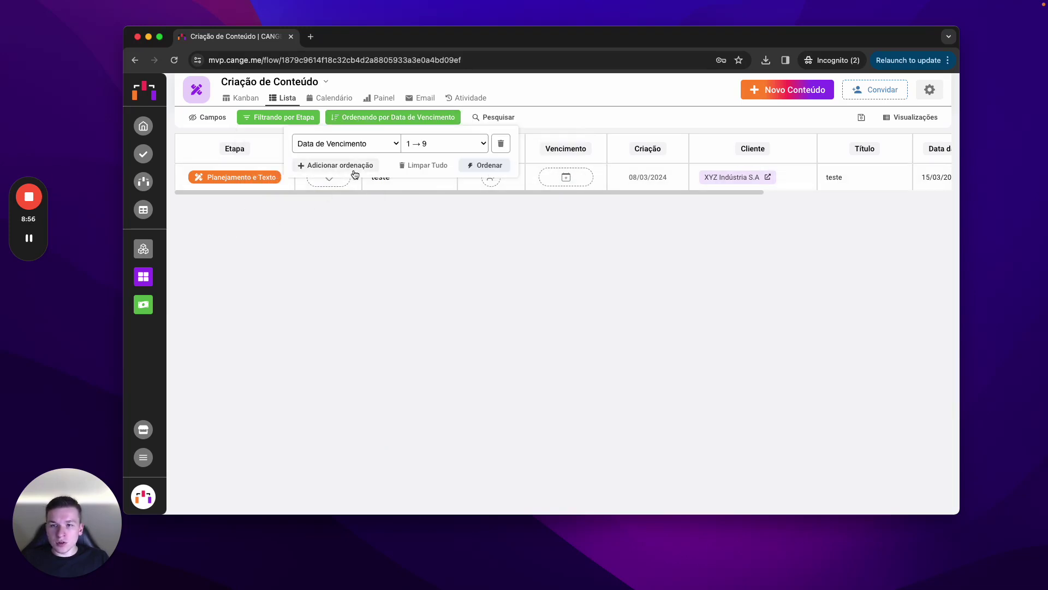
left_click(481, 166)
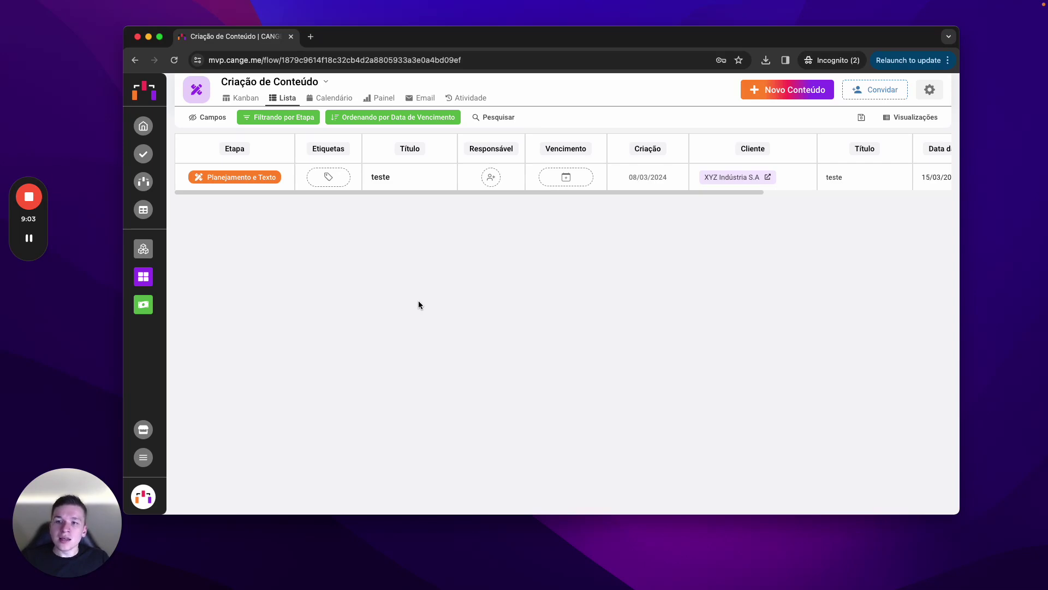
scroll(628, 186, "right", 3)
scroll(628, 186, "left", 3)
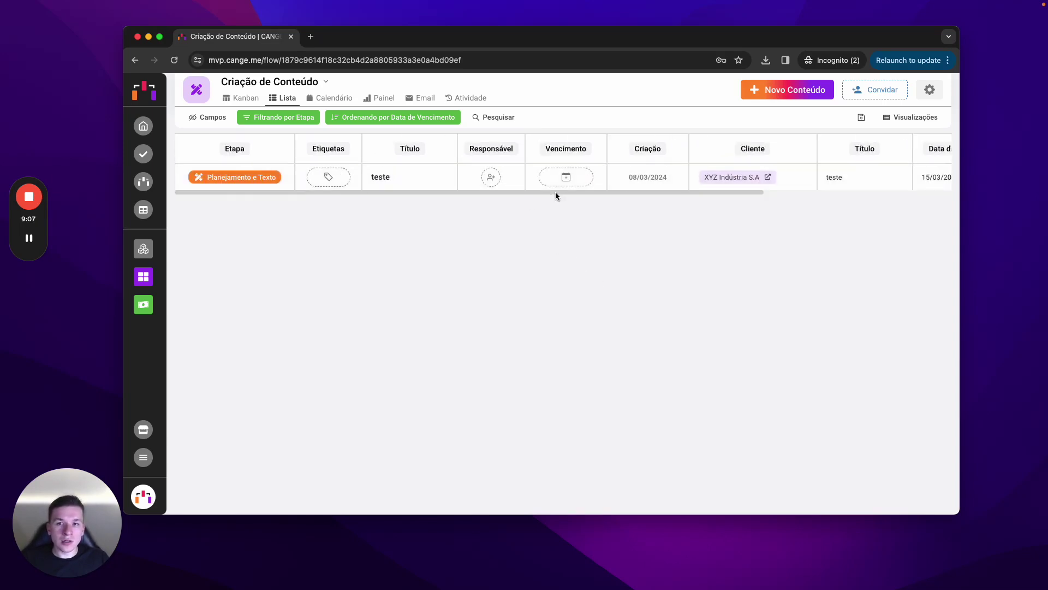
Save the current filtered and sorted list as a new view named Planejamento e Texto
left_click(867, 121)
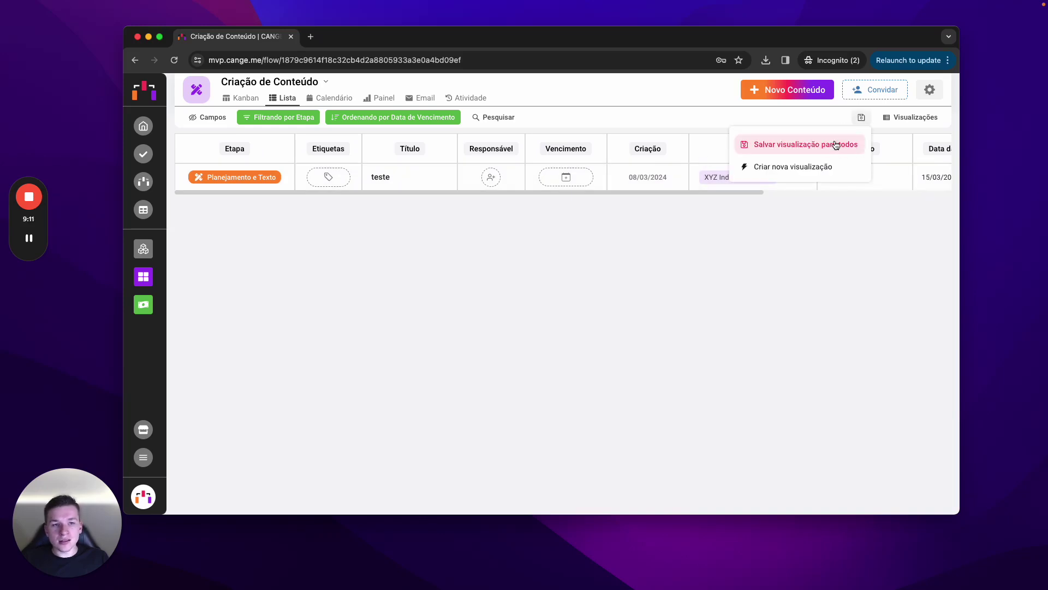
left_click(580, 220)
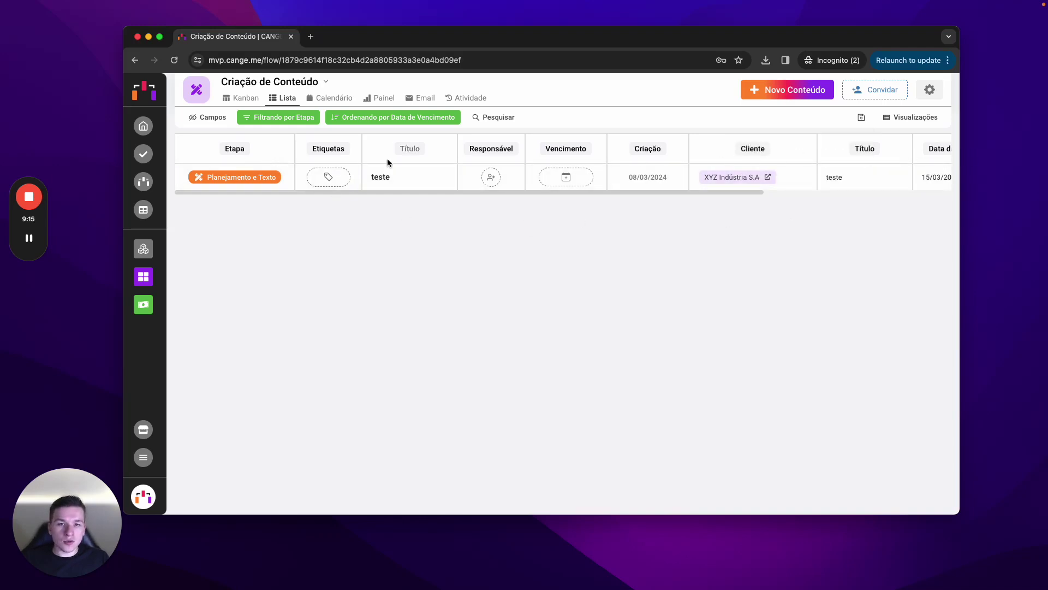
left_click(860, 120)
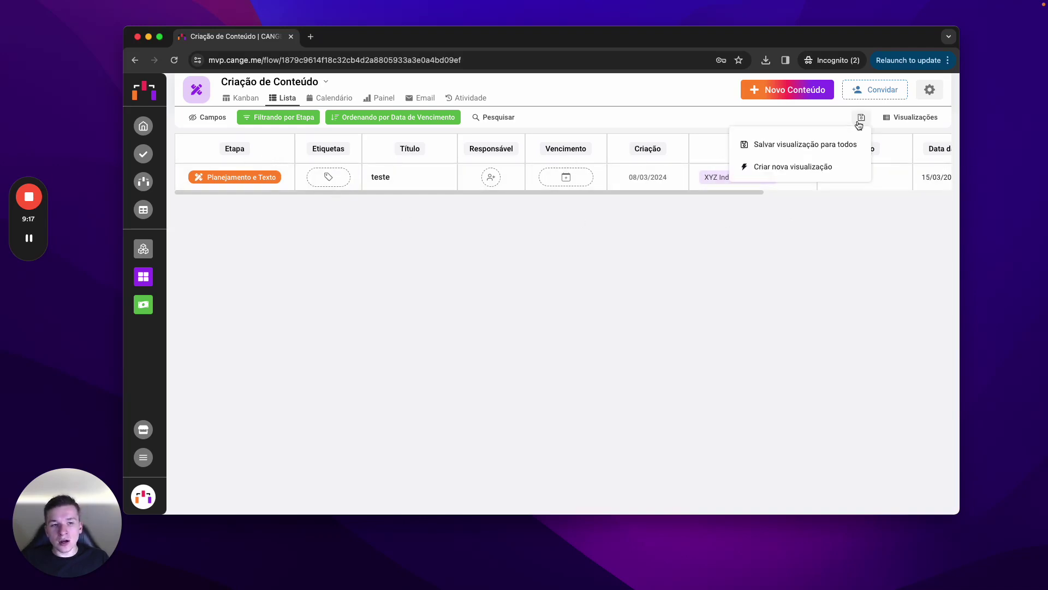
left_click(833, 170)
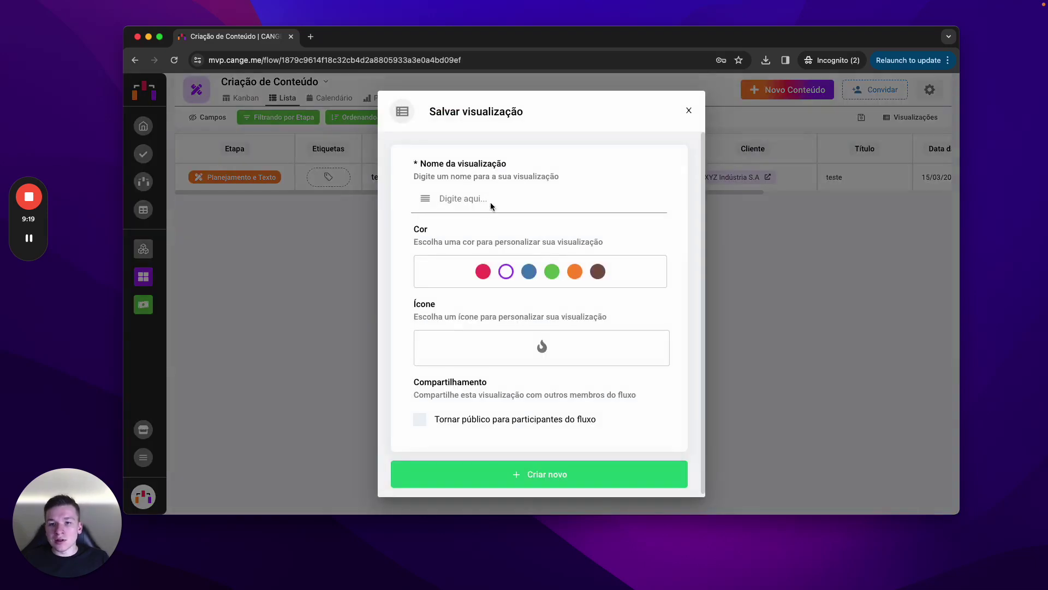
left_click(490, 202)
left_click(468, 113)
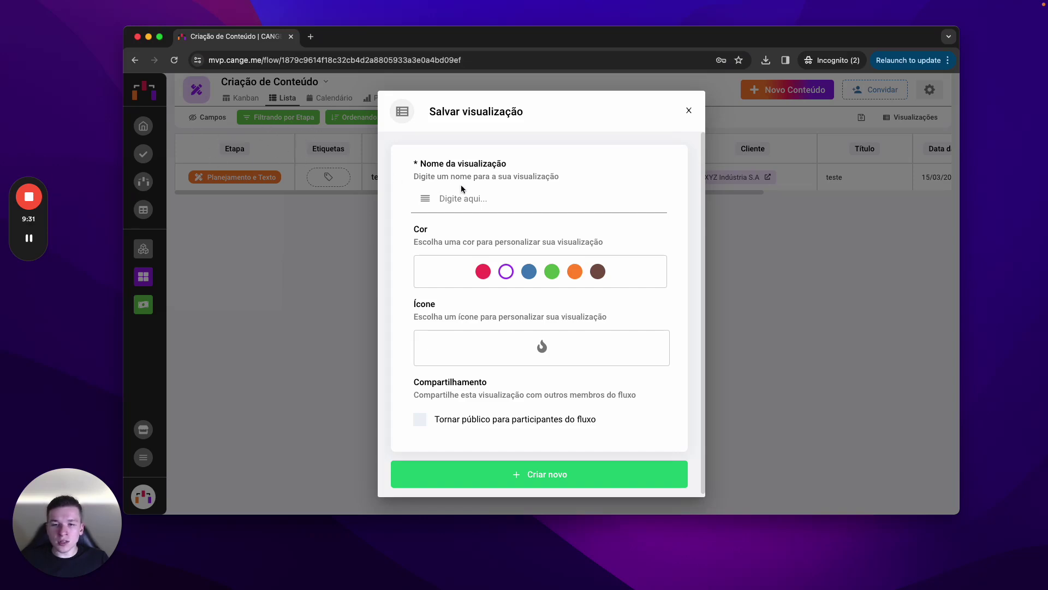
left_click(507, 198)
left_click(489, 183)
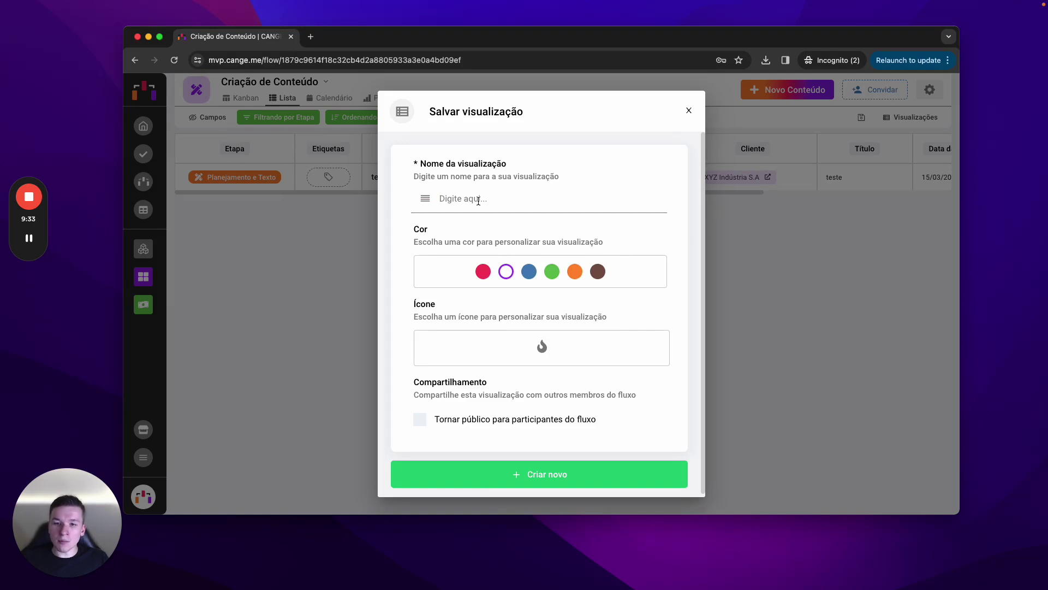
left_click(479, 200)
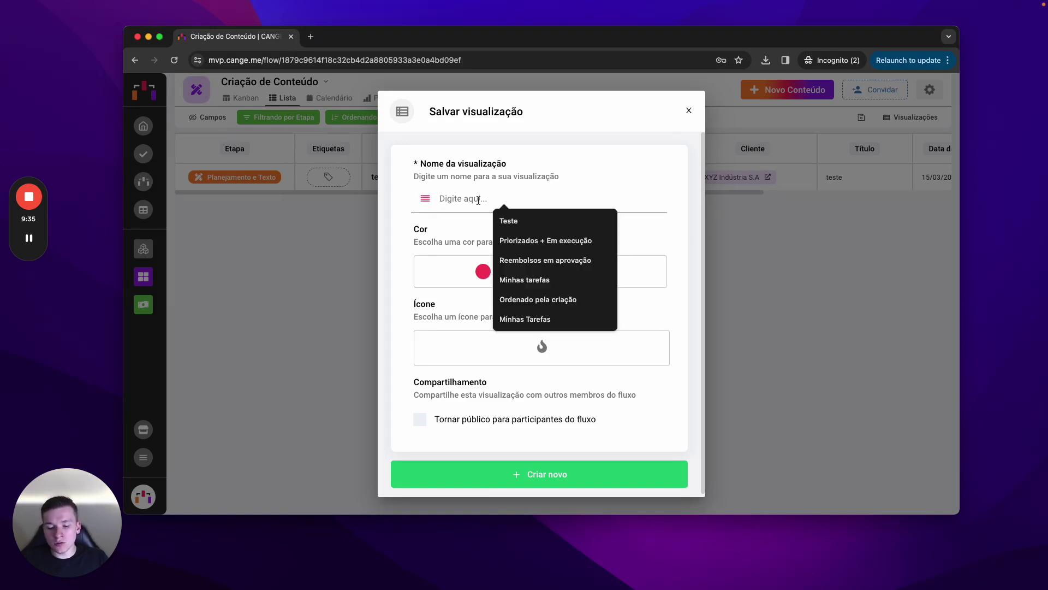
type("Pl")
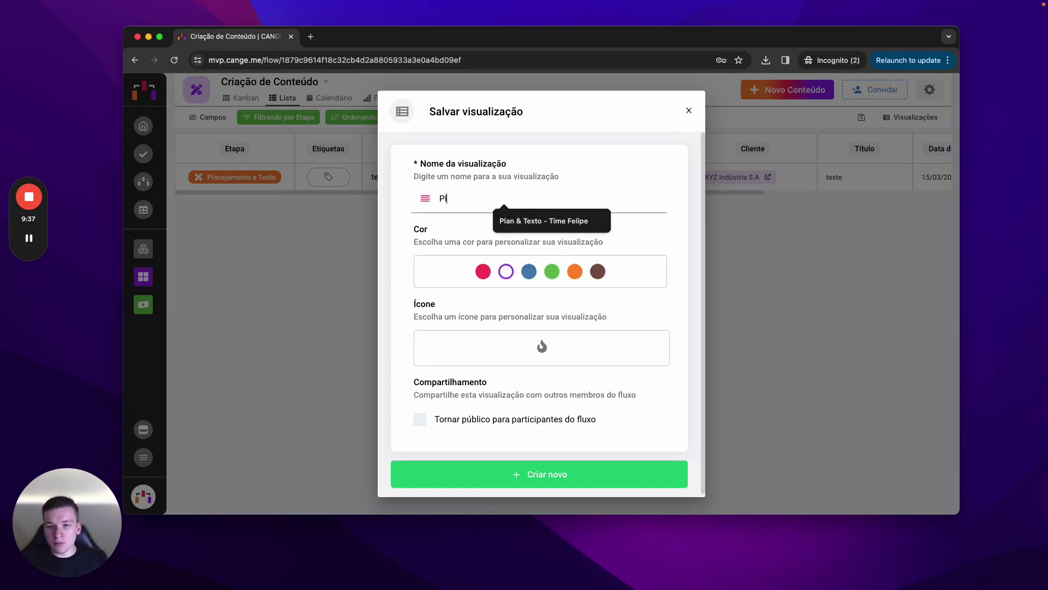
type("anejamento e T")
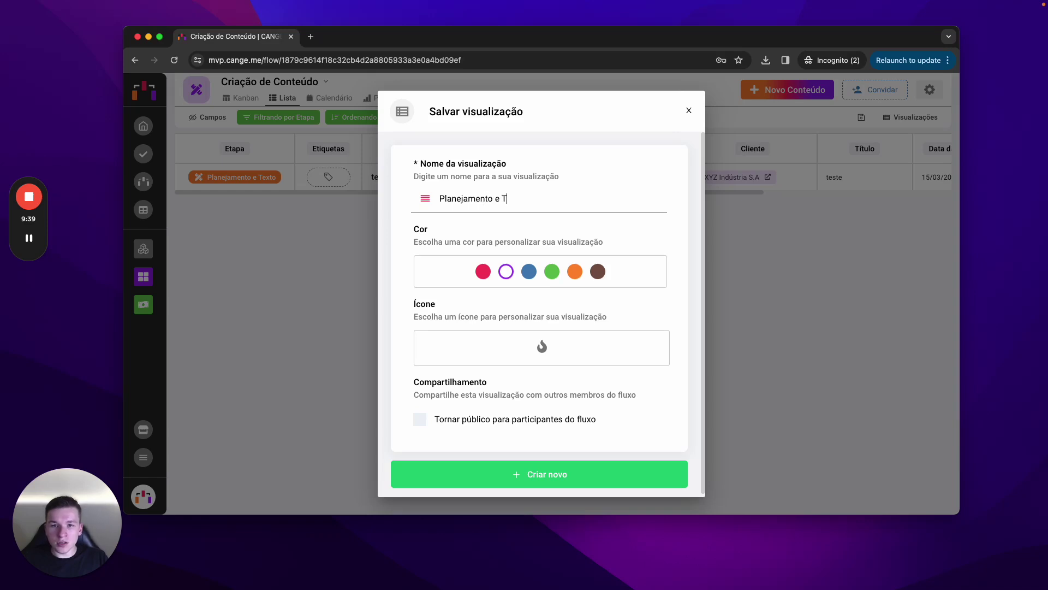
type("exto")
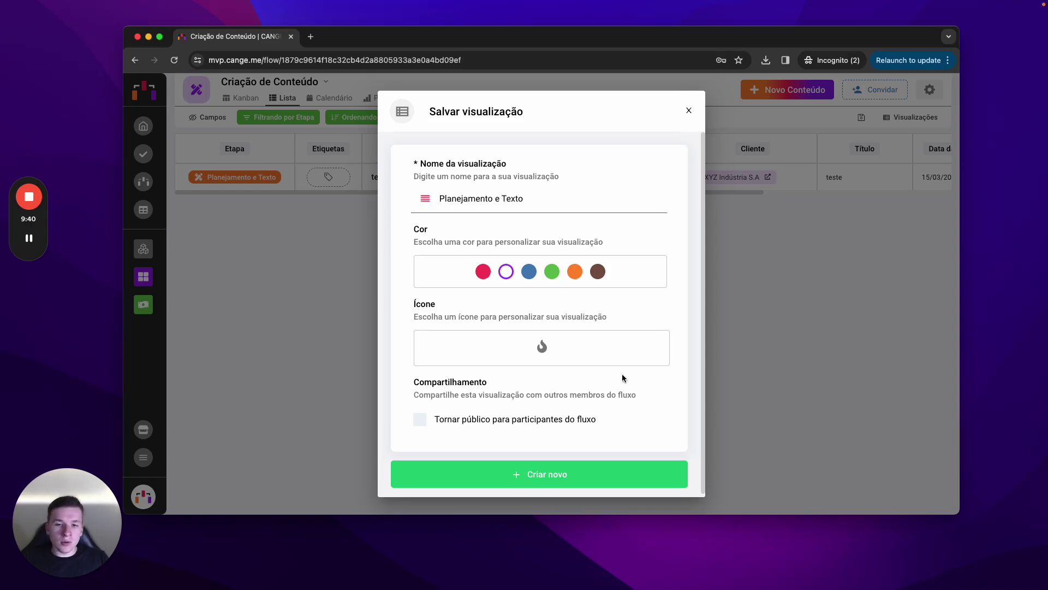
left_click(593, 484)
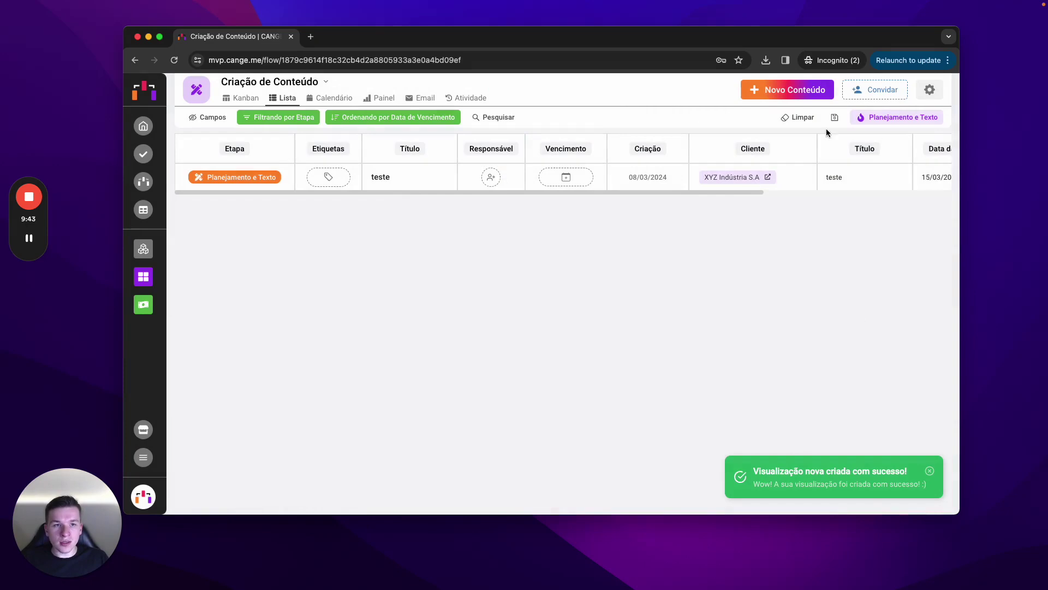
Clear the active view, reapply the saved Planejamento e Texto view, and clear it again to return to the default list
left_click(800, 118)
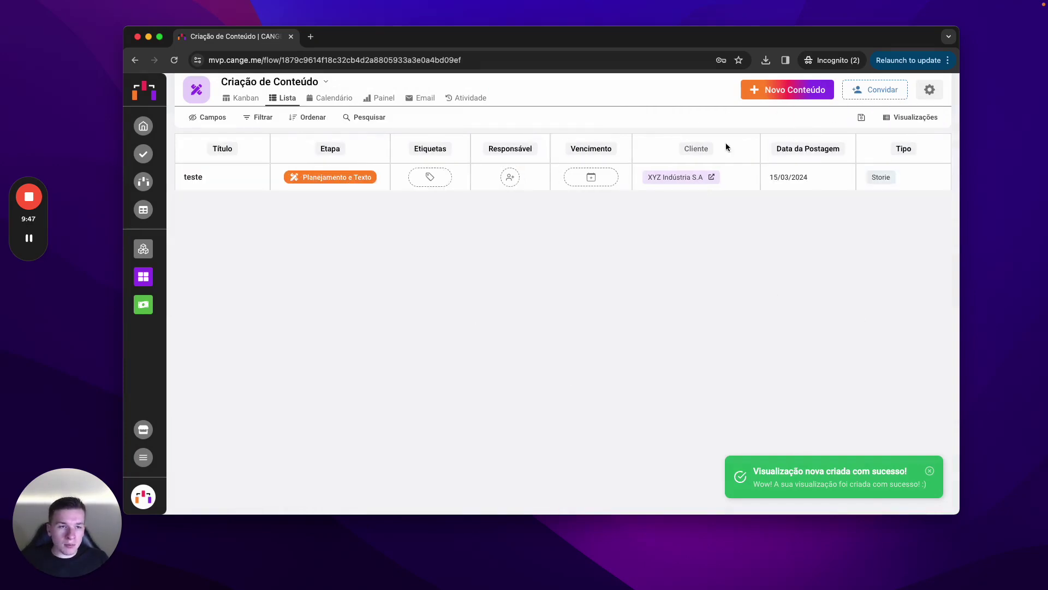
left_click(913, 117)
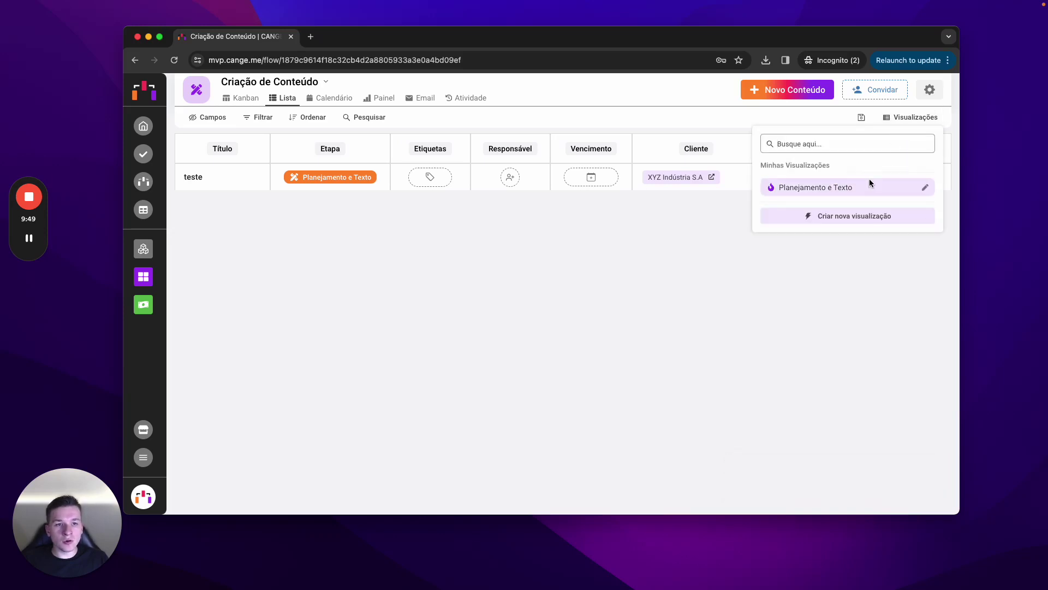
left_click(866, 185)
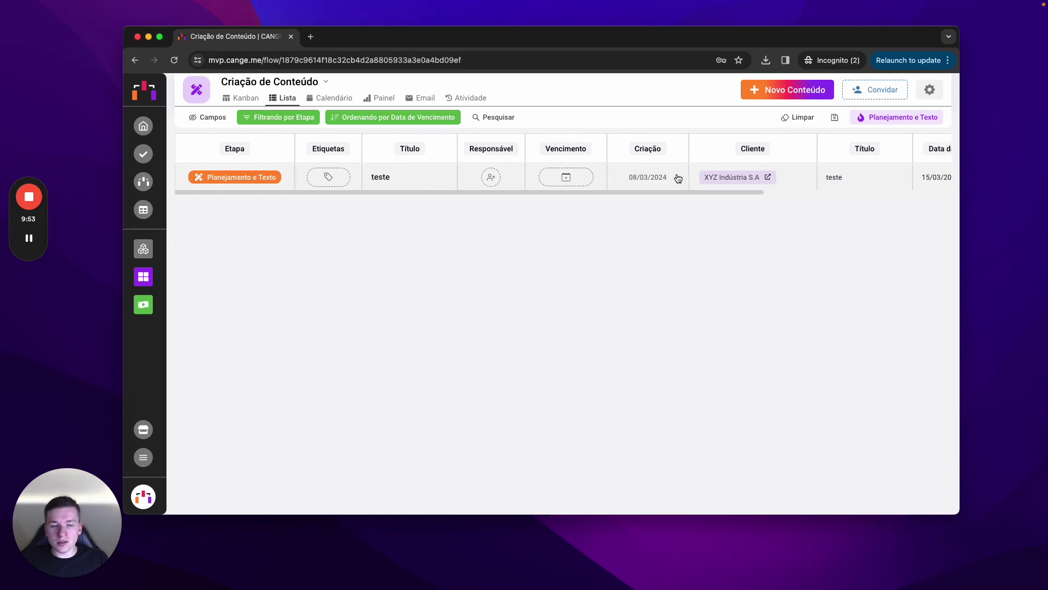
left_click(796, 116)
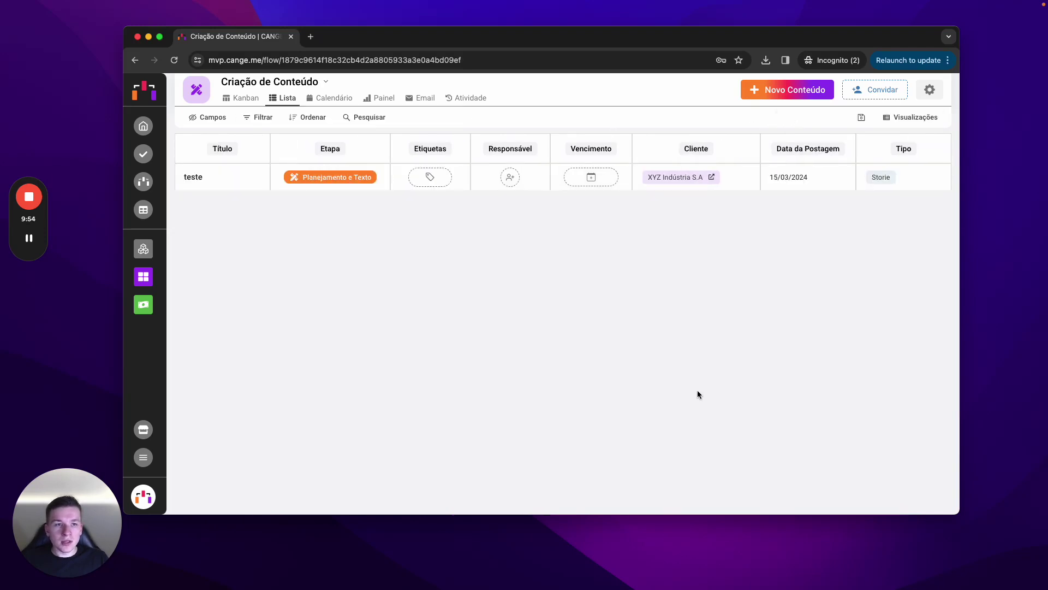
Look at the list of saved views and the list's search field
left_click(916, 118)
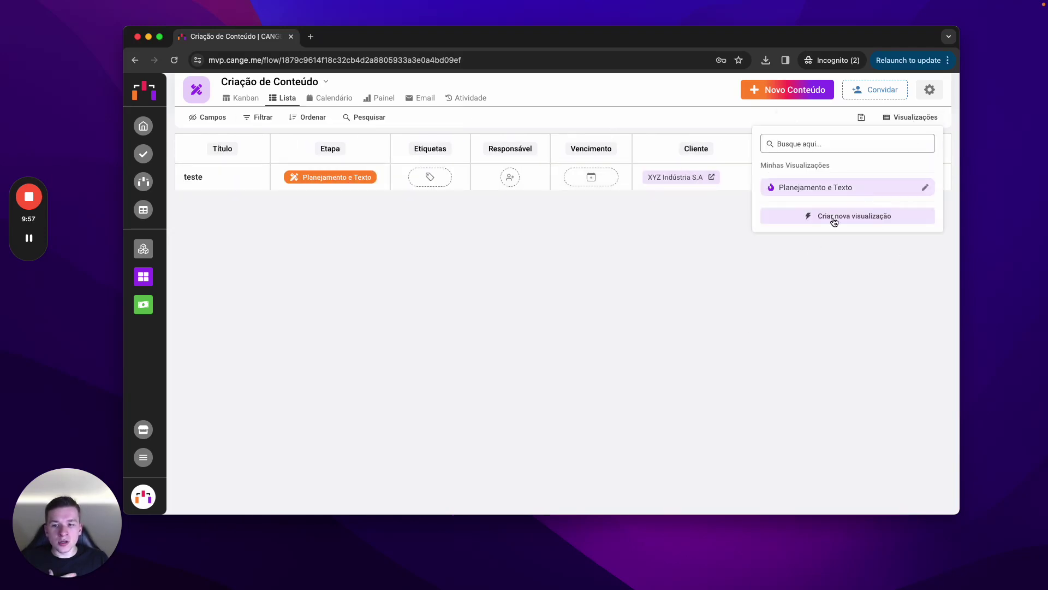
left_click(757, 314)
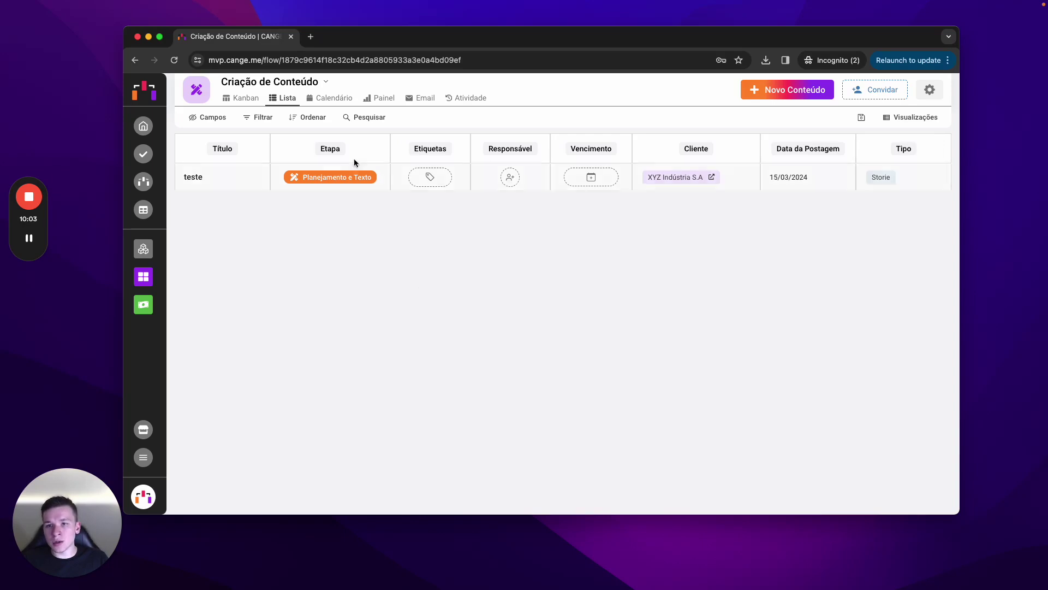
left_click(367, 117)
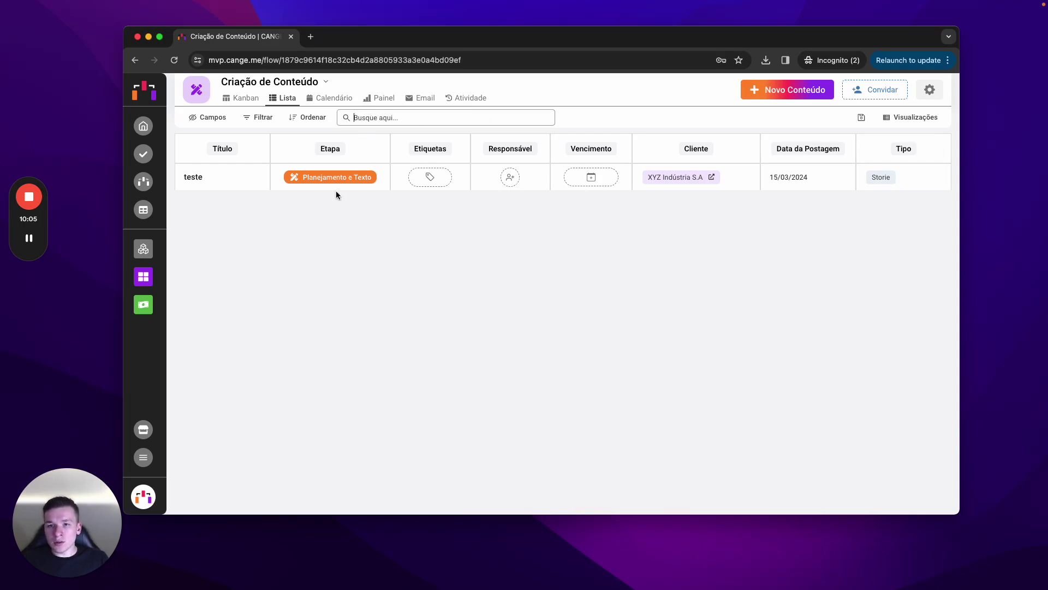
left_click(371, 290)
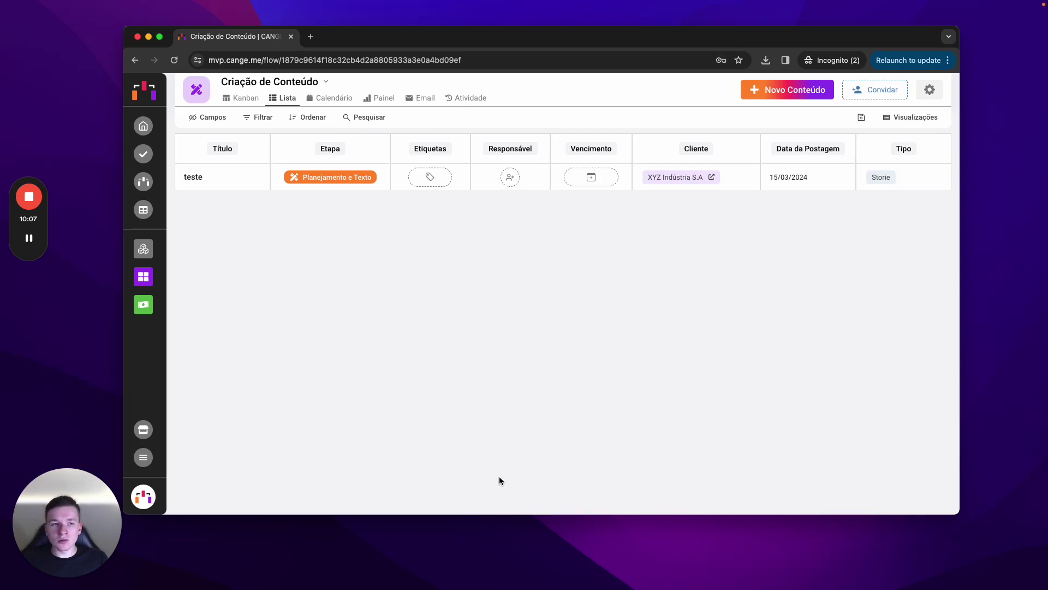
Open the teste card and look through its Formulário Inicial answers
left_click(271, 185)
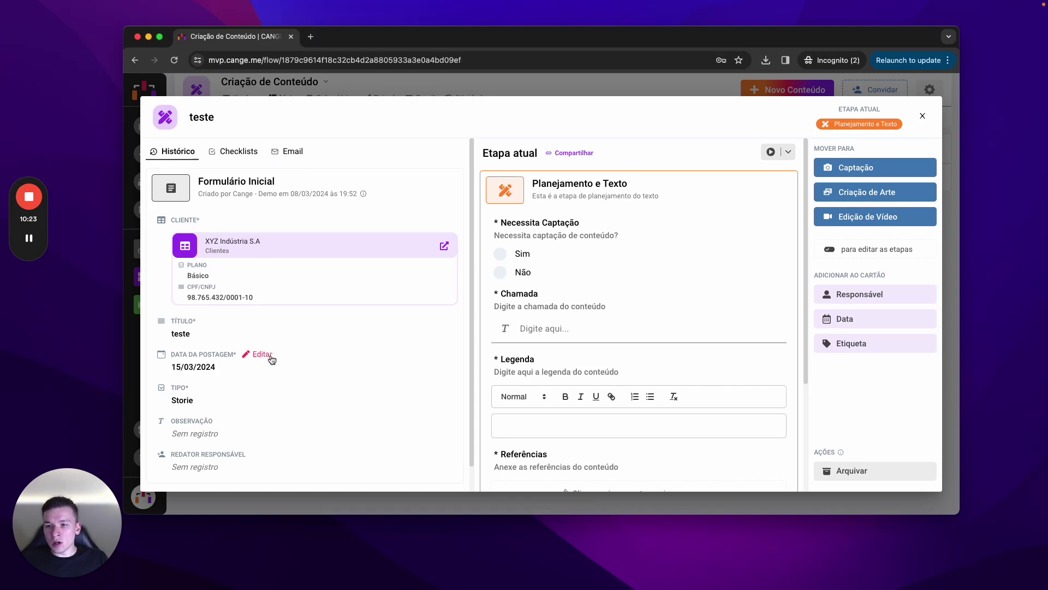
scroll(329, 365, "down", 2)
scroll(294, 327, "up", 2)
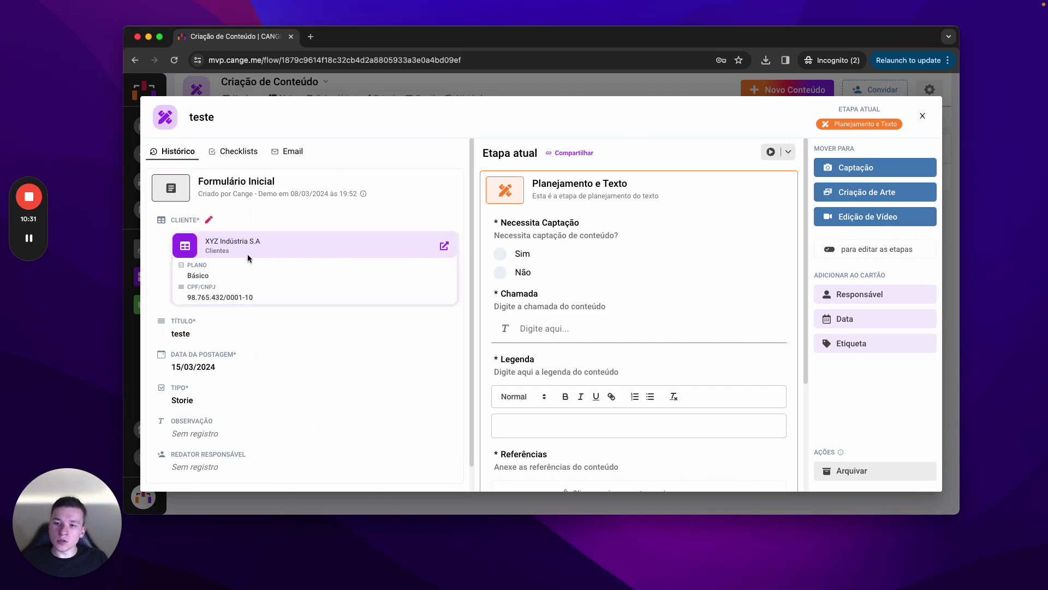
left_click_drag(224, 180, 334, 187)
left_click(335, 187)
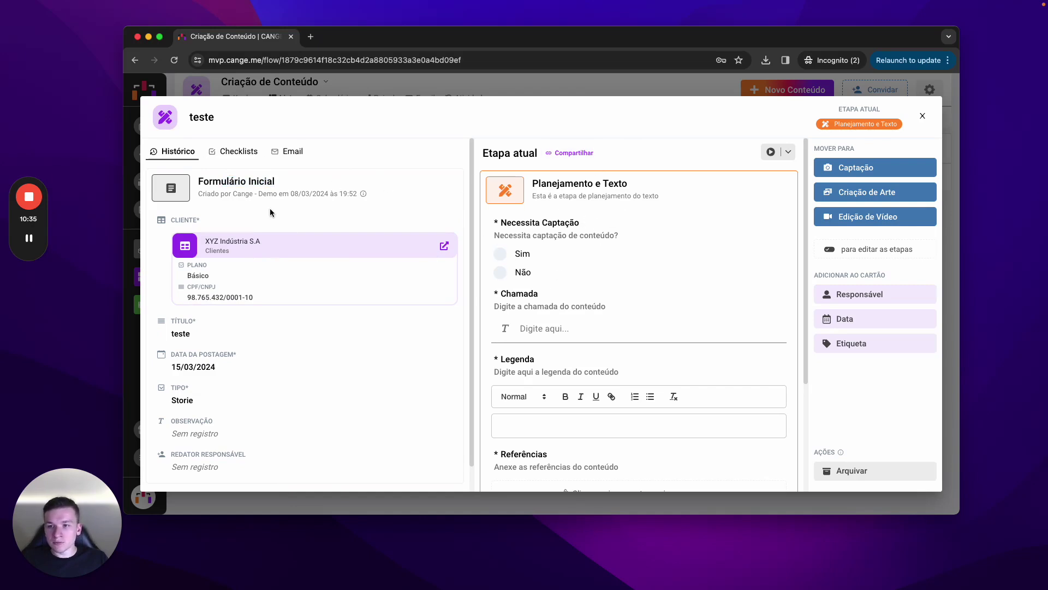
scroll(218, 443, "down", 1)
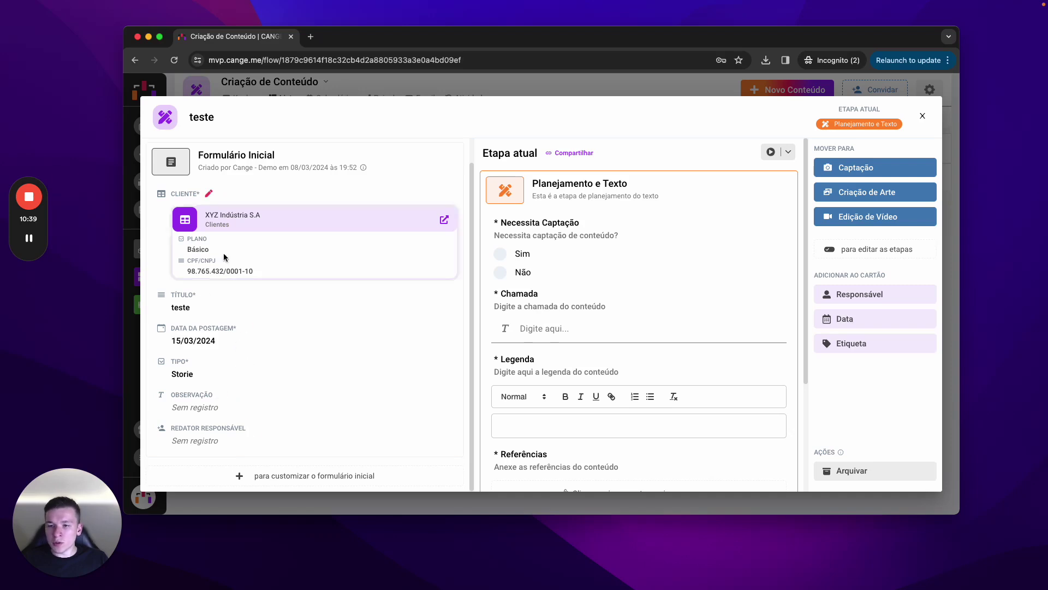
scroll(231, 383, "up", 1)
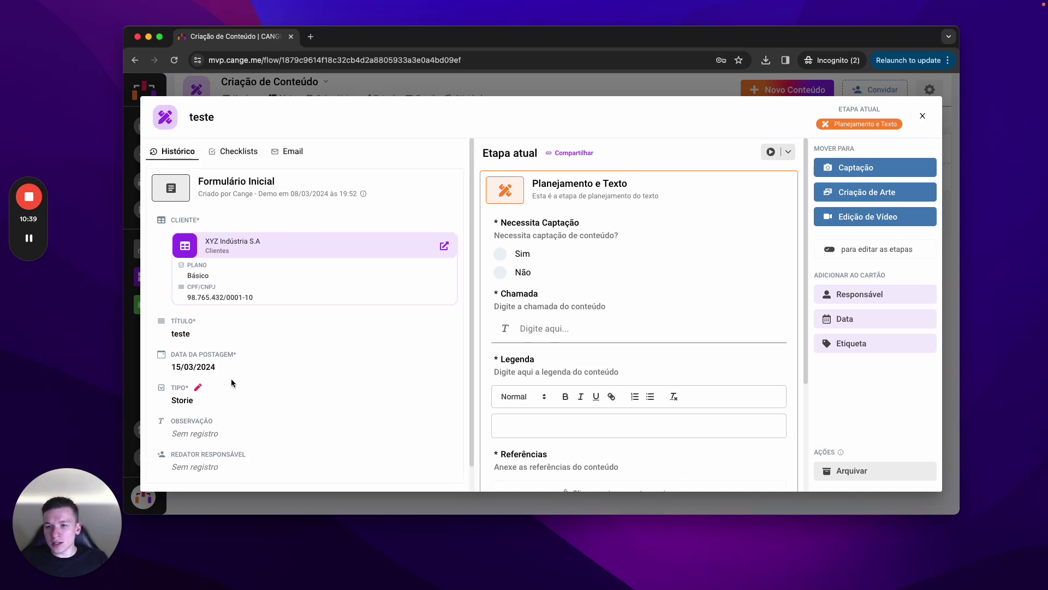
Look at the card's Checklists and Email sections and return to Histórico
left_click(235, 152)
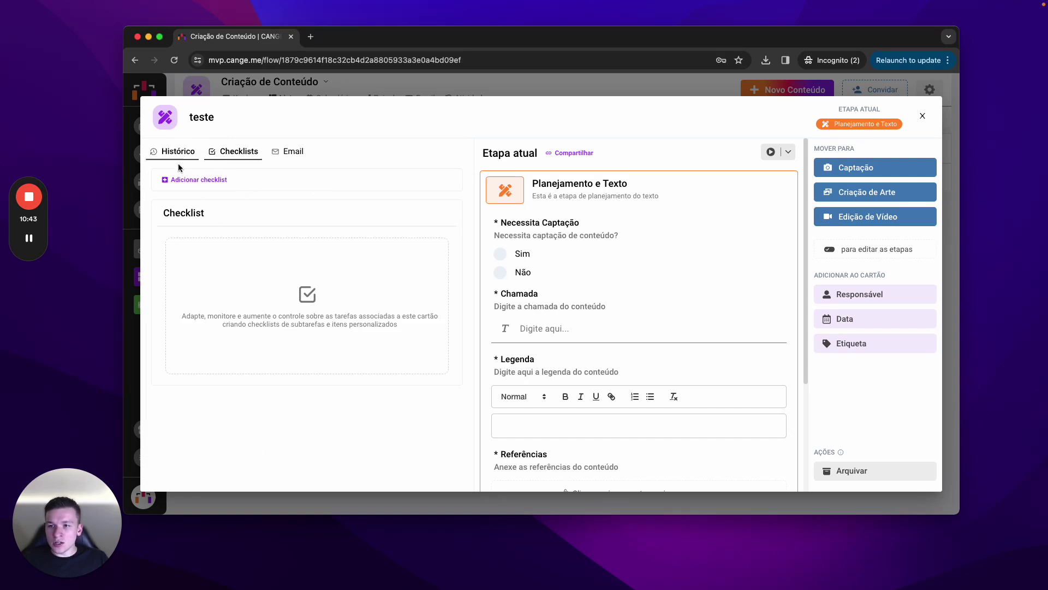
left_click(281, 153)
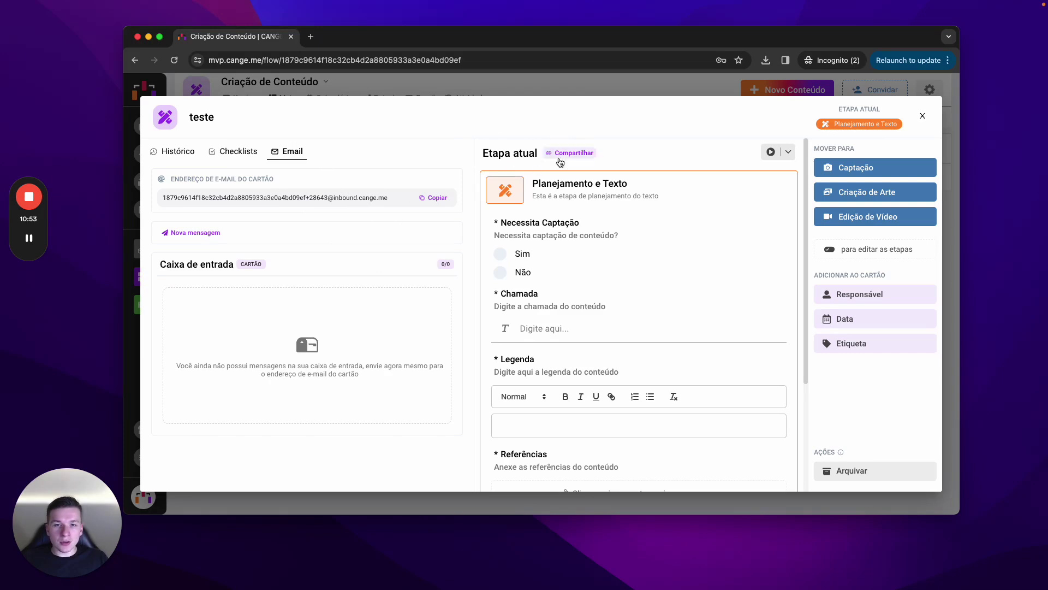
left_click(169, 149)
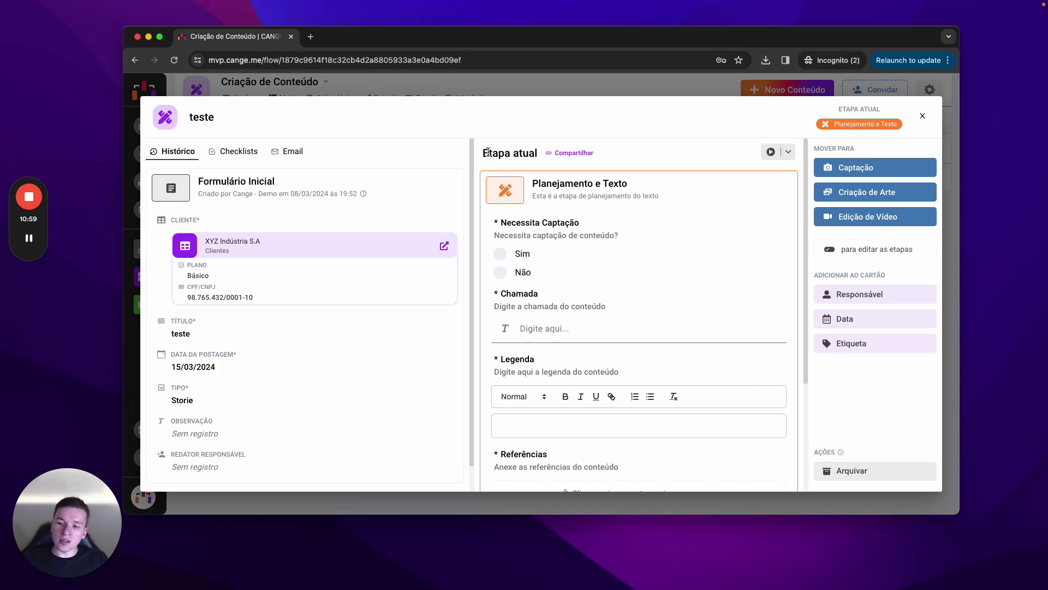
Examine the Etapa atual section of the card and the Planejamento e Texto form fields, from Necessita Captação to Referências
left_click_drag(481, 154, 519, 143)
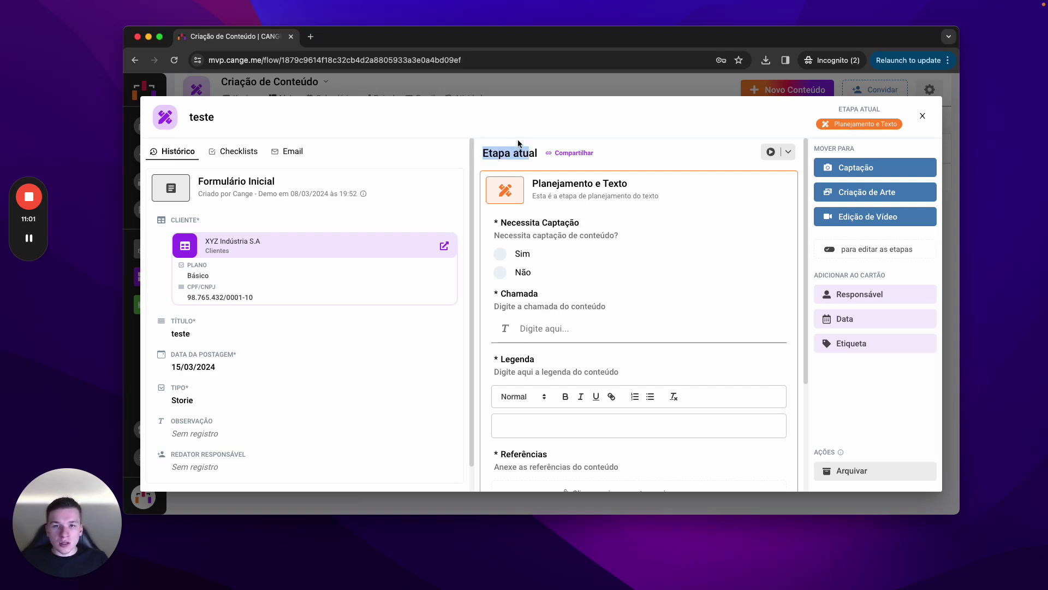
left_click(789, 153)
left_click(789, 153)
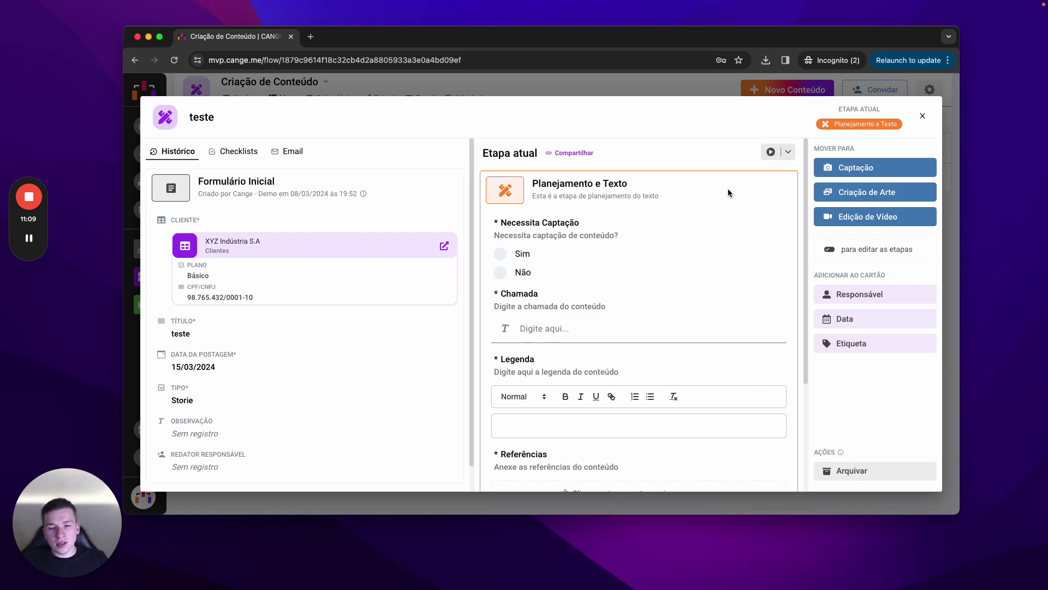
scroll(732, 260, "down", 3)
scroll(723, 271, "up", 3)
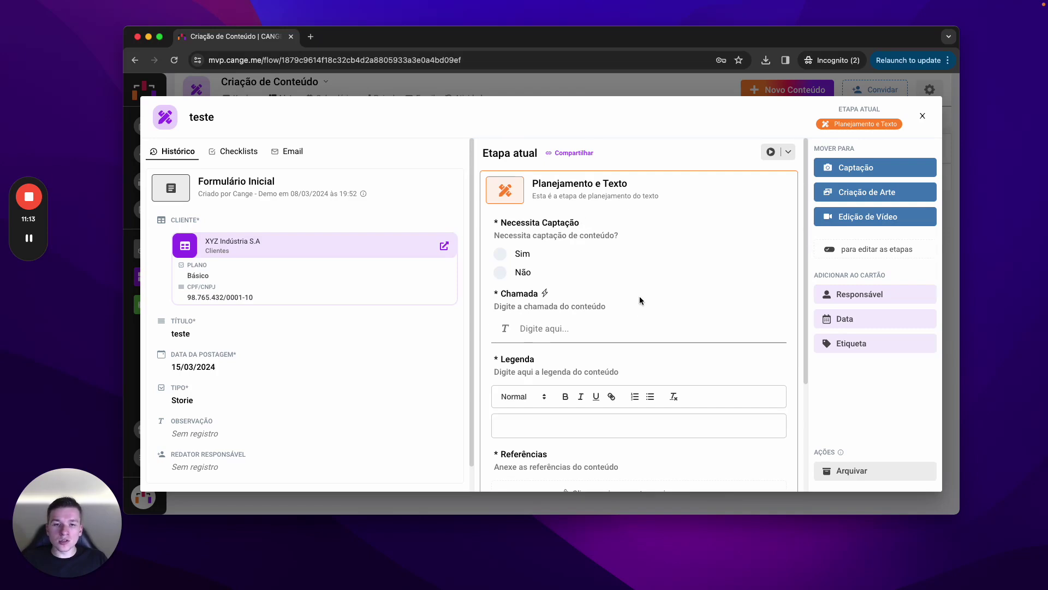
scroll(640, 296, "down", 1)
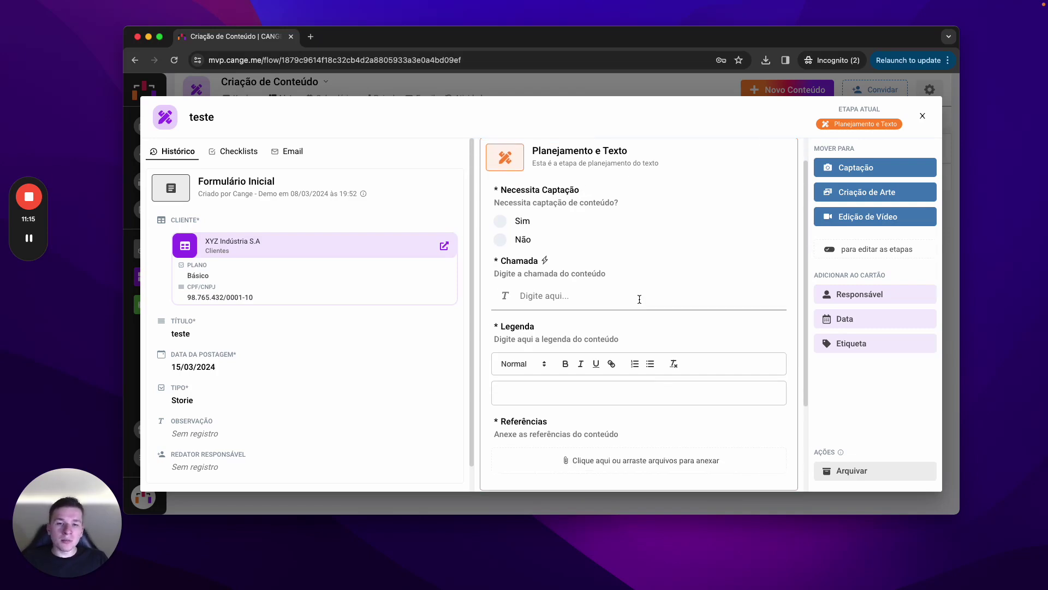
scroll(640, 300, "down", 2)
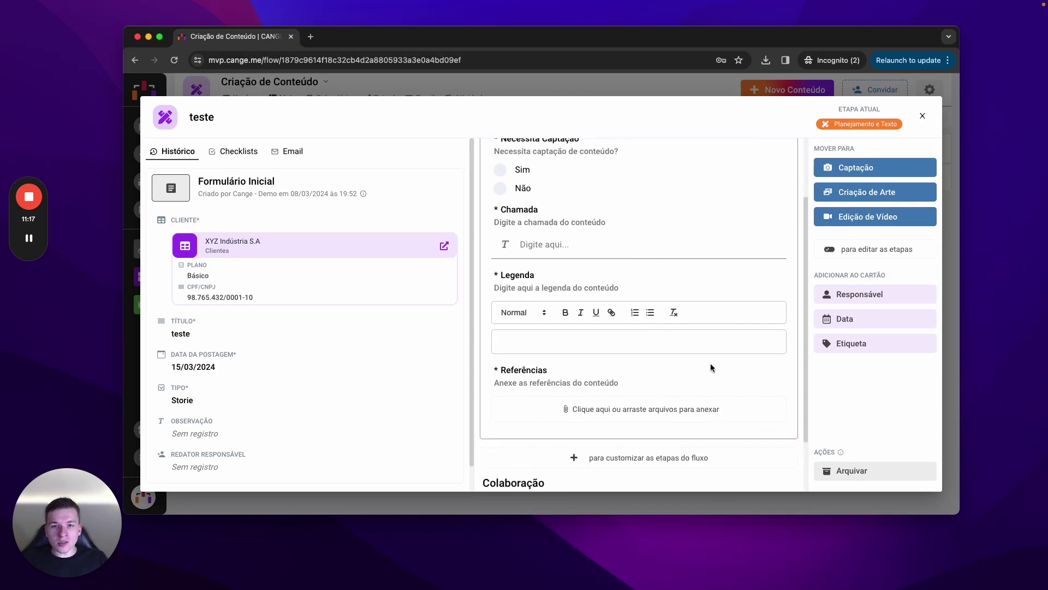
scroll(624, 254, "up", 3)
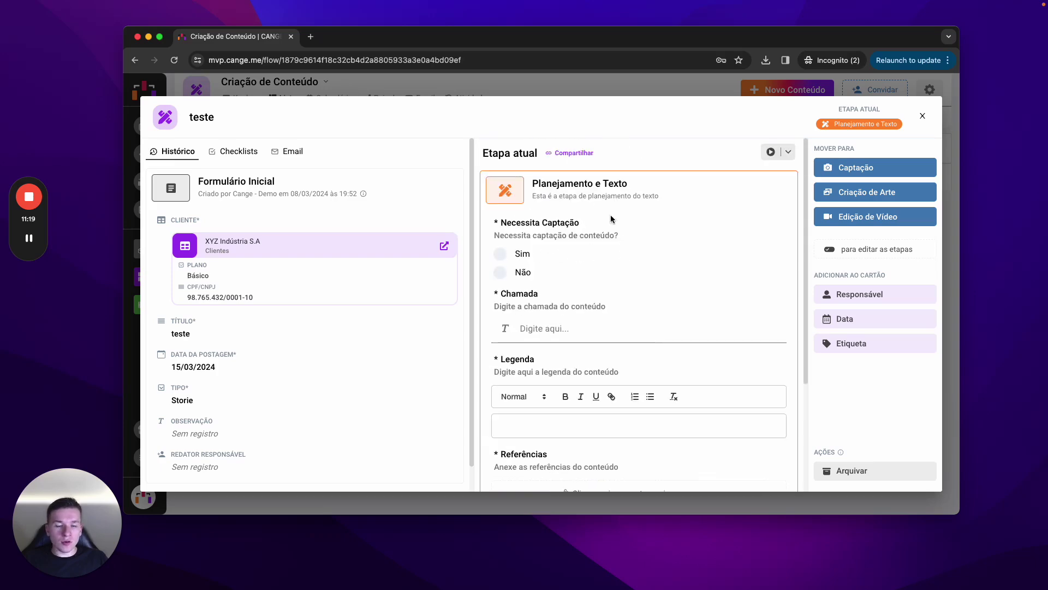
Try to move the teste card to Captação with the stage form empty and check which fields are required
left_click(917, 167)
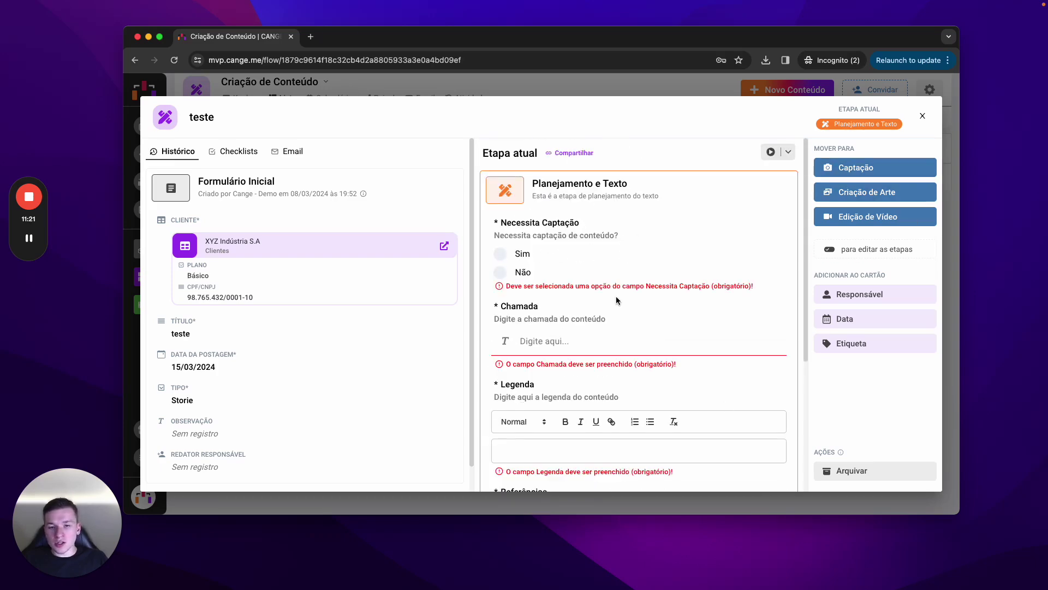
scroll(666, 306, "down", 5)
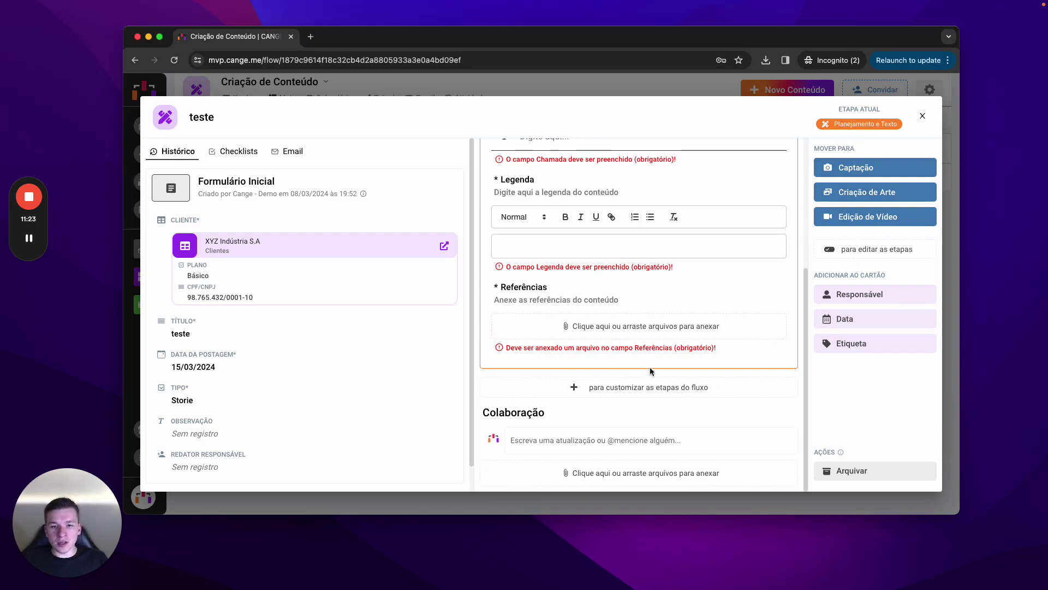
Check which users can be mentioned in the card's Colaboração comment field, leaving the comment empty
left_click(627, 446)
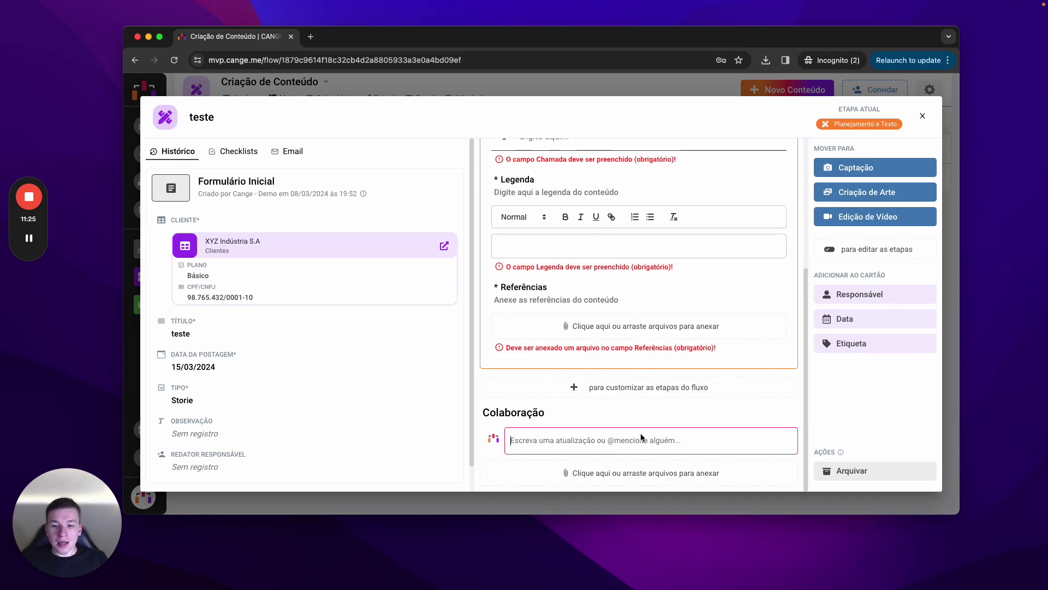
type("@")
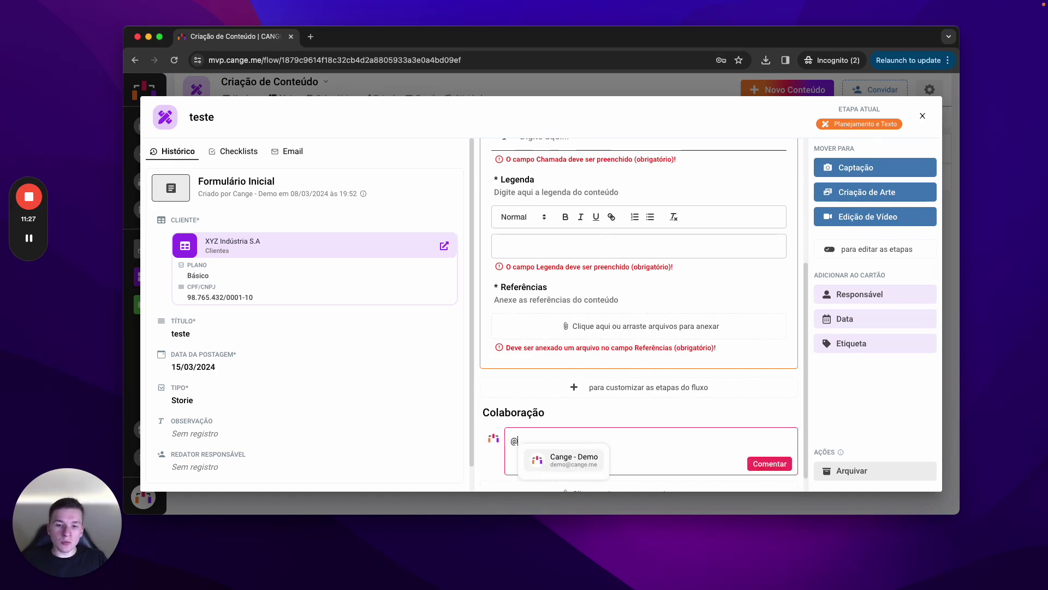
key("BackSpace")
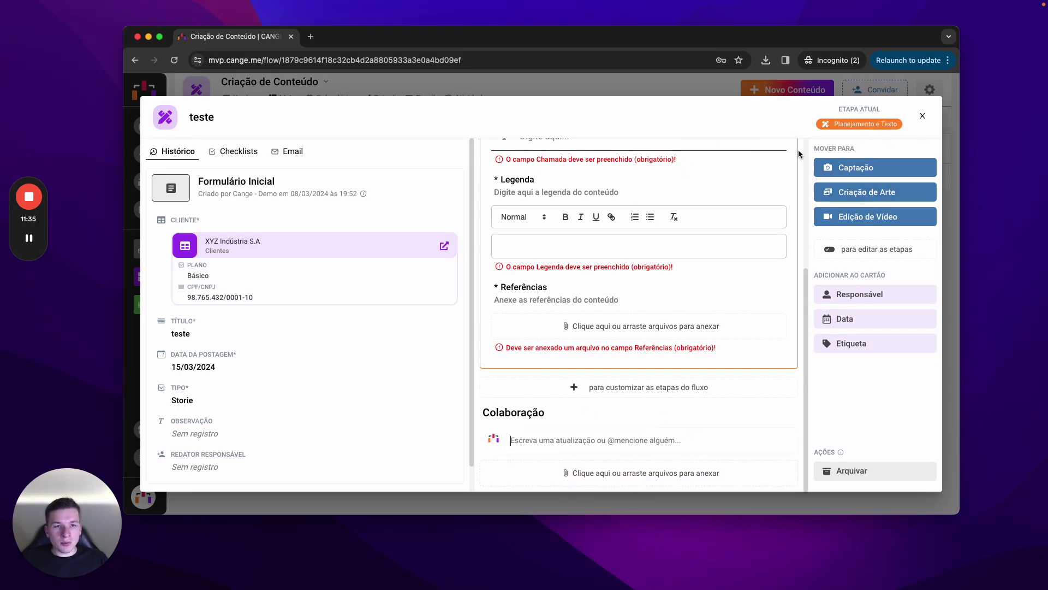
Configure the stages reachable from Planejamento e Texto, blocking Criação de Arte and Edição de Vídeo, and save
left_click_drag(826, 148, 881, 149)
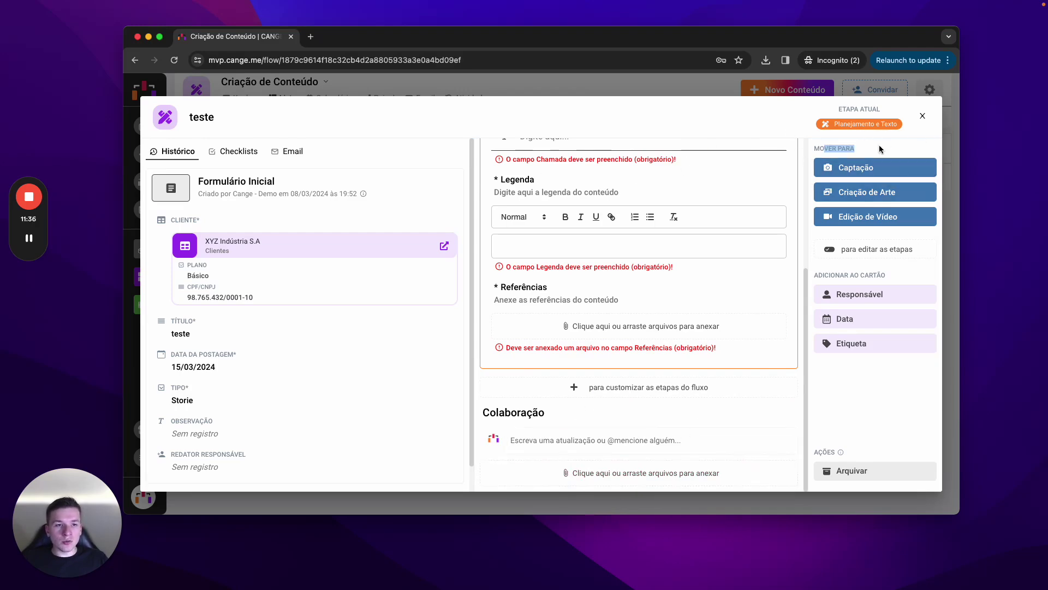
left_click(879, 249)
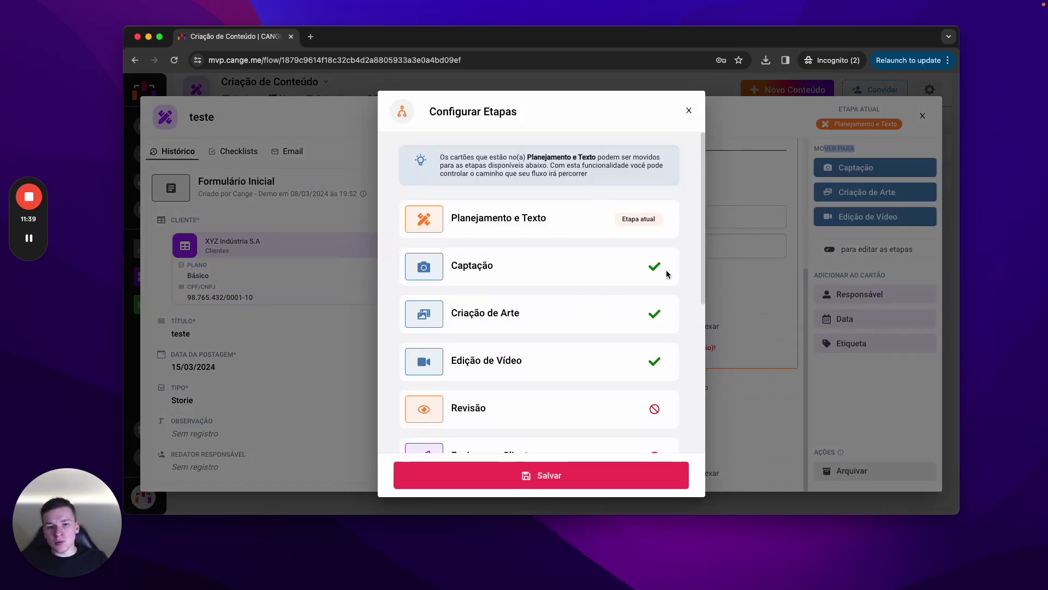
scroll(622, 378, "down", 2)
scroll(622, 378, "down", 3)
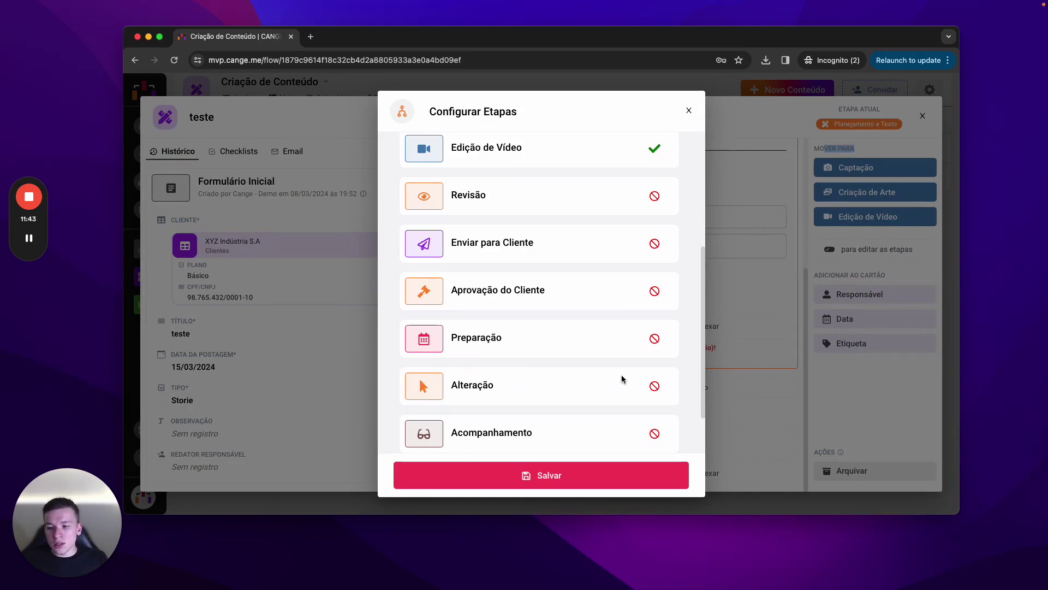
scroll(627, 327, "up", 5)
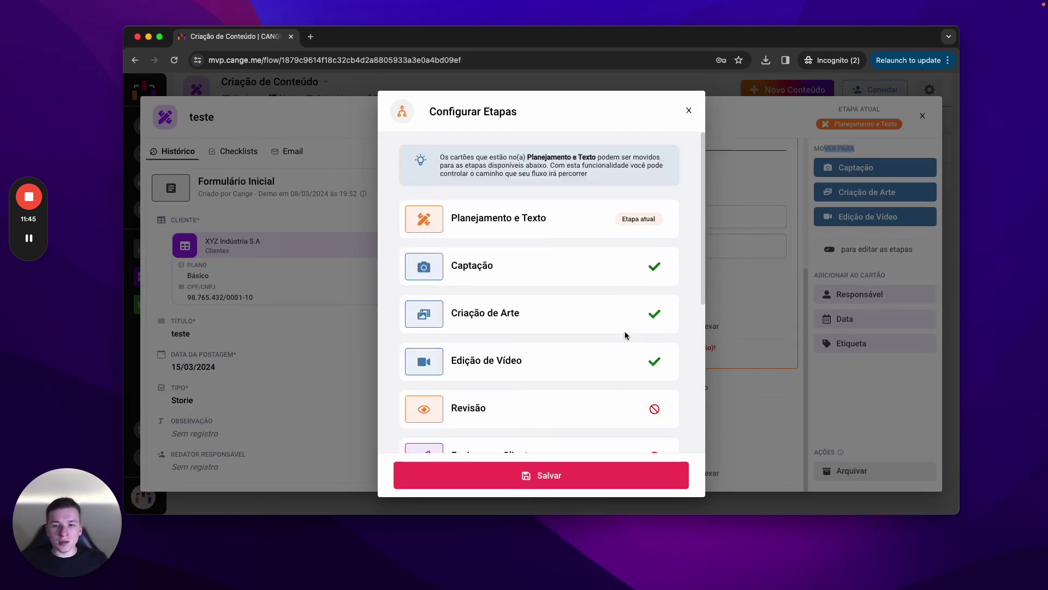
scroll(603, 356, "down", 1)
scroll(595, 402, "up", 1)
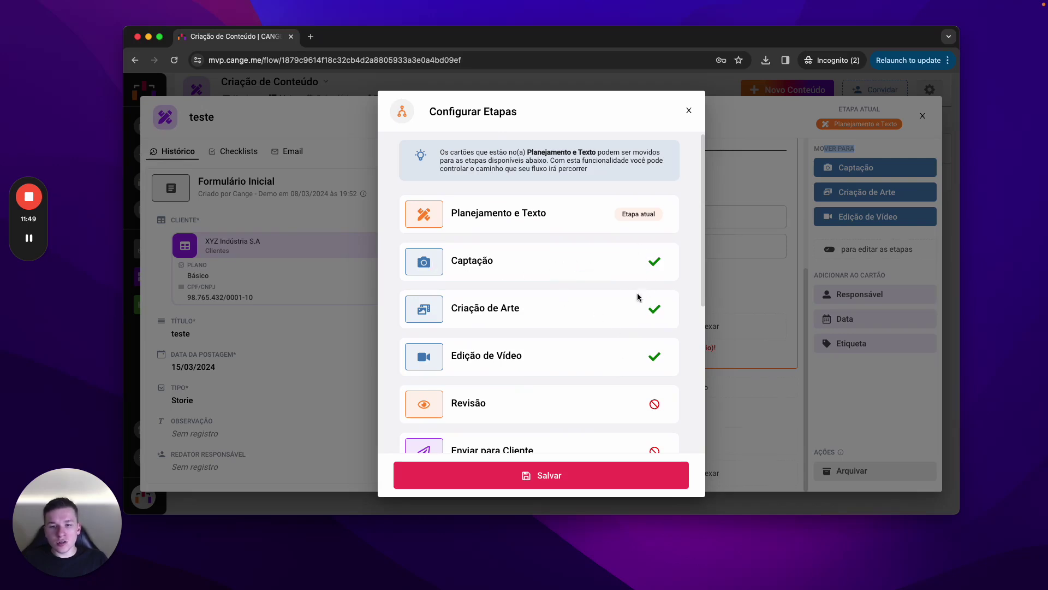
left_click(455, 211)
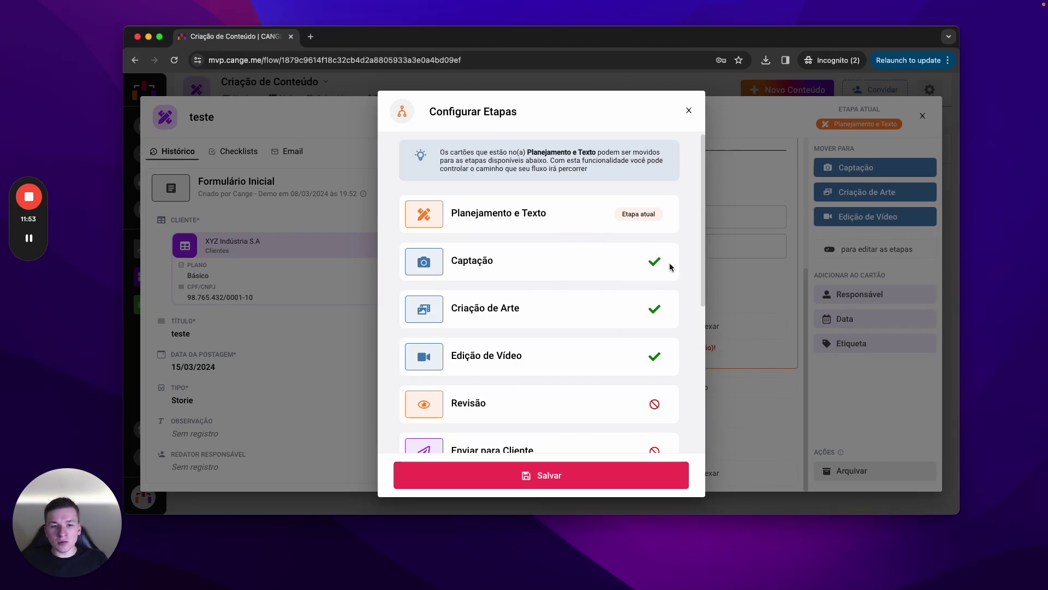
left_click(654, 309)
left_click(654, 357)
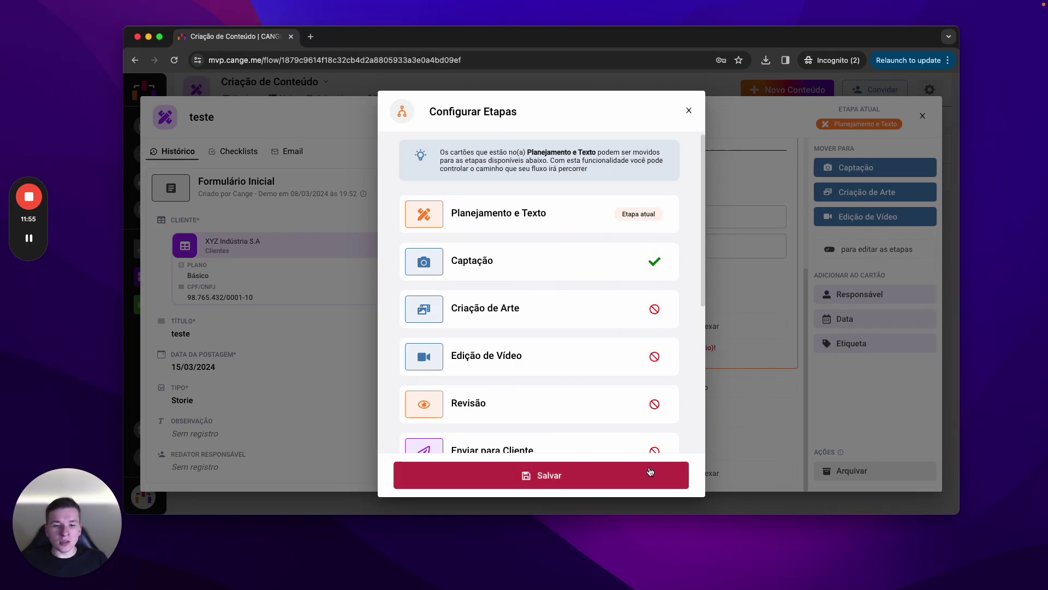
left_click(654, 473)
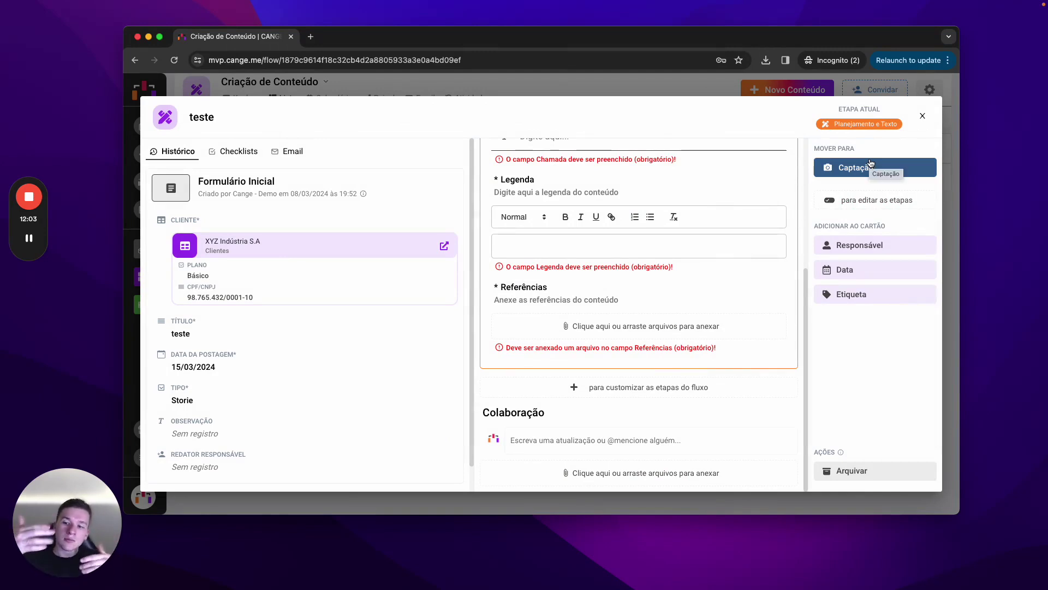
Assign Cange - Demo as the card's Responsável and set its due date to 14/03/2024
left_click(843, 244)
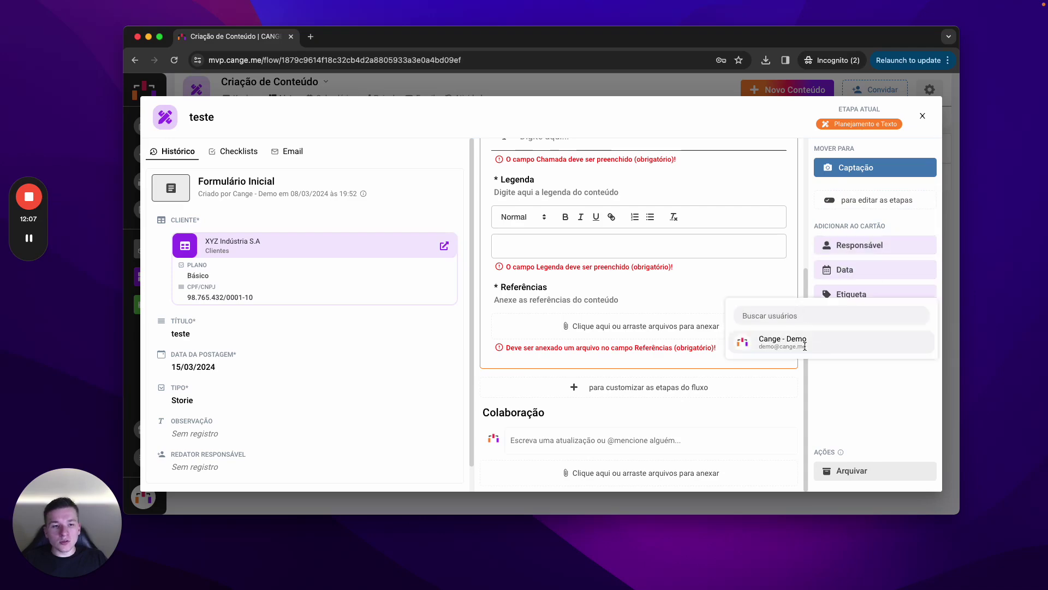
left_click(778, 341)
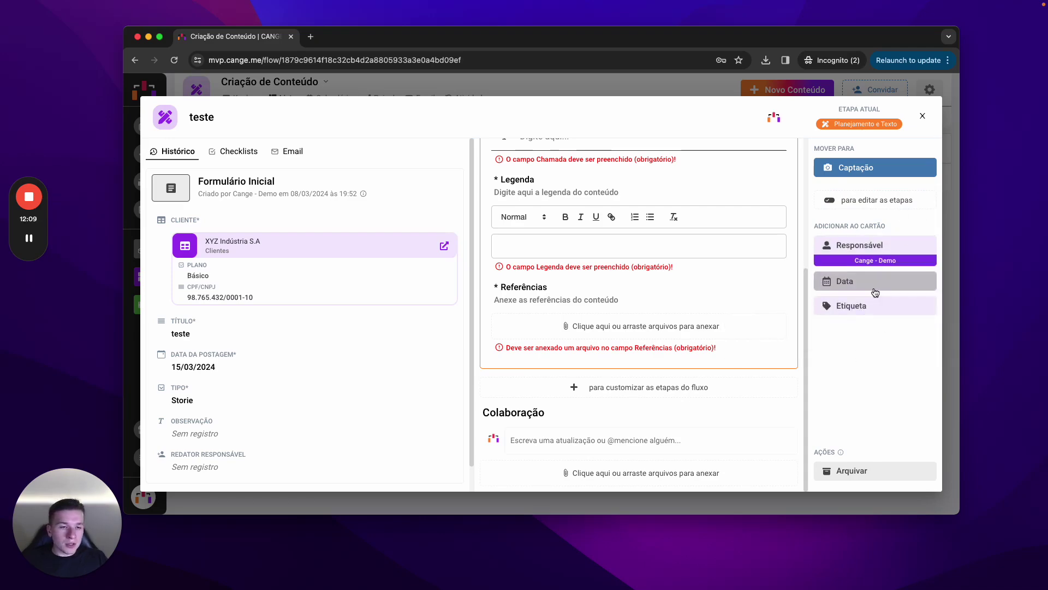
left_click(875, 293)
left_click(559, 320)
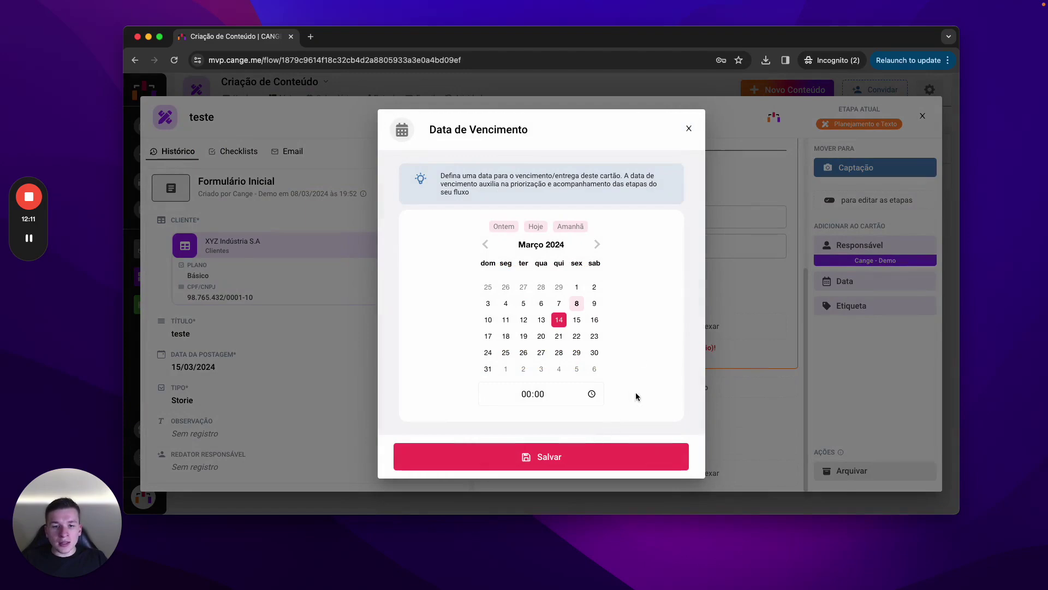
left_click(584, 456)
Name the red label Urgente, save it and apply it to the teste card
left_click(876, 318)
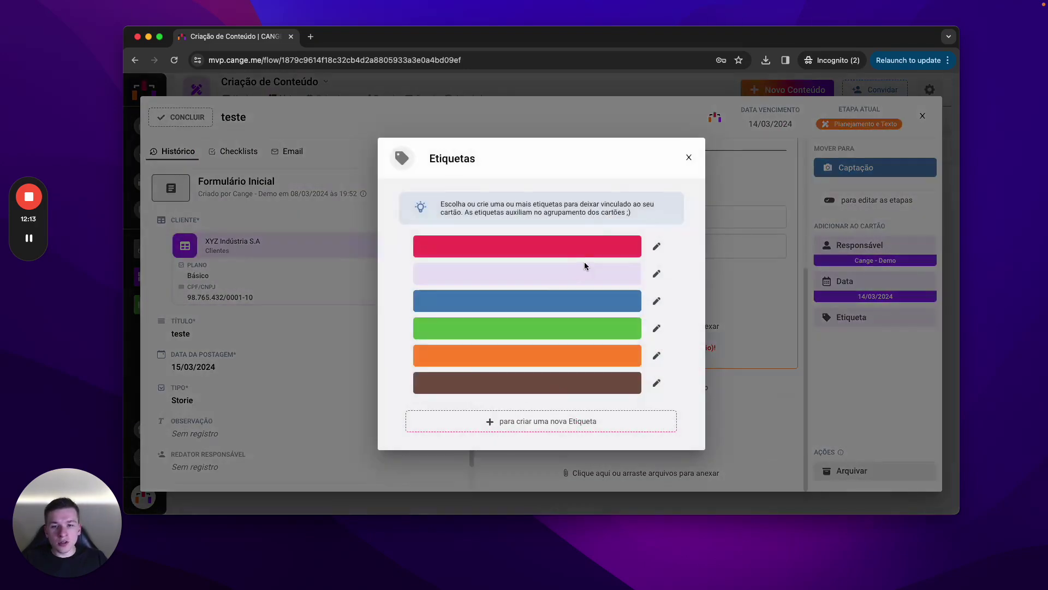
left_click(657, 249)
left_click(500, 273)
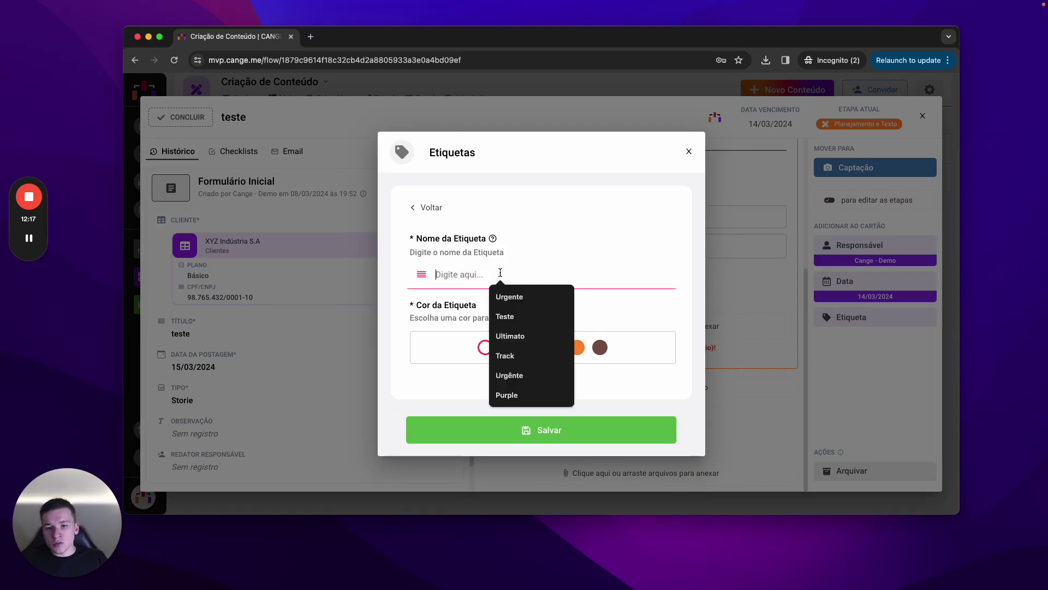
type("U")
key("Down")
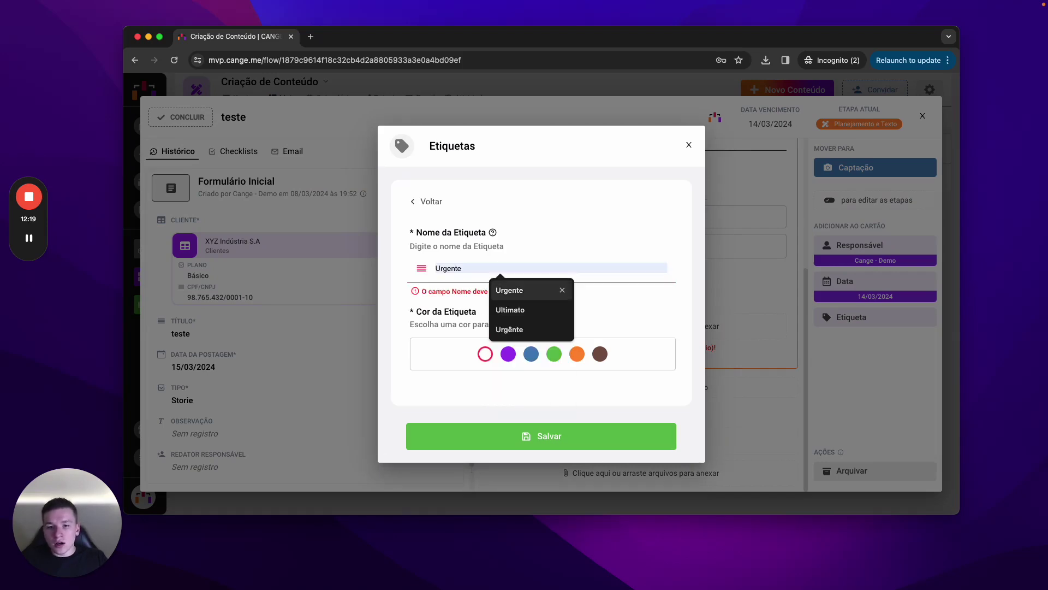
key("Return")
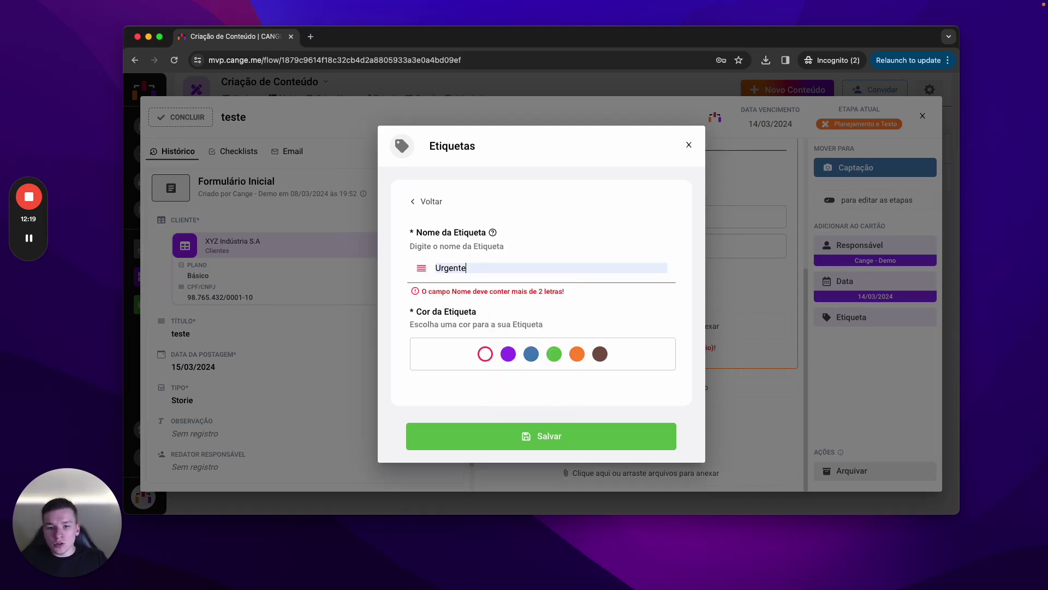
left_click(559, 439)
left_click(510, 252)
key("Escape")
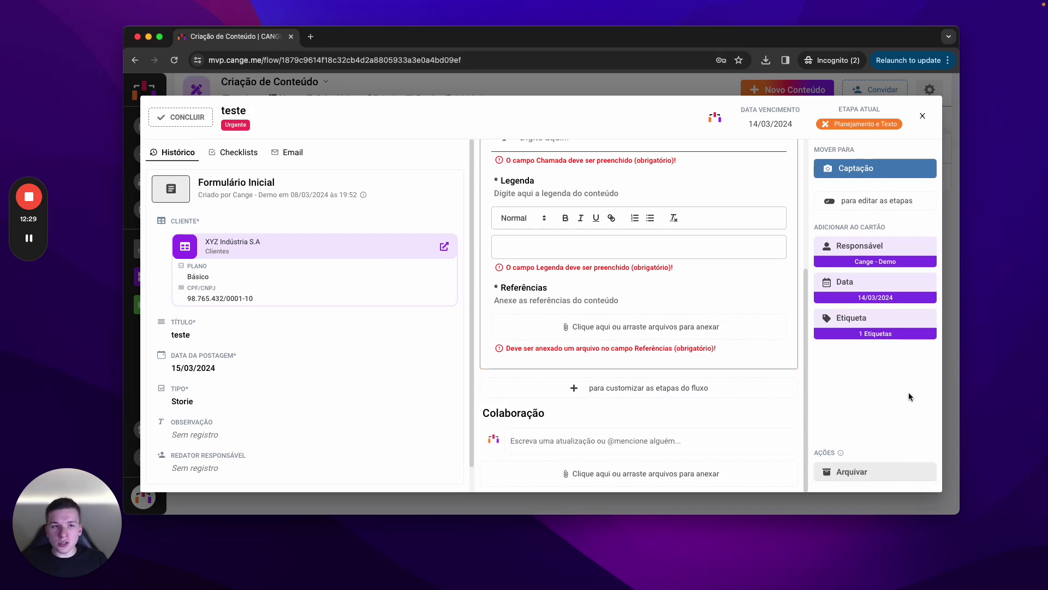
Close the teste card and view the flow as a calendar and as a Kanban board
key("Escape")
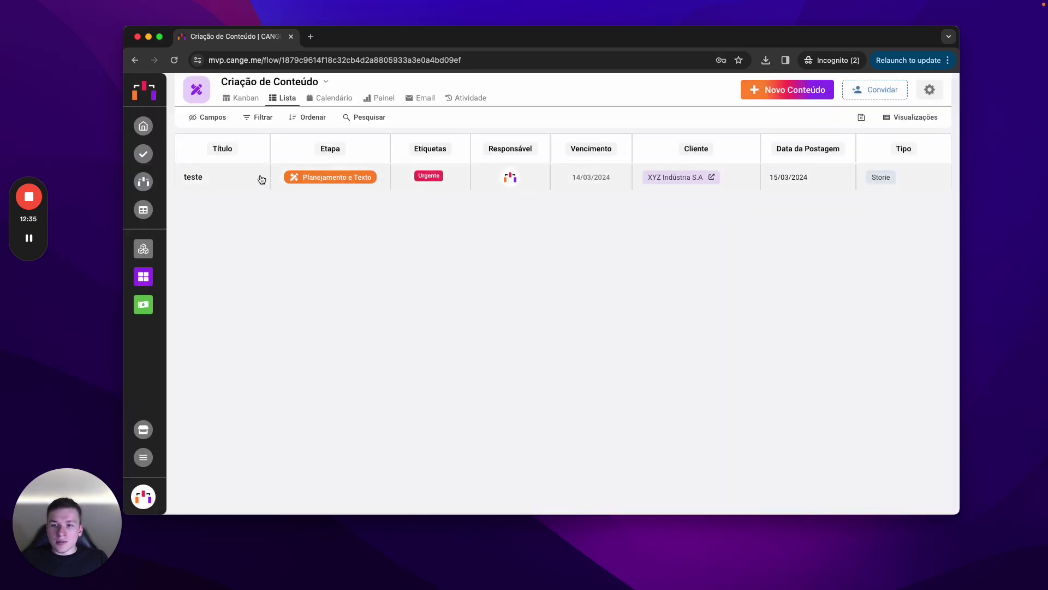
left_click(324, 101)
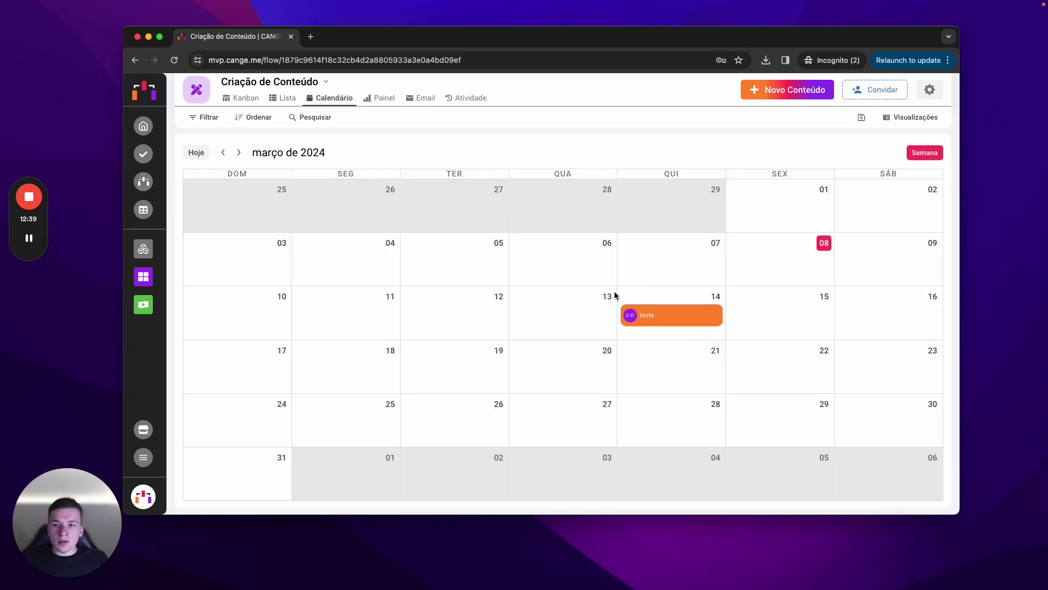
left_click(239, 99)
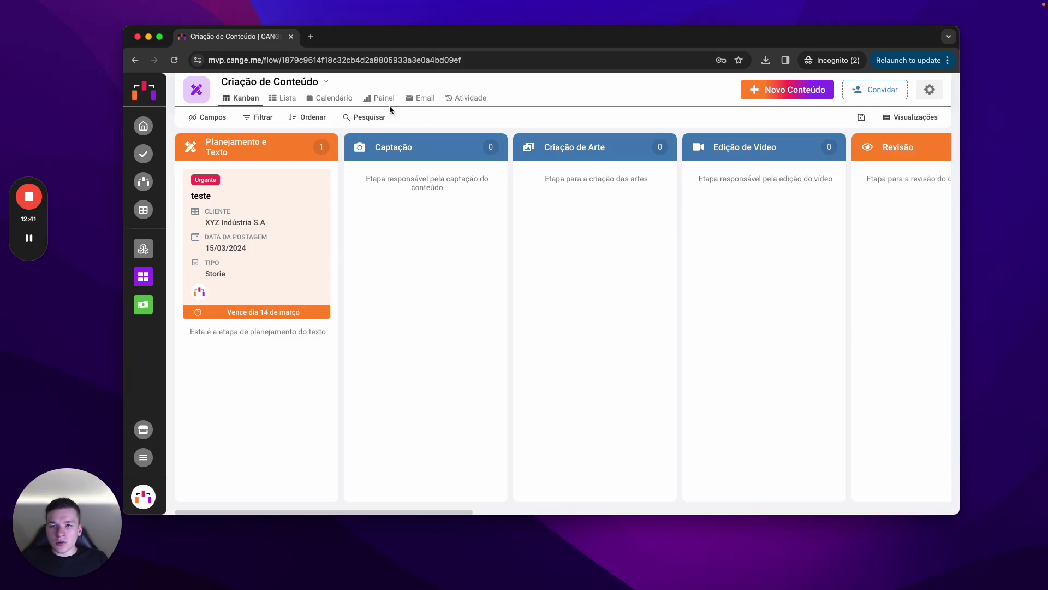
Add an Indicador element that counts cards to the flow's Painel and make it taller
left_click(393, 99)
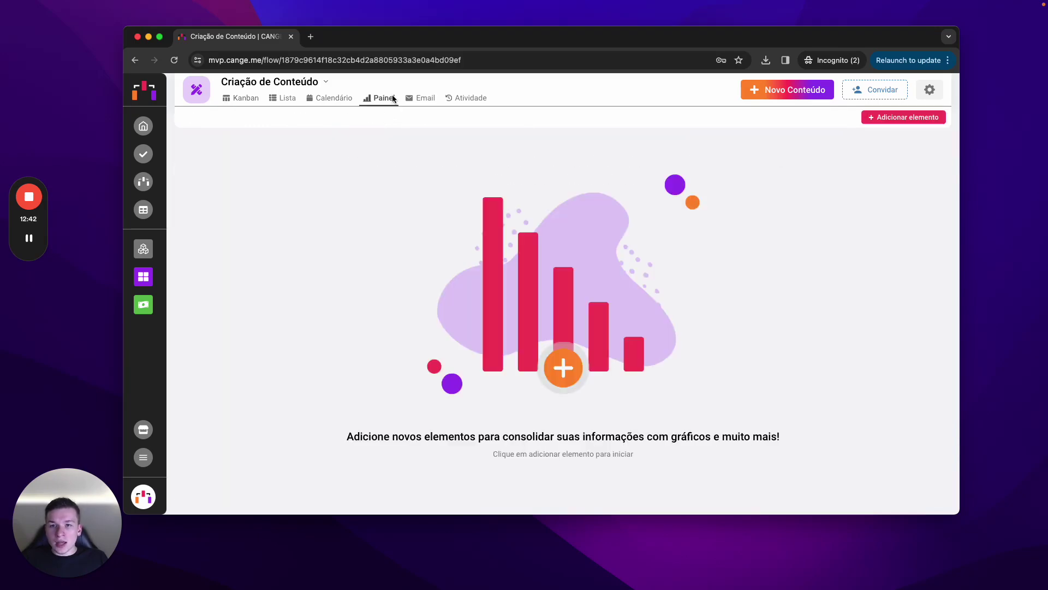
left_click(923, 118)
left_click(503, 197)
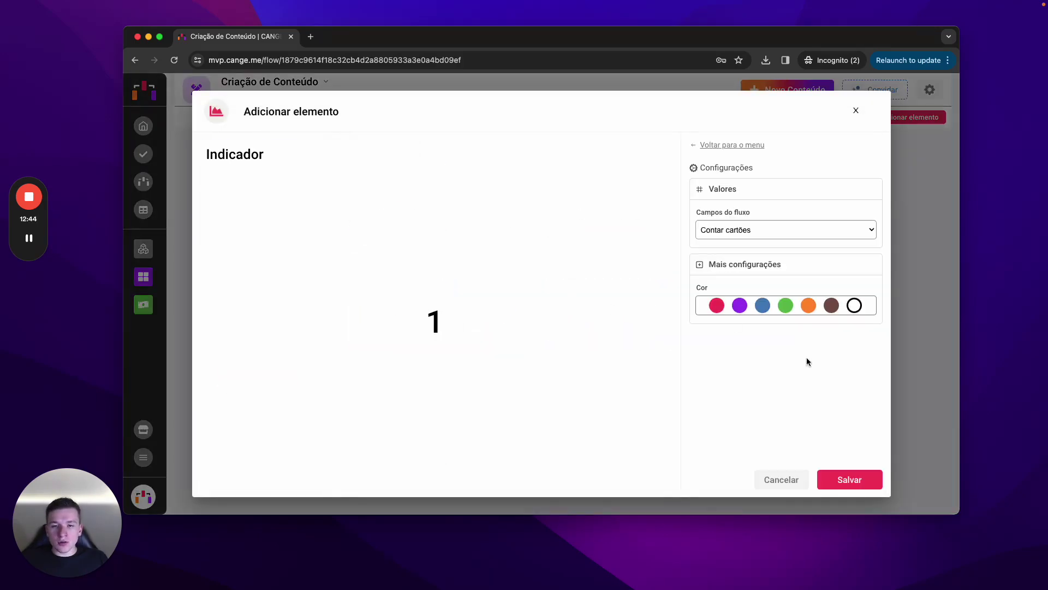
left_click(848, 477)
left_click_drag(359, 217, 359, 299)
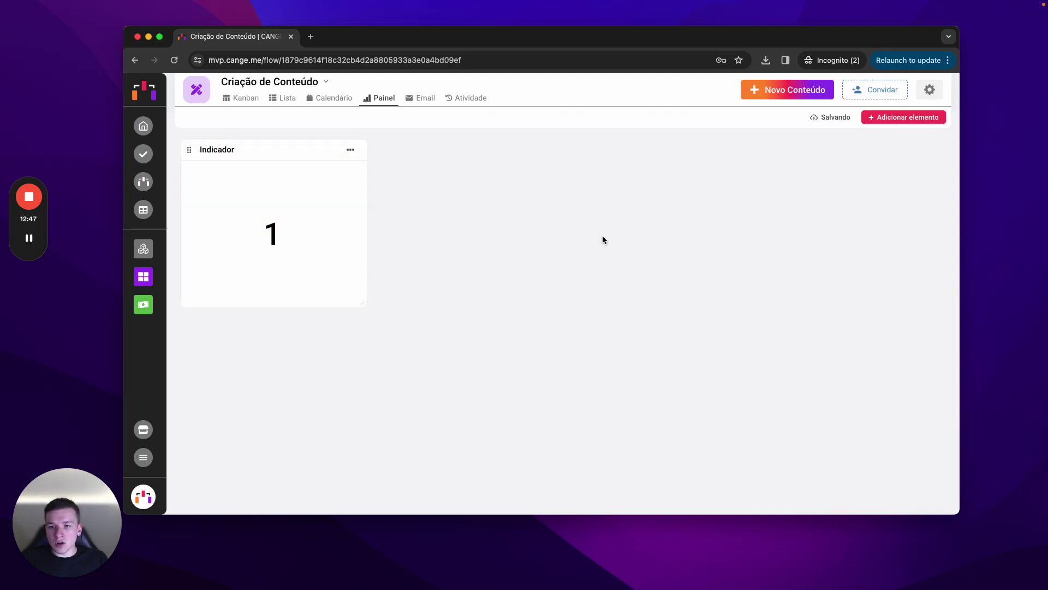
Add a column chart counting cards by Etapas, place it beside the Indicador and widen it to fill the row
left_click(908, 117)
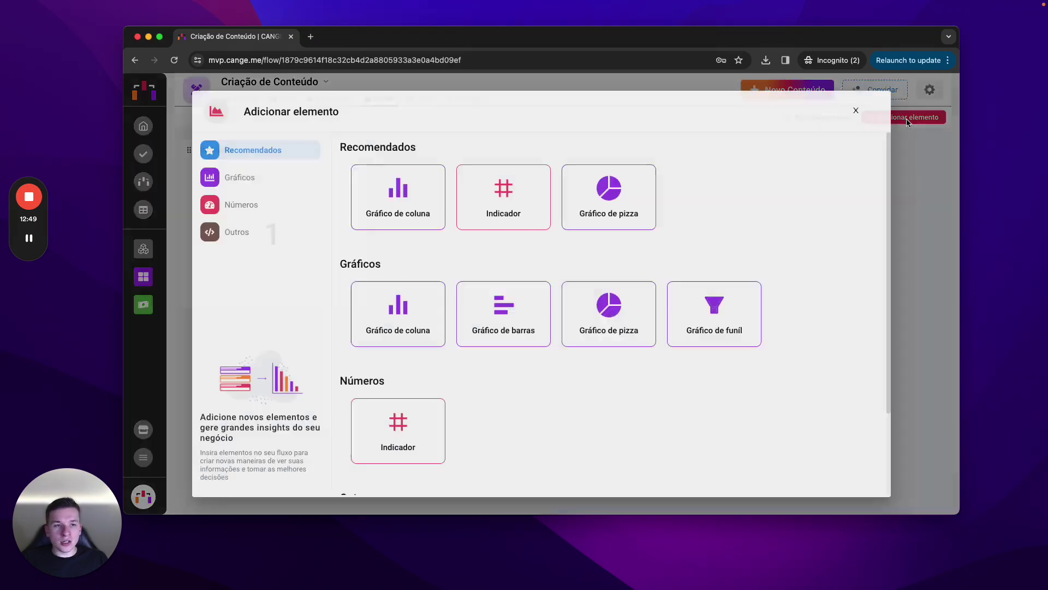
left_click(399, 198)
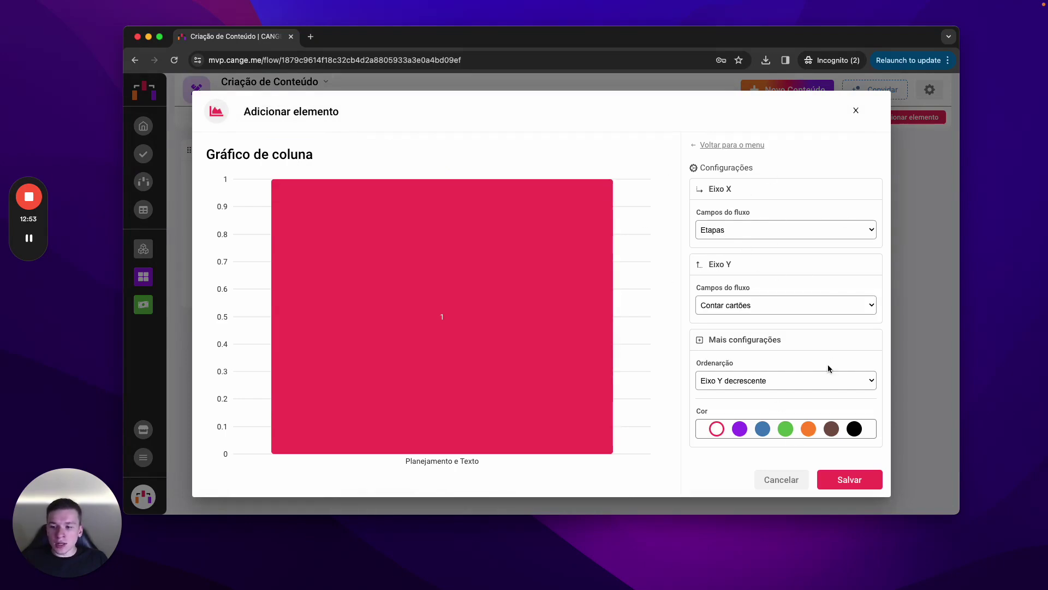
left_click(855, 480)
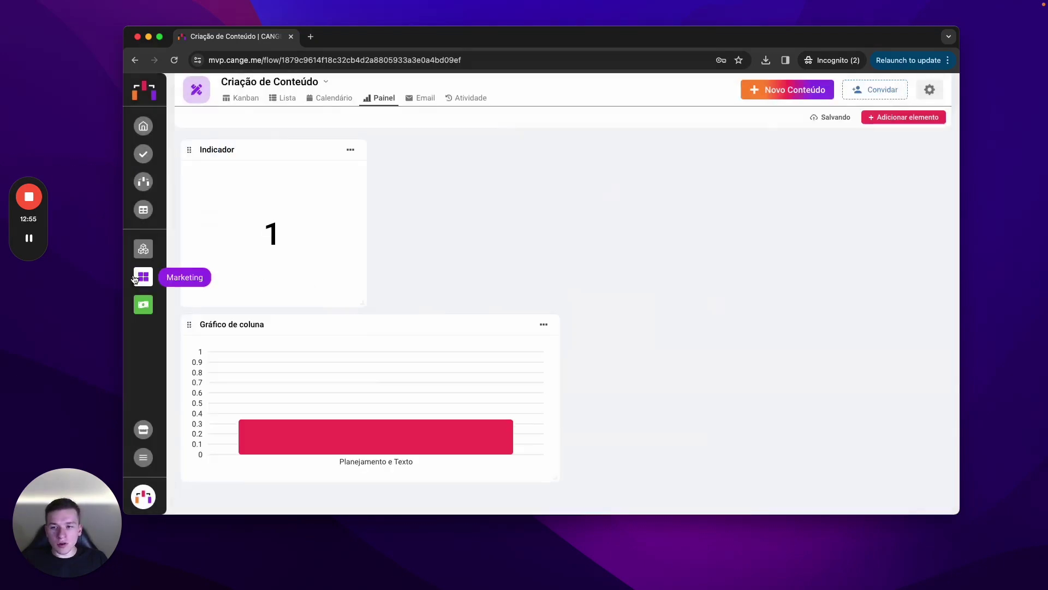
left_click_drag(189, 327, 403, 177)
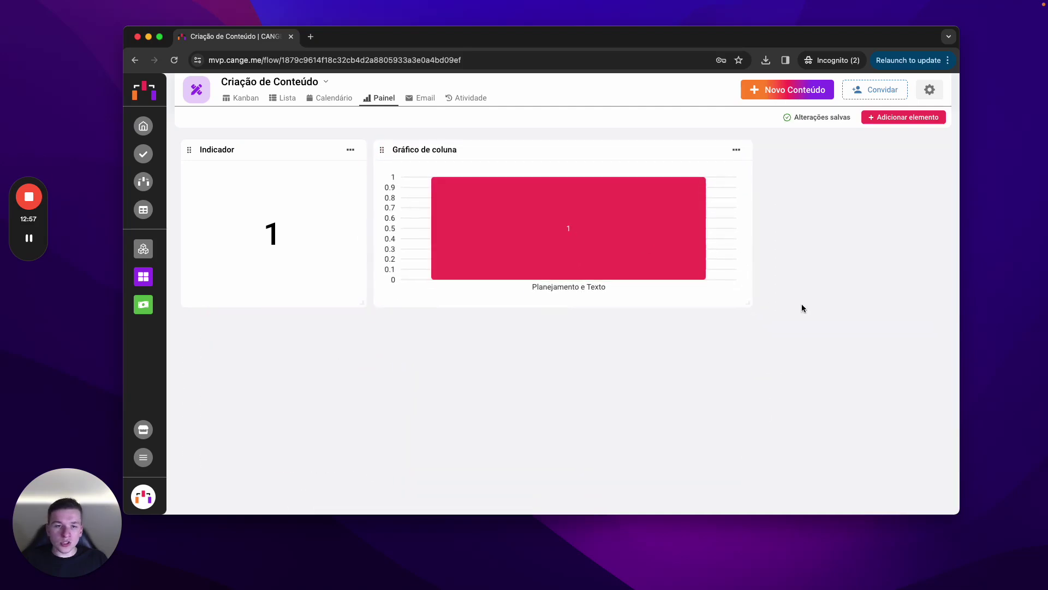
left_click_drag(747, 302, 936, 280)
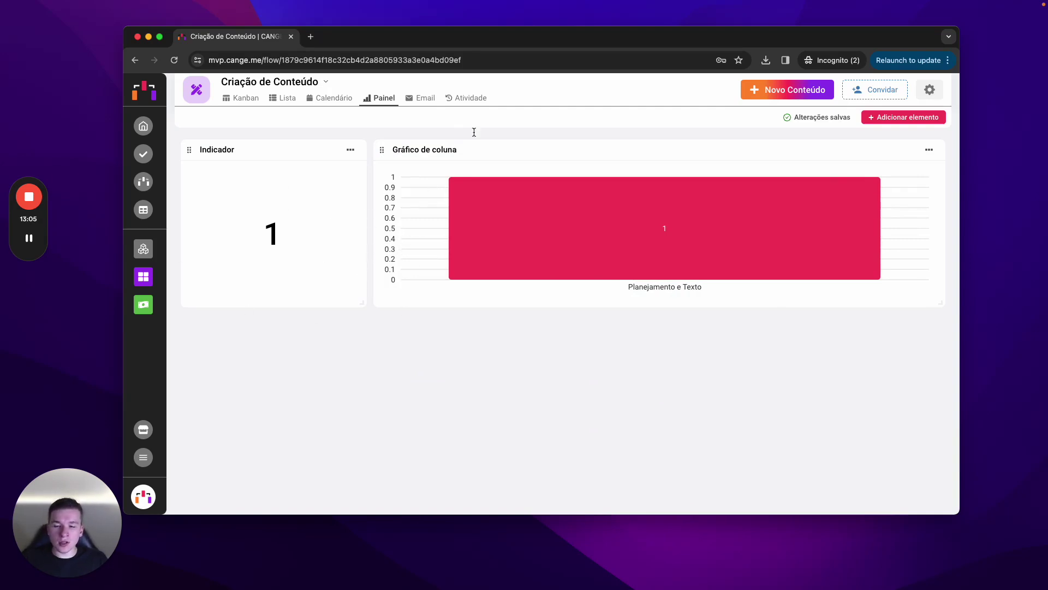
Look at the flow's email inbox and its automatic card creation setting without changing it
left_click(414, 100)
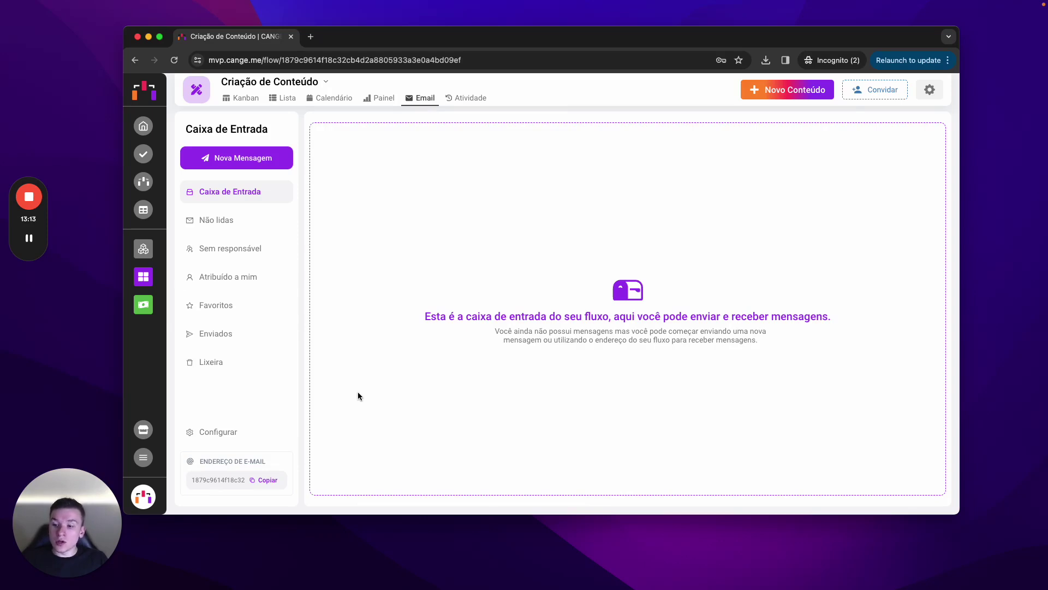
left_click(218, 432)
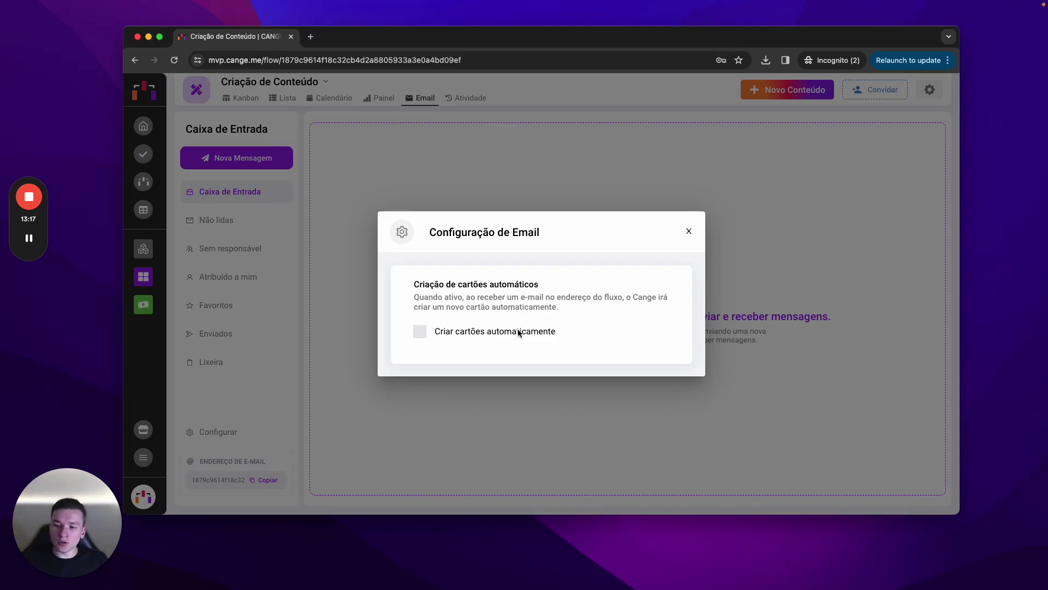
left_click(689, 231)
Examine the flow's activity log, expanding all updates of the teste card, and its update ranking and daily chart
left_click(473, 99)
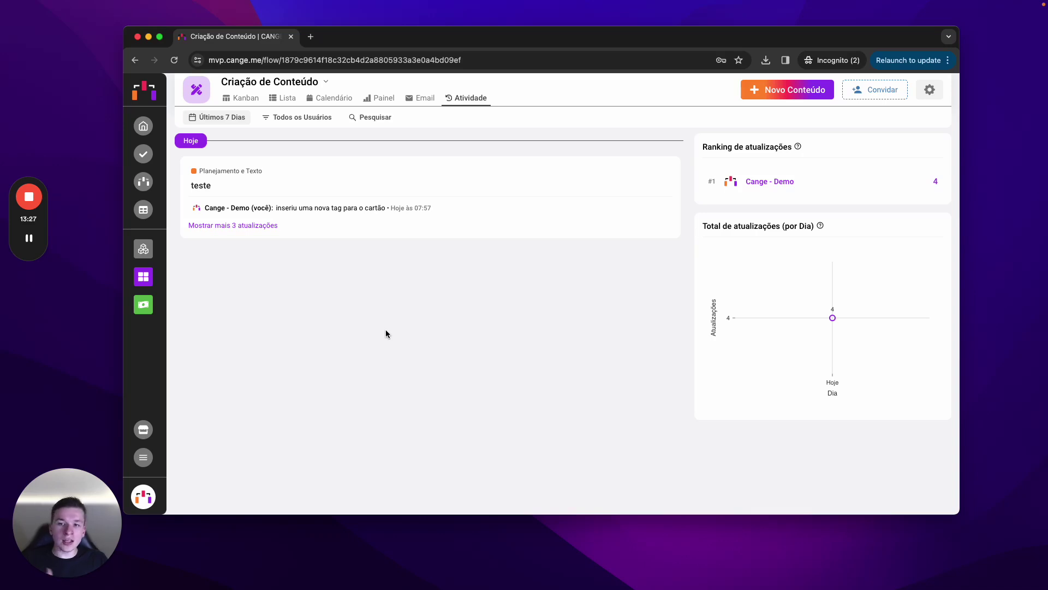
left_click(230, 229)
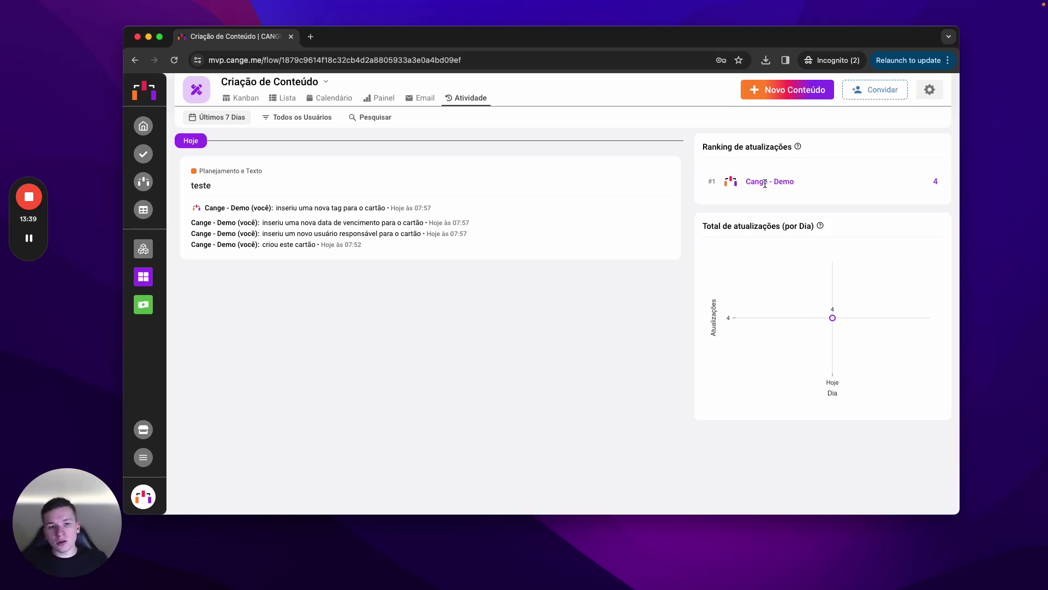
mouse_move(750, 325)
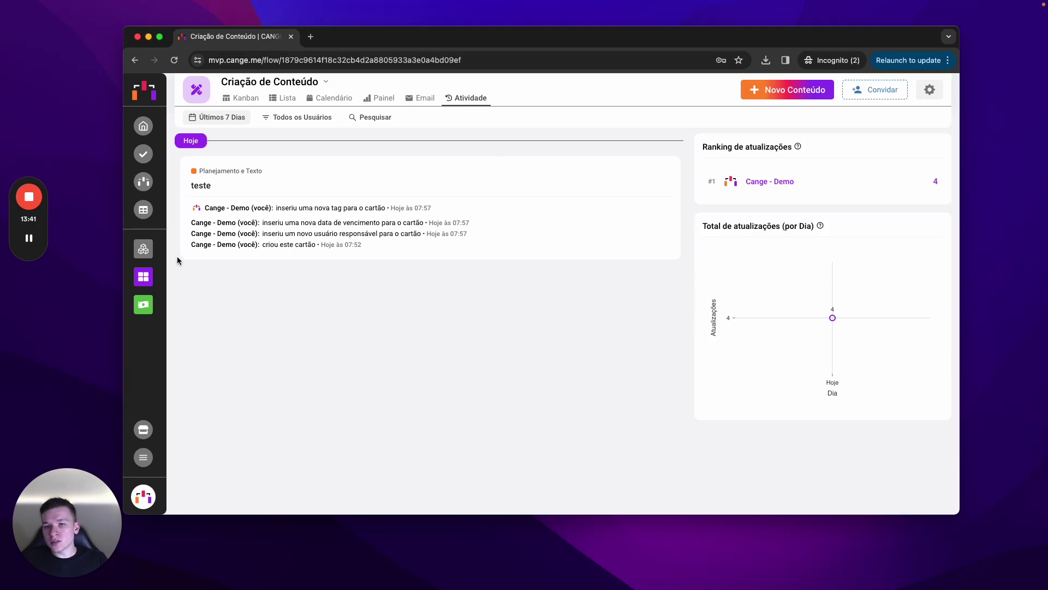
Return to the flow's Kanban, open Meus Cadastros and look through the existing cadastros
left_click(243, 99)
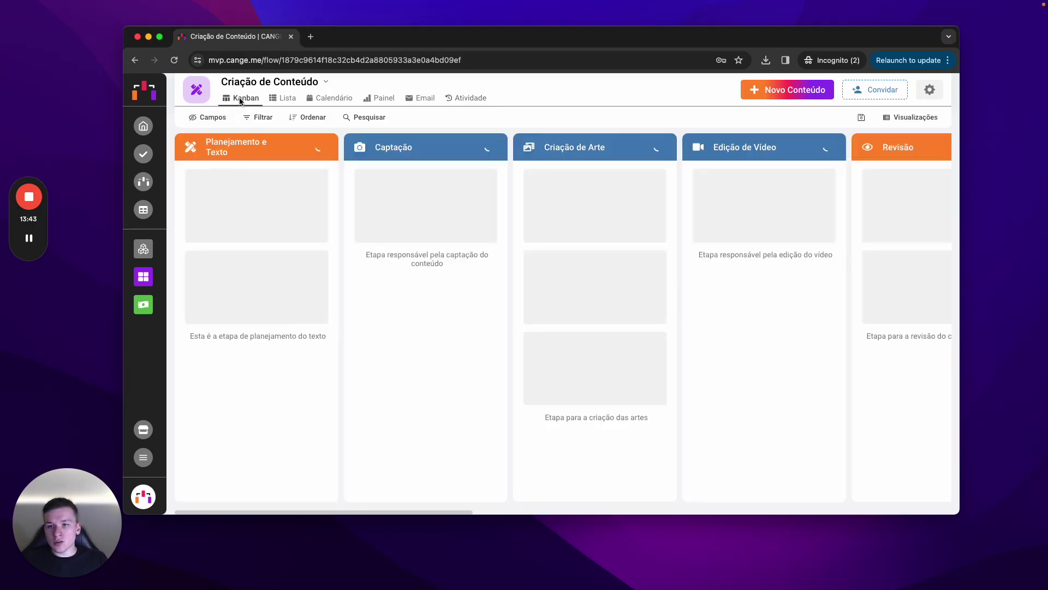
left_click(143, 209)
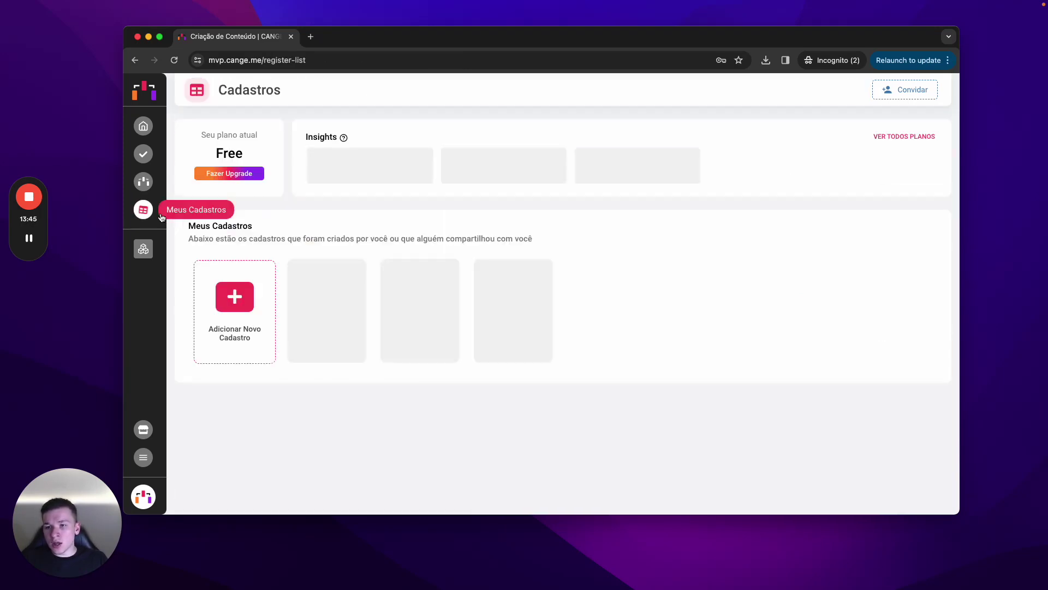
scroll(382, 241, "down", 5)
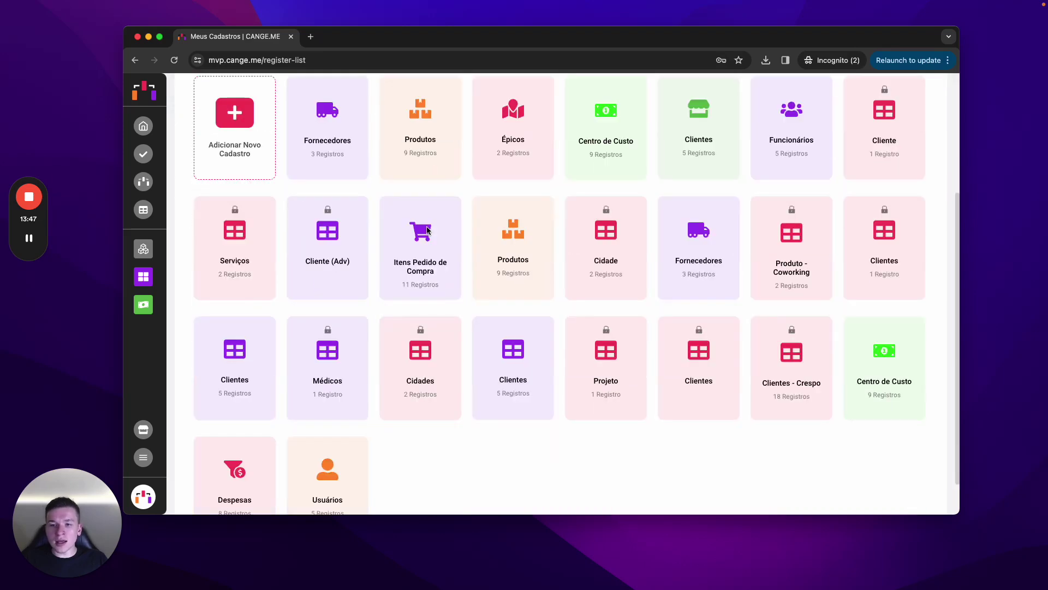
scroll(371, 246, "up", 2)
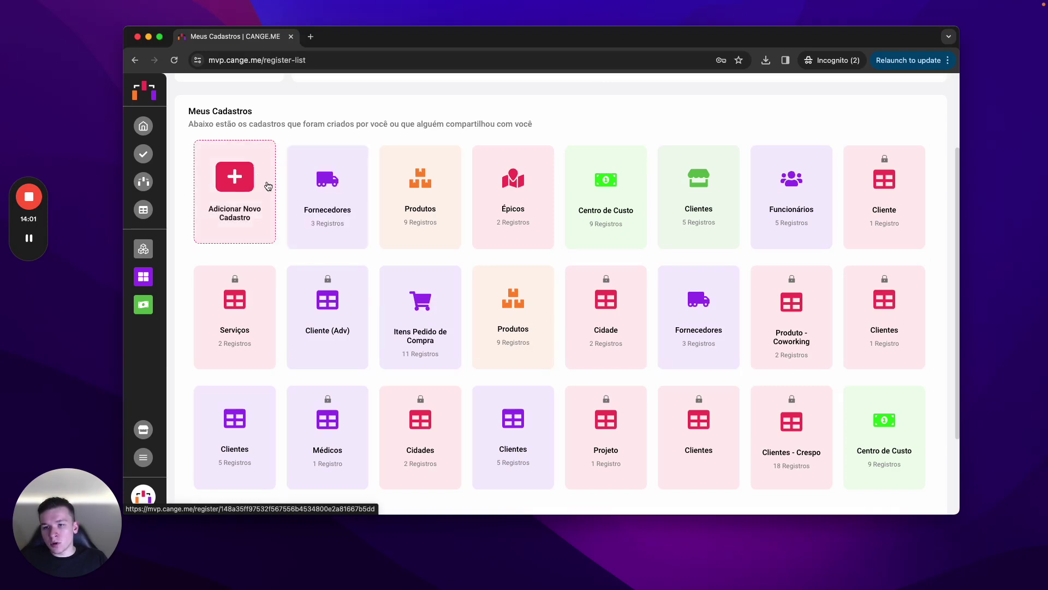
Start a new cadastro named Cliente and advance to its field setup
left_click(240, 180)
left_click(517, 194)
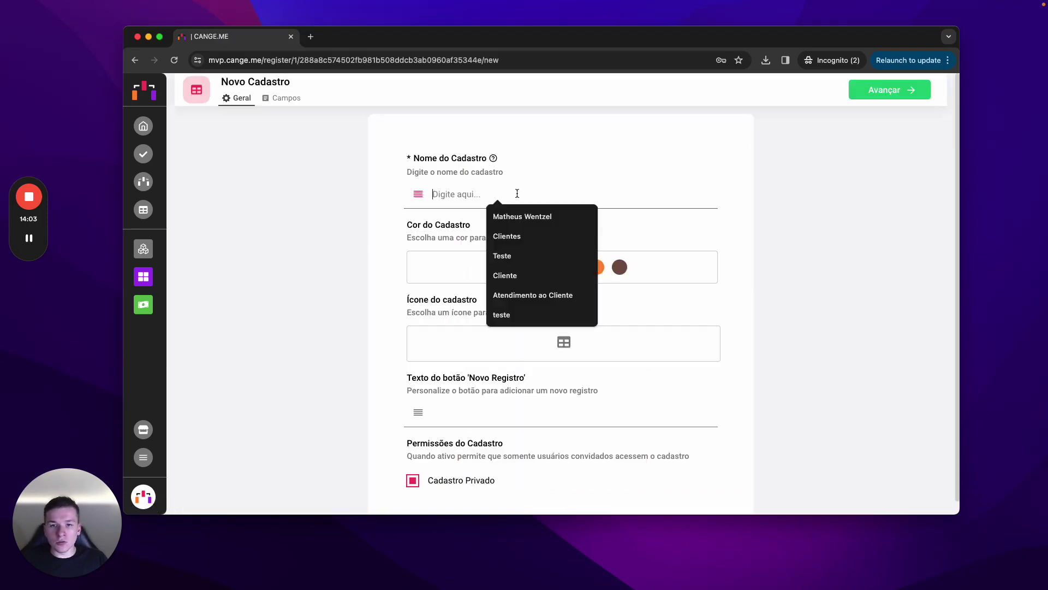
type("Cliente")
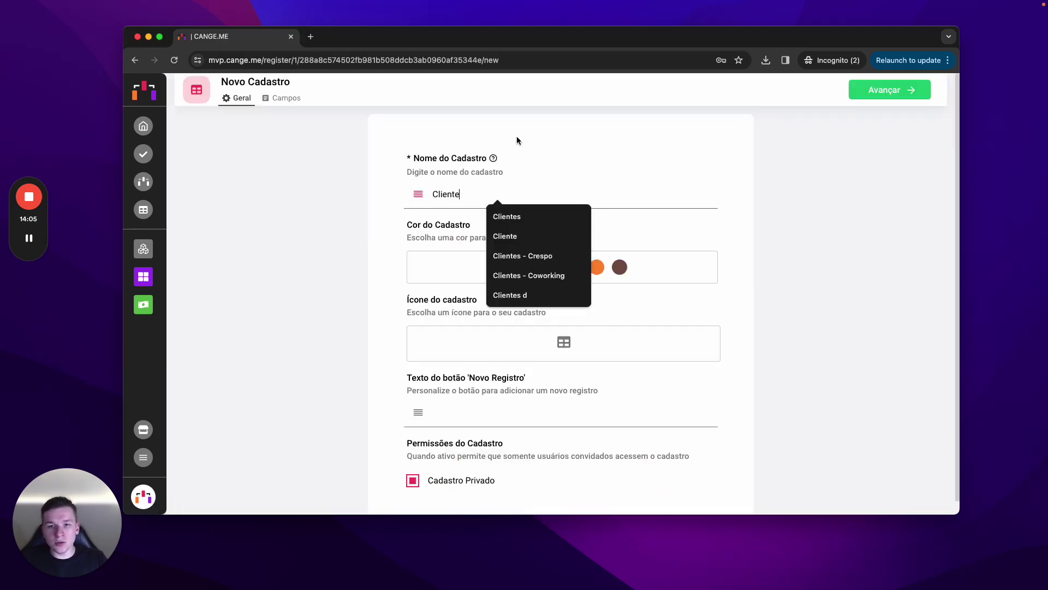
left_click(703, 143)
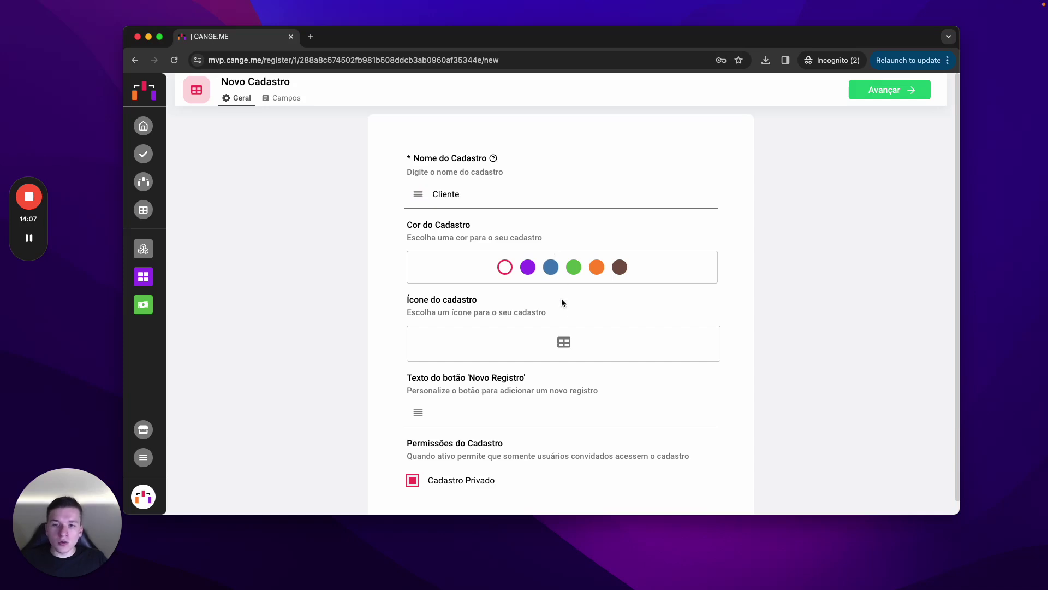
scroll(558, 324, "down", 1)
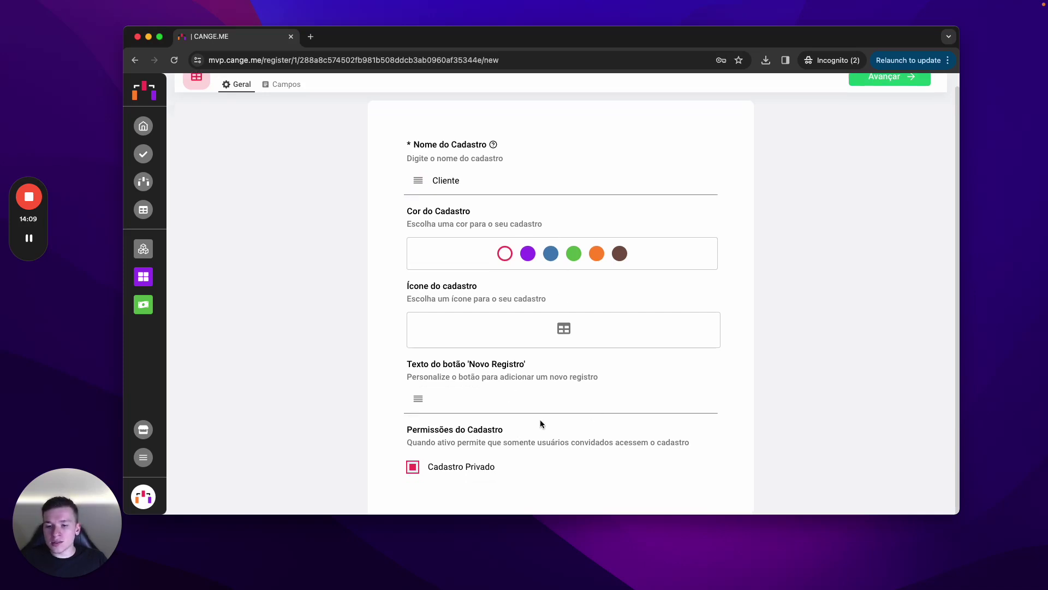
scroll(791, 246, "up", 1)
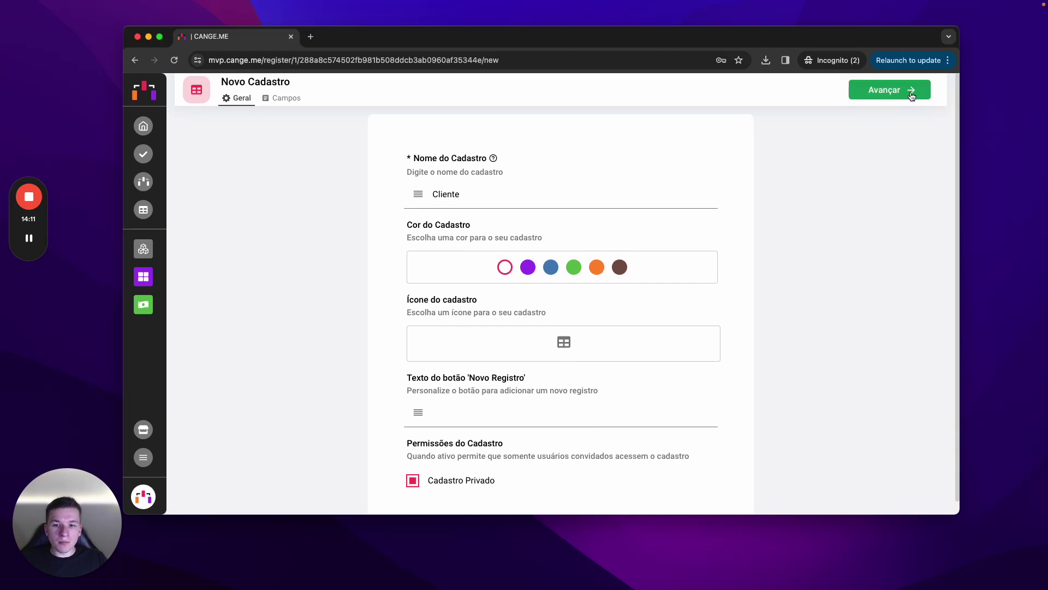
left_click(889, 90)
Review the available field types and add a required Texto curto field named Razão Social to the cadastro
left_click(251, 178)
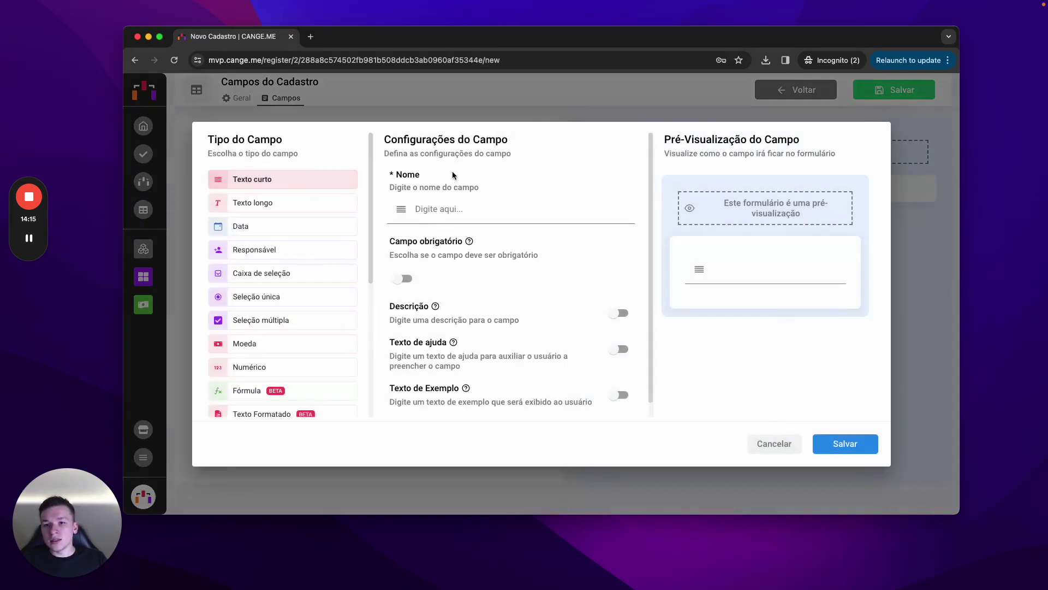
scroll(264, 355, "down", 5)
scroll(277, 307, "up", 5)
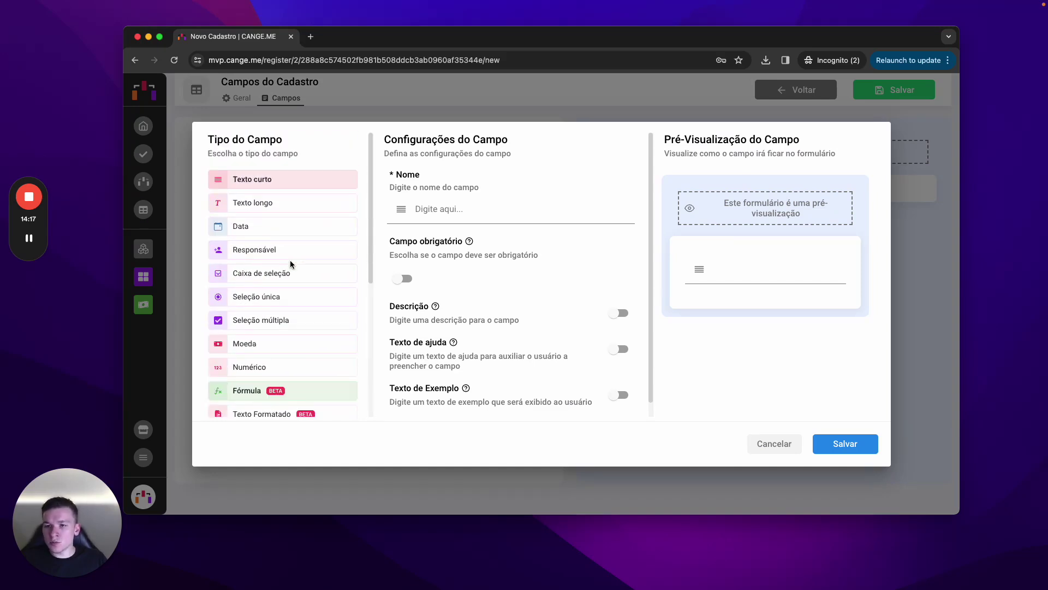
scroll(291, 260, "down", 1)
scroll(287, 273, "up", 1)
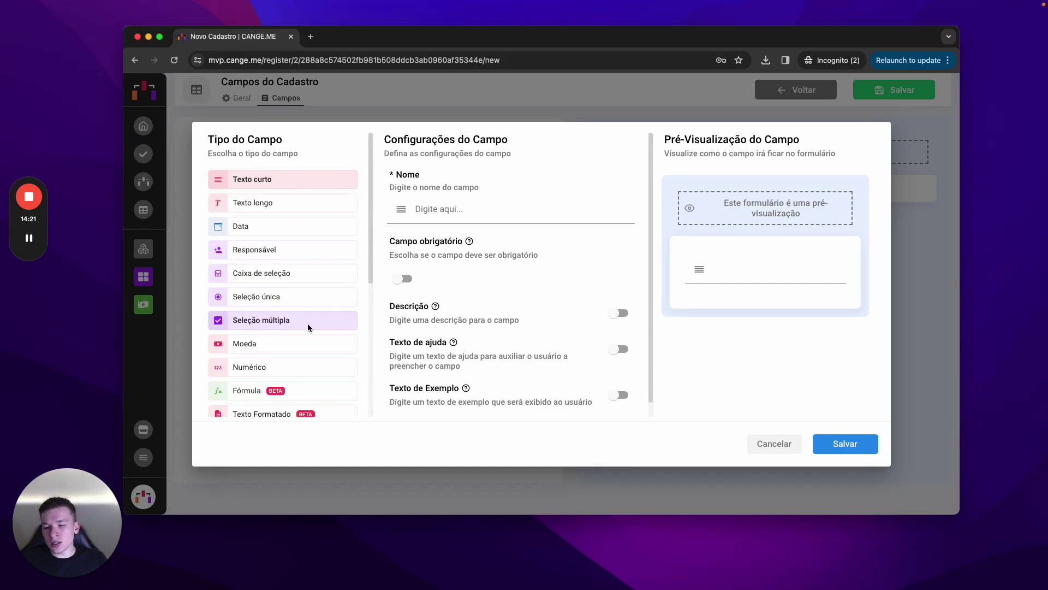
left_click(449, 209)
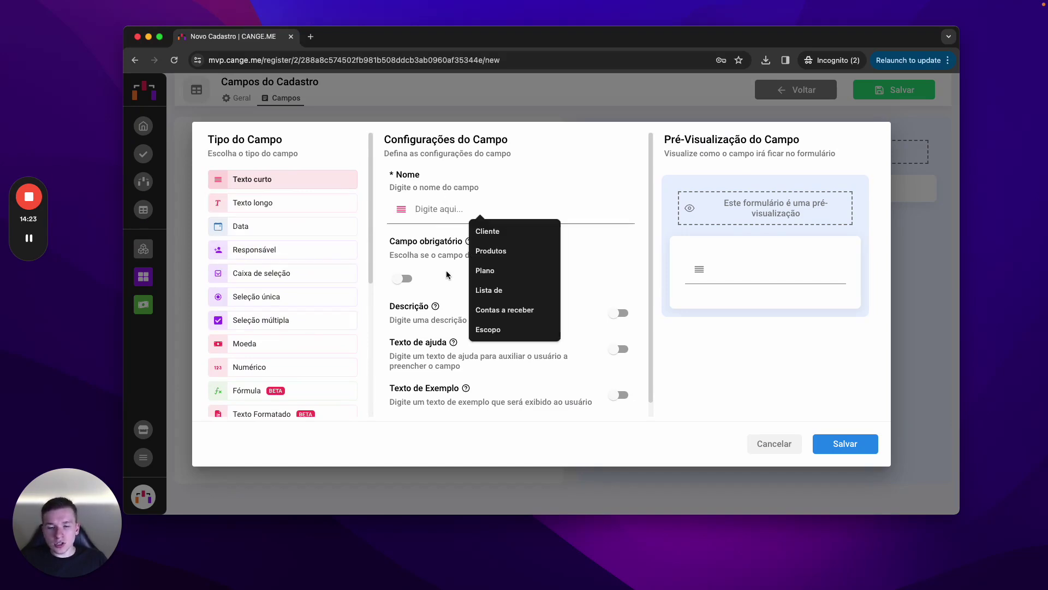
left_click(473, 201)
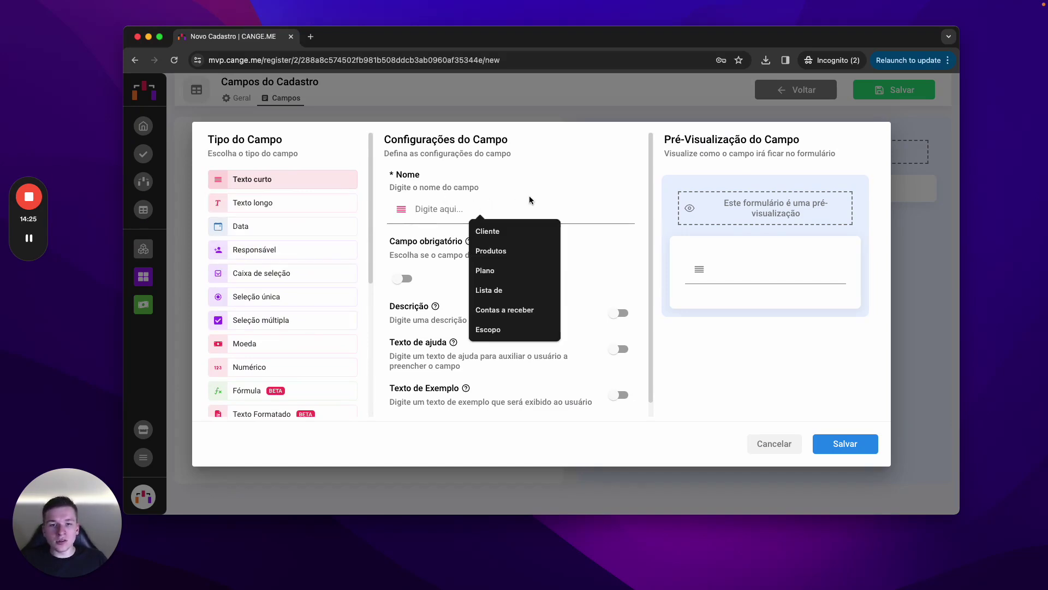
type("Razão")
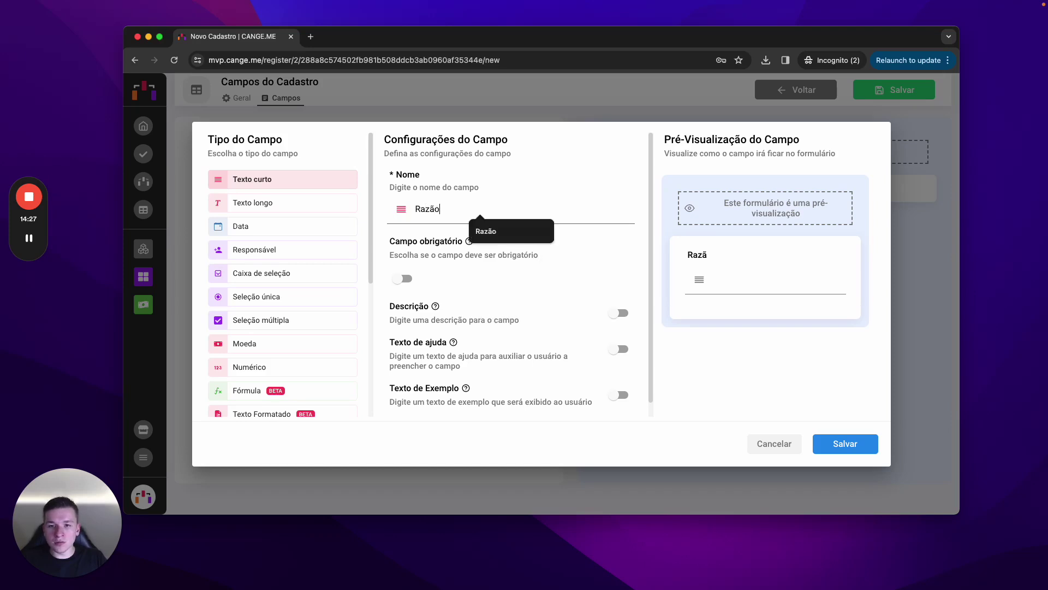
type(" Social")
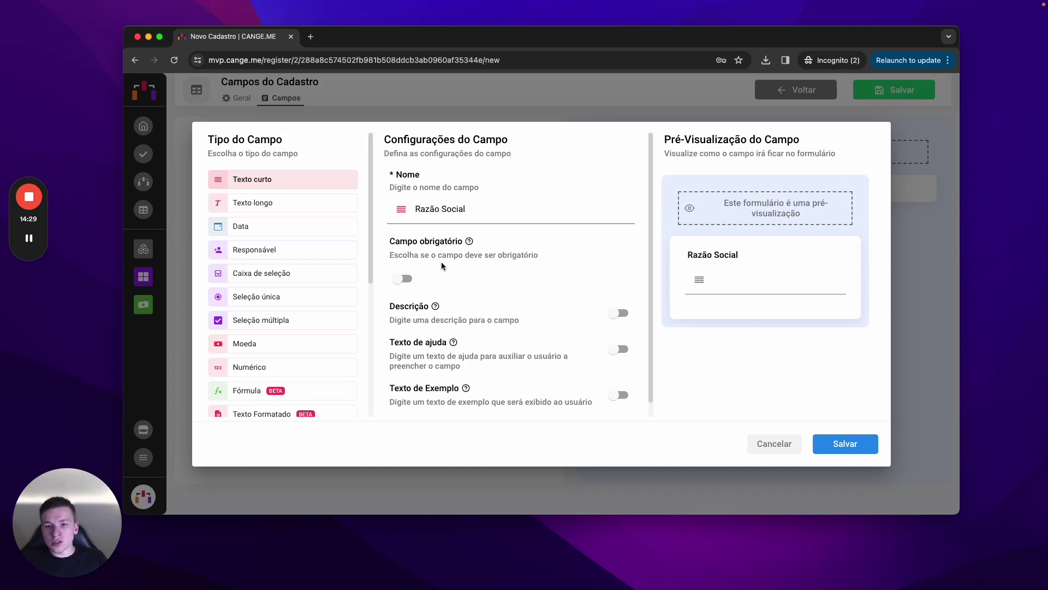
left_click(404, 279)
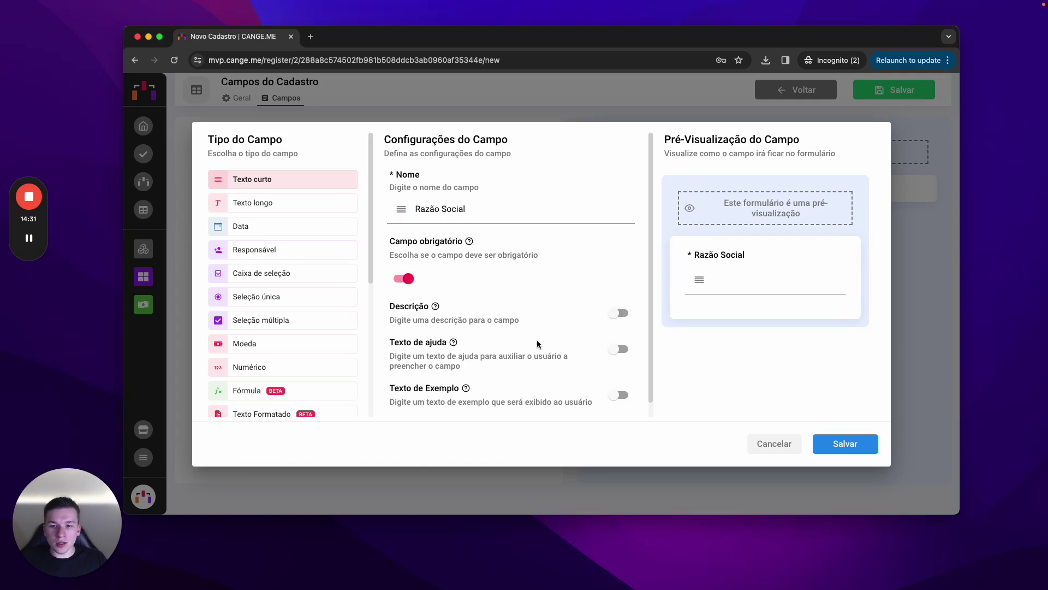
scroll(536, 344, "down", 1)
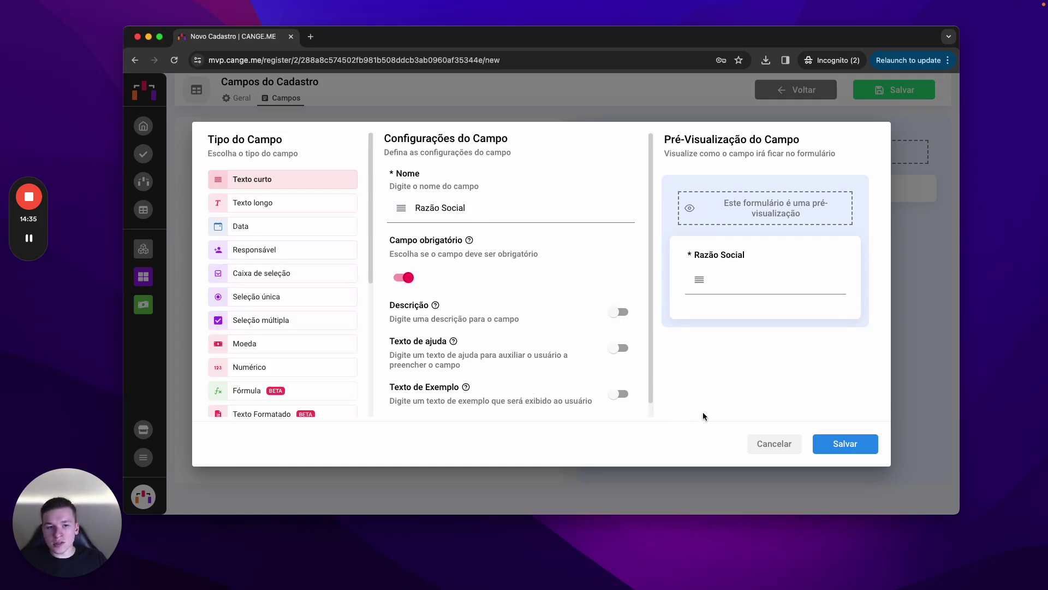
left_click(841, 447)
Add a required Documentos field named CNPJ with document type CNPJ, and save the Cliente cadastro
left_click(288, 233)
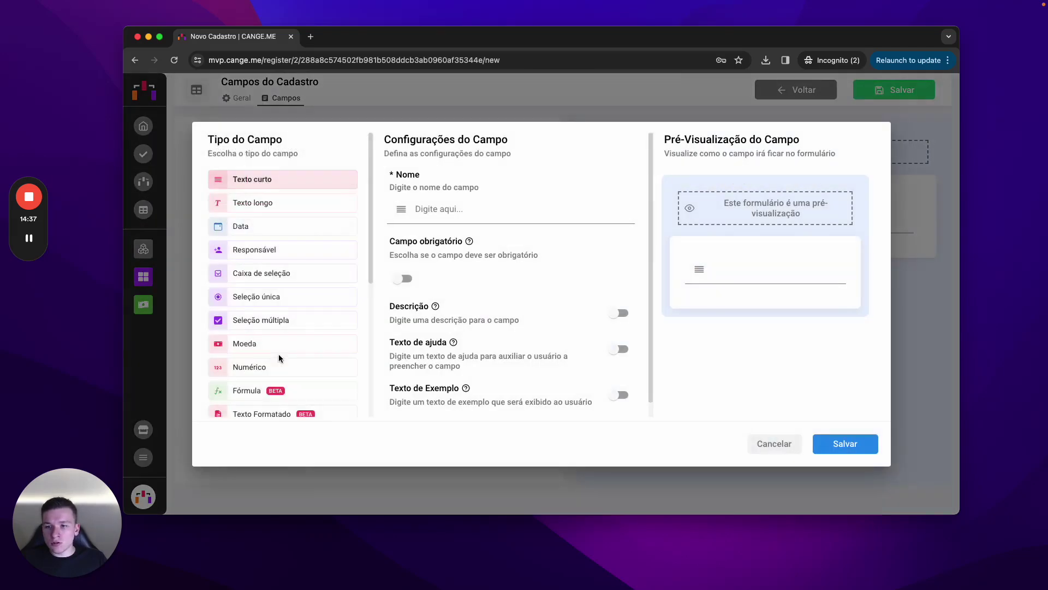
scroll(278, 353, "down", 5)
left_click(275, 287)
left_click(586, 210)
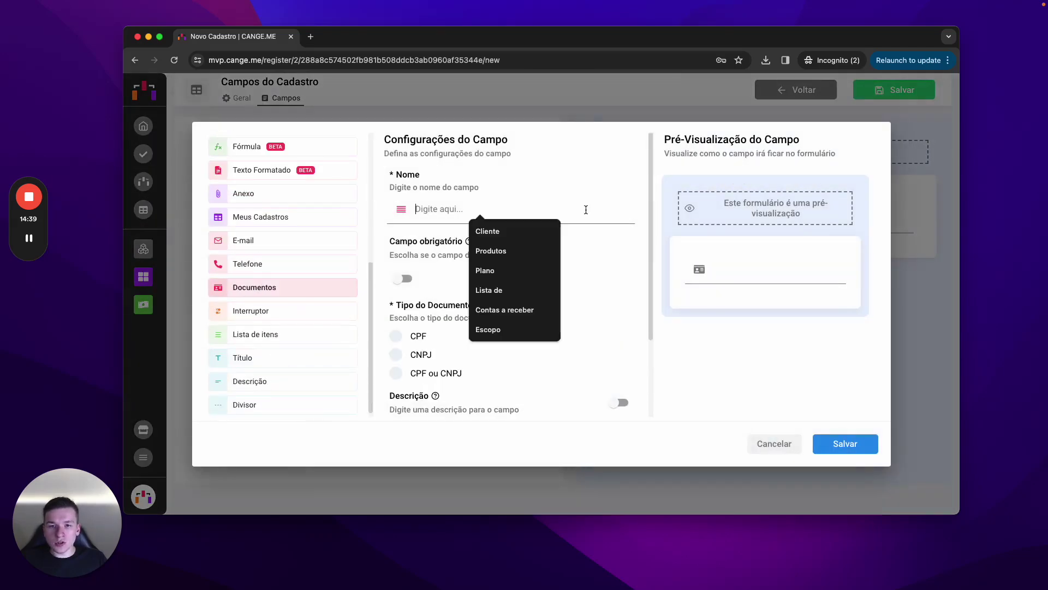
type("CNPJ")
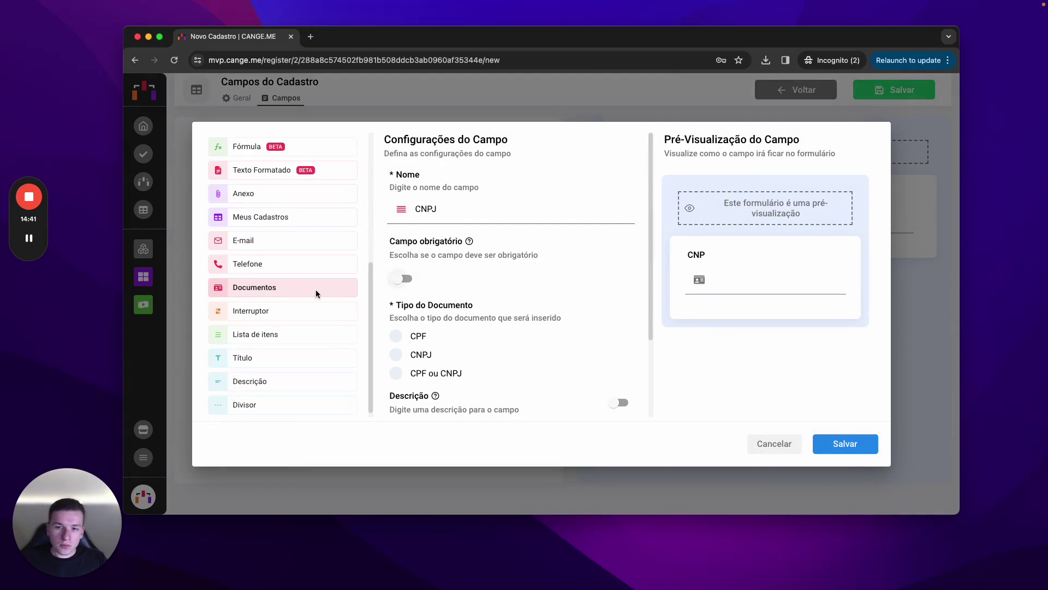
left_click(410, 279)
left_click(419, 355)
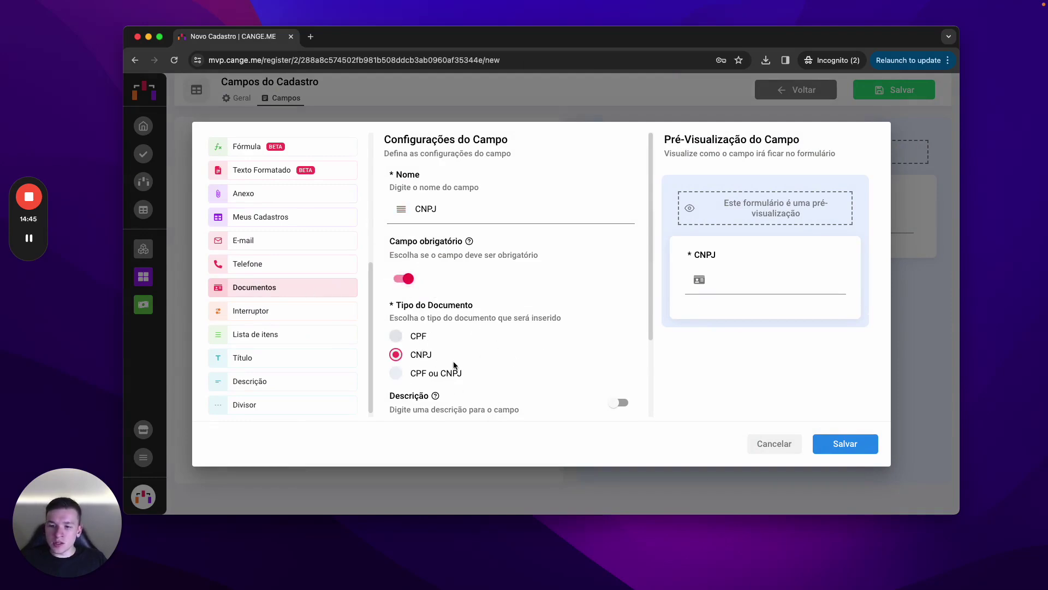
left_click(868, 443)
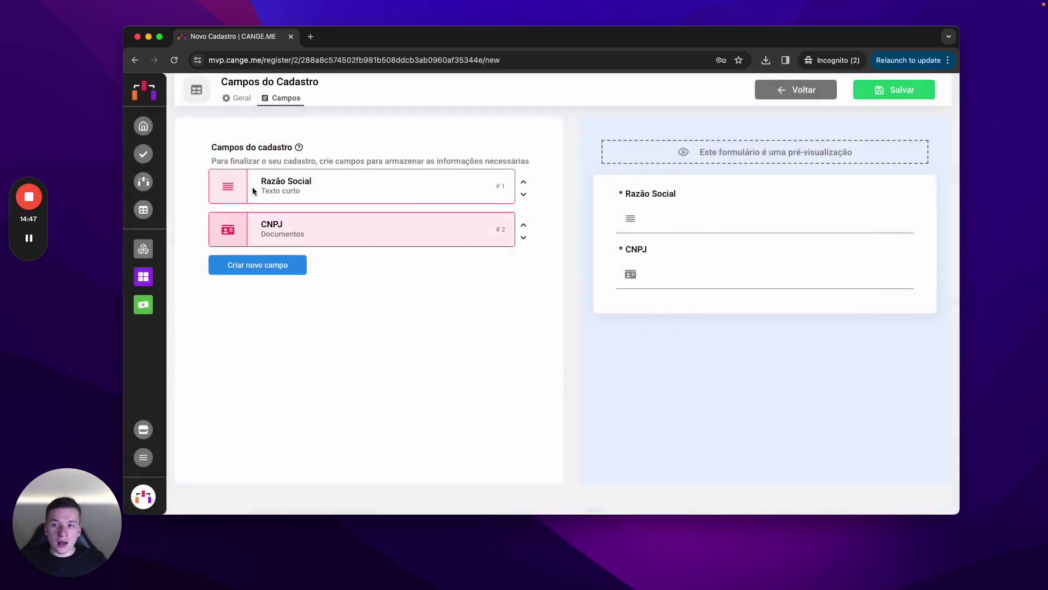
left_click(882, 92)
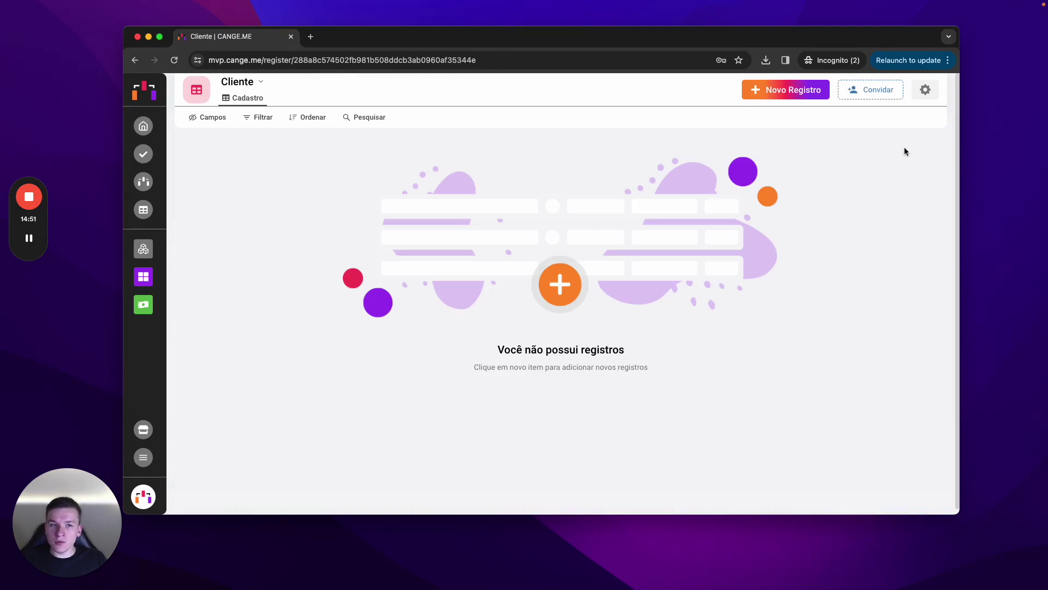
Look at the cadastro's configuration options, and add a record with Razão Social "Cliente Teste" and a CNPJ number
left_click(926, 89)
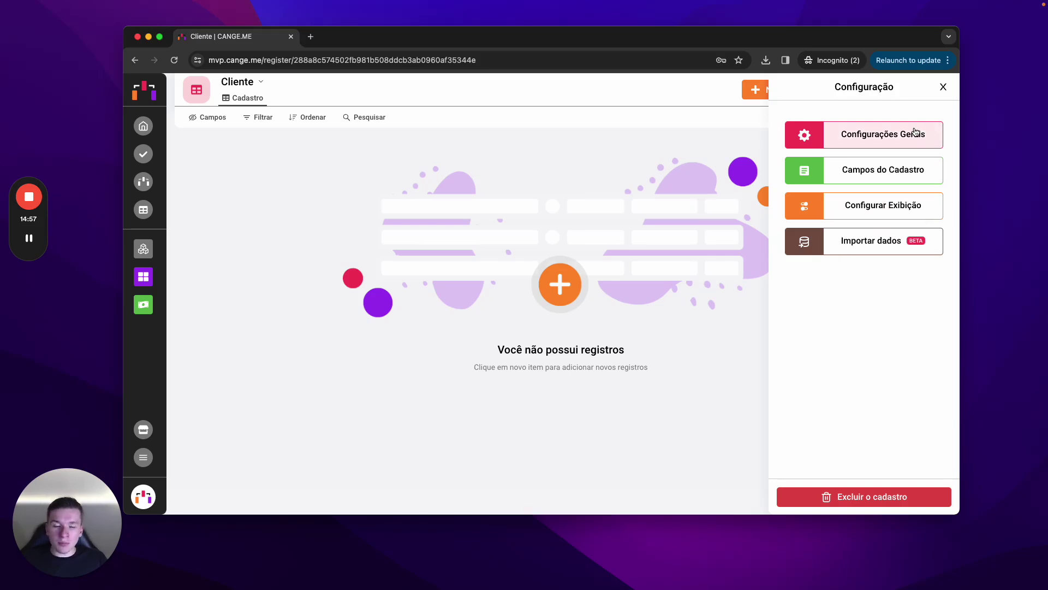
left_click(943, 87)
left_click(786, 90)
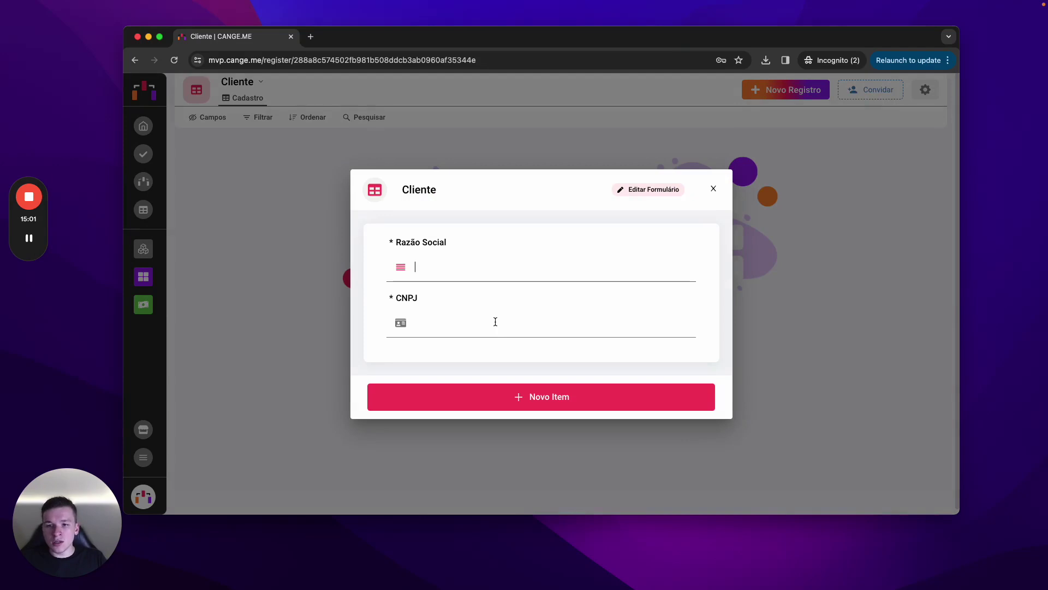
type("Cliente Teste")
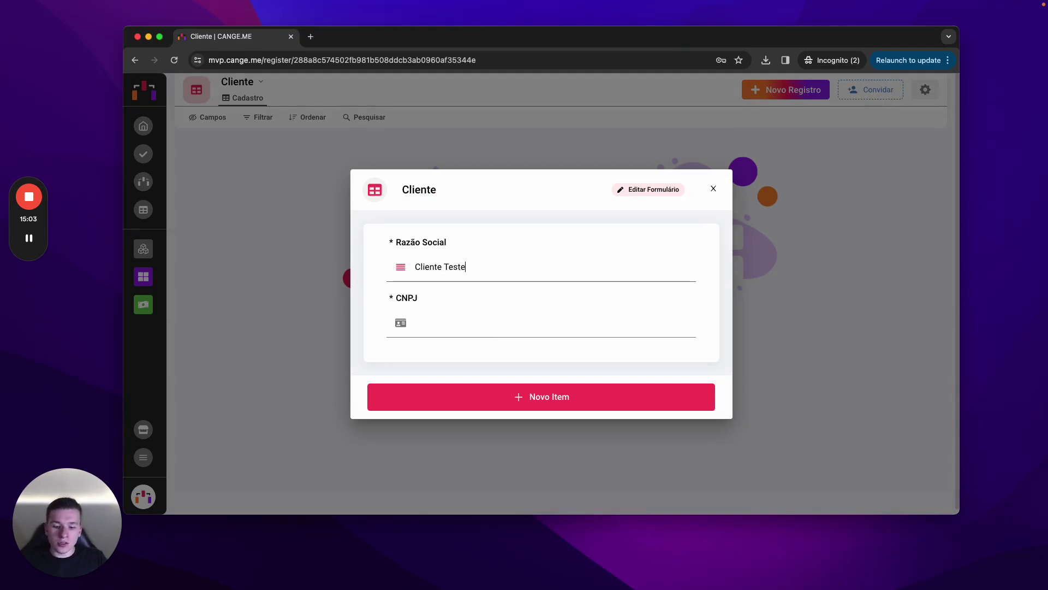
left_click(418, 323)
type("99.999.999/9999-99")
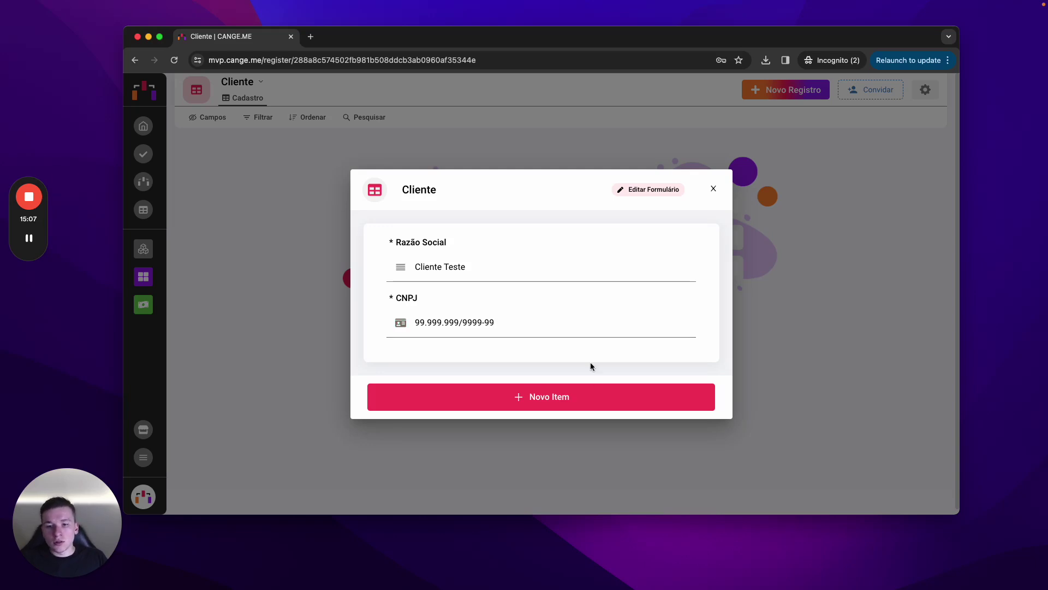
left_click(595, 400)
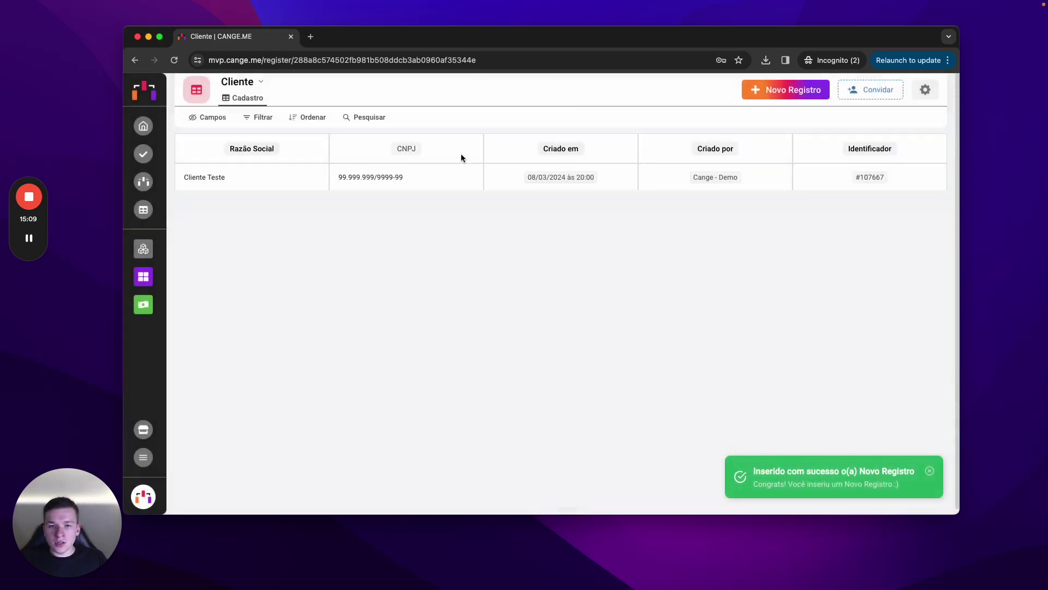
Examine the Cliente Teste record's details, the view's field visibility list and the cadastro's edit, export and print options
left_click(432, 182)
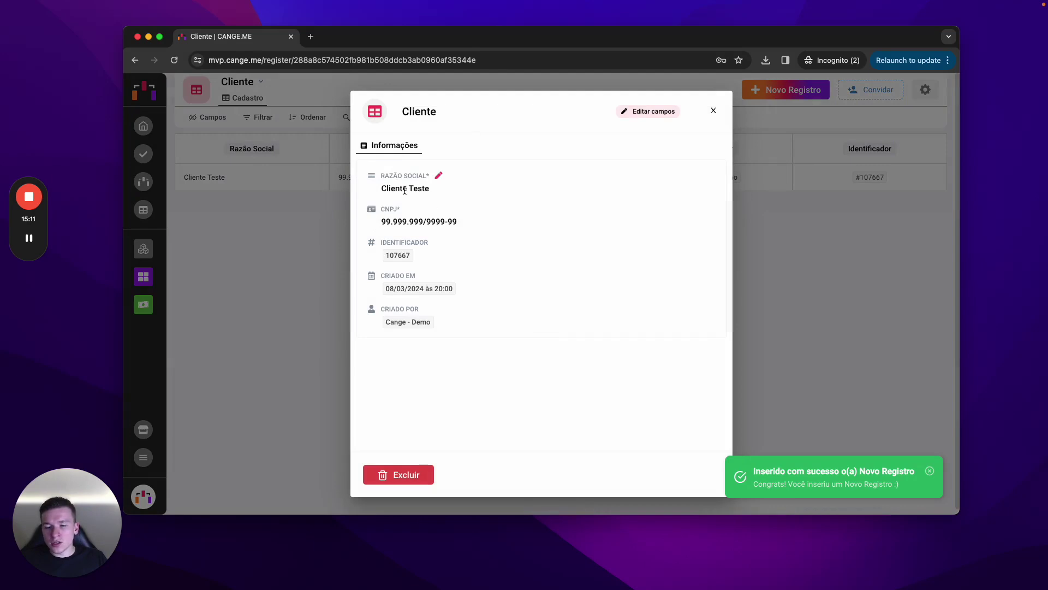
key("Escape")
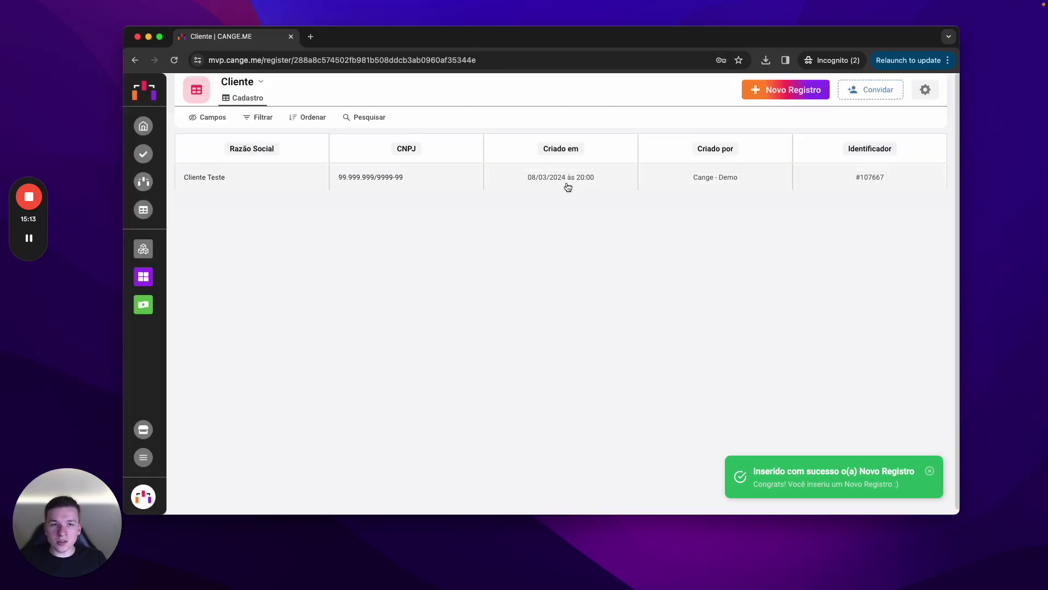
left_click(222, 119)
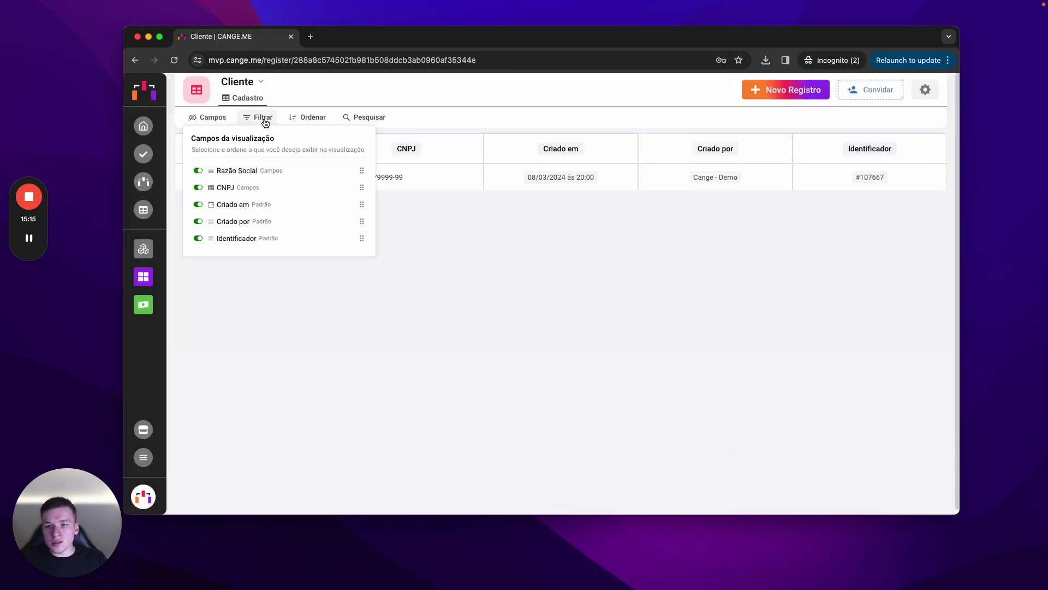
left_click(452, 107)
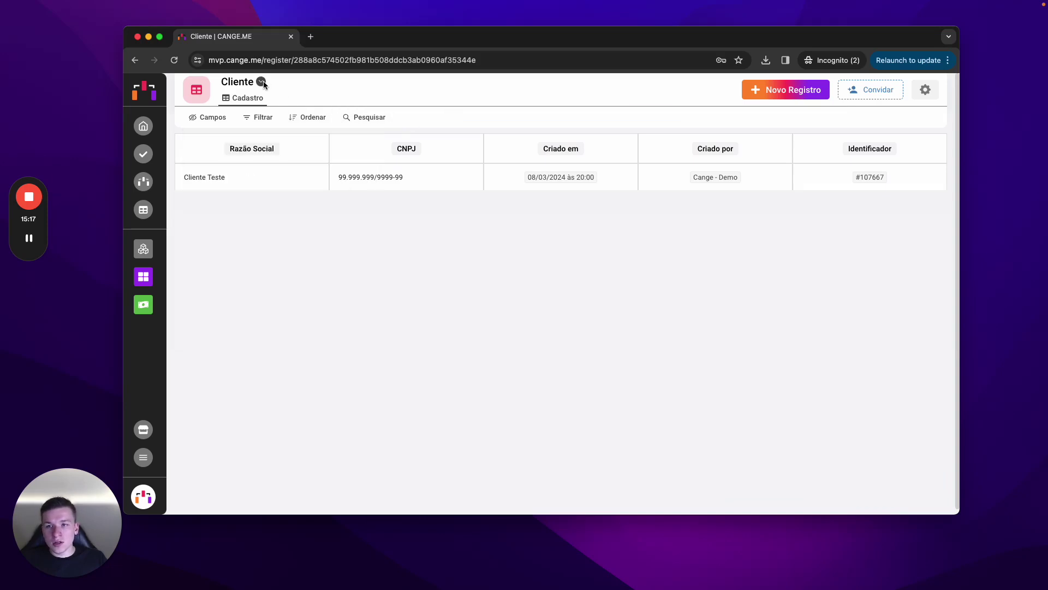
left_click(261, 82)
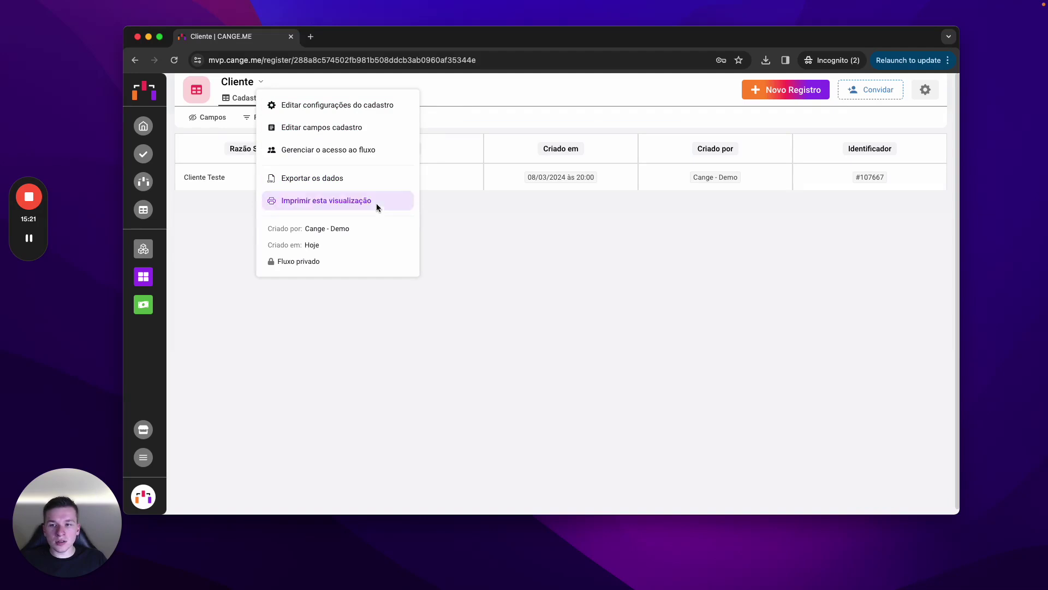
left_click(591, 358)
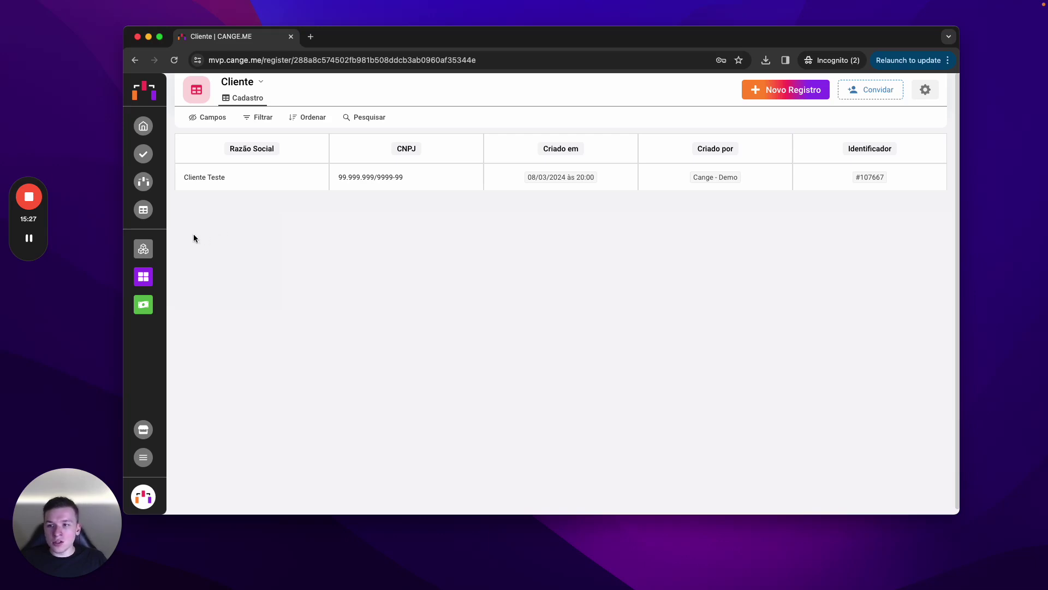
Open the Solicitação de Suporte flow and bring up its new-ticket form for editing
left_click(152, 190)
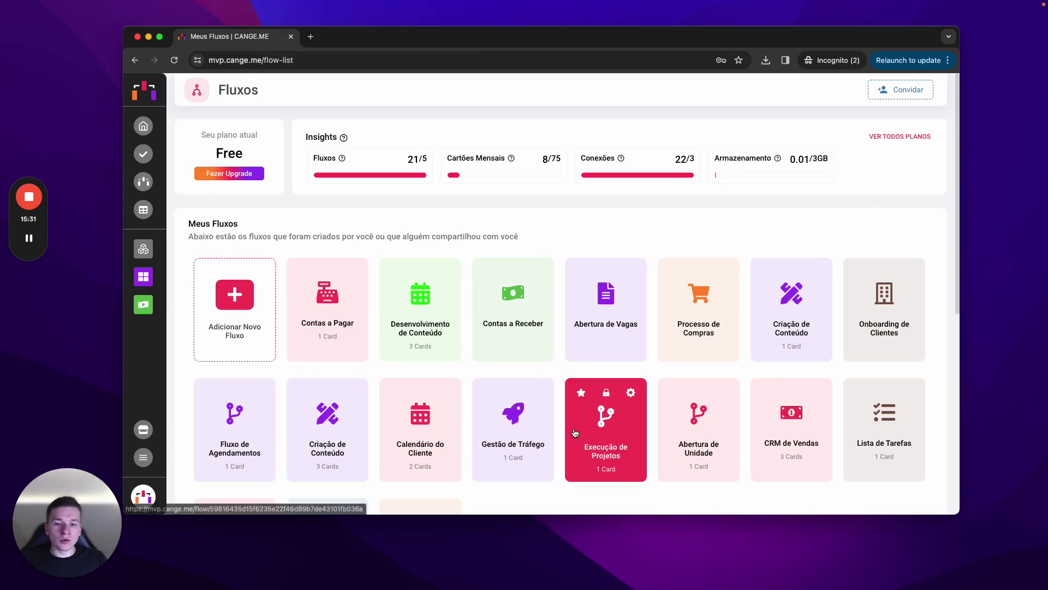
left_click(143, 210)
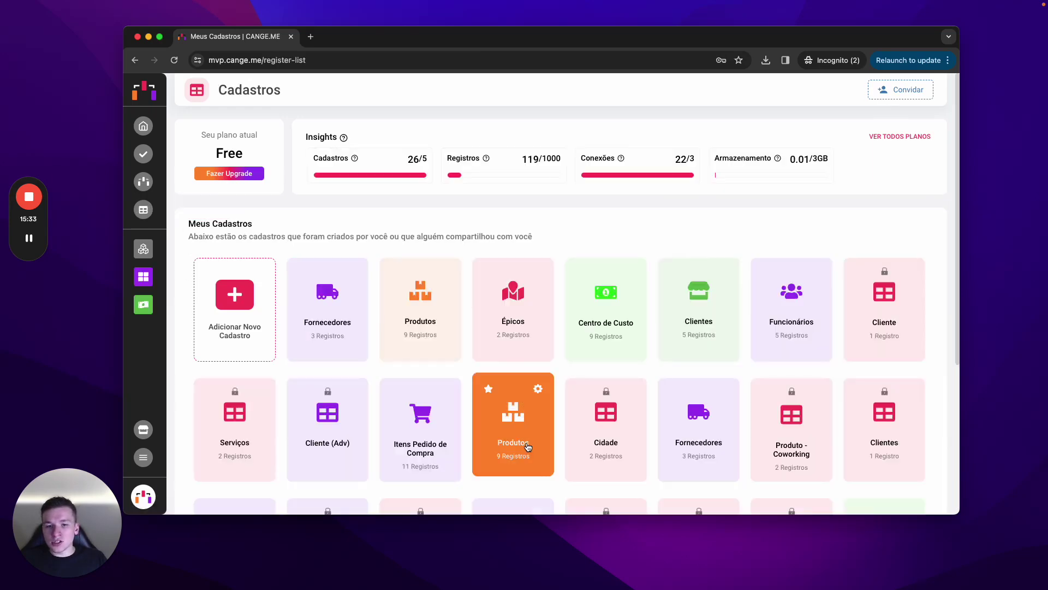
scroll(513, 437, "down", 5)
left_click(143, 181)
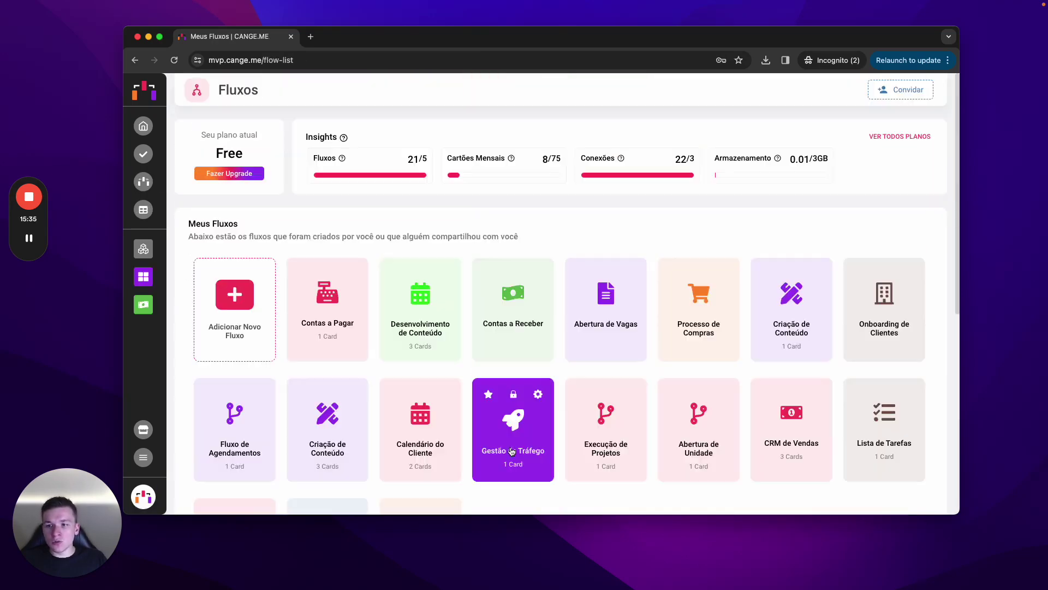
scroll(512, 429, "down", 5)
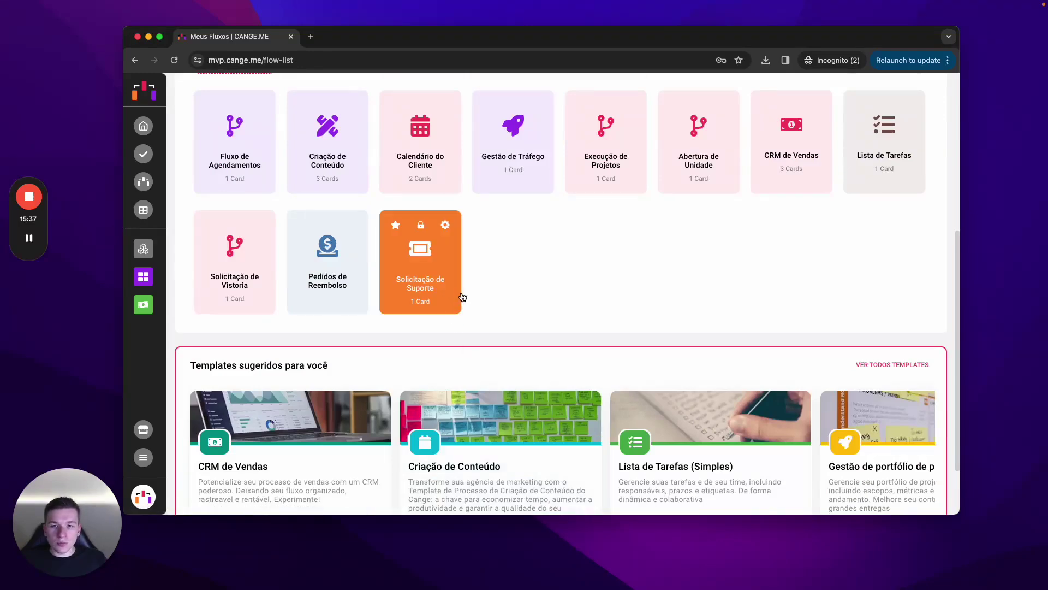
left_click(448, 257)
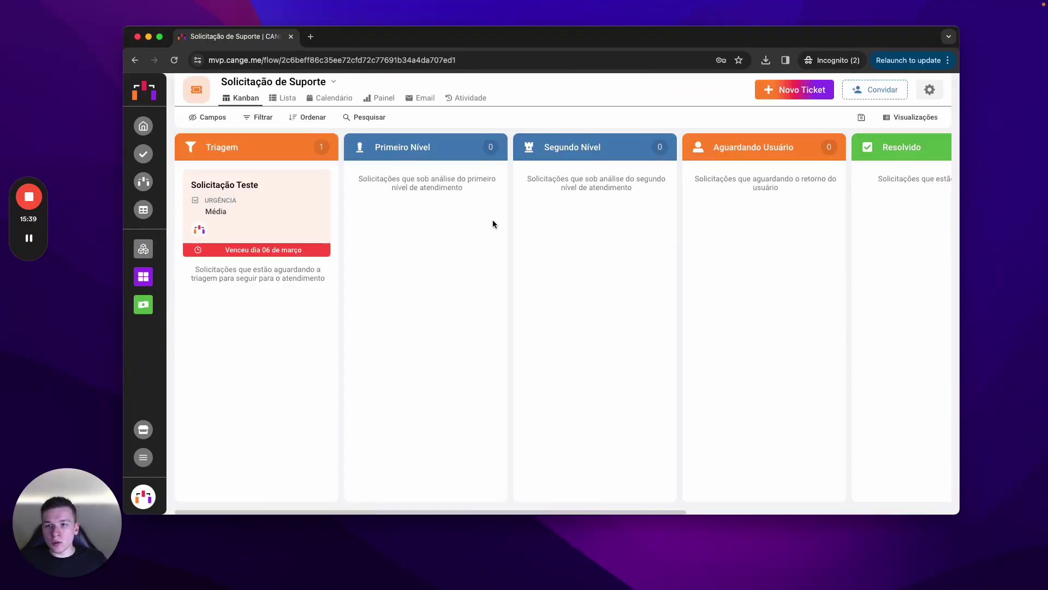
left_click(817, 99)
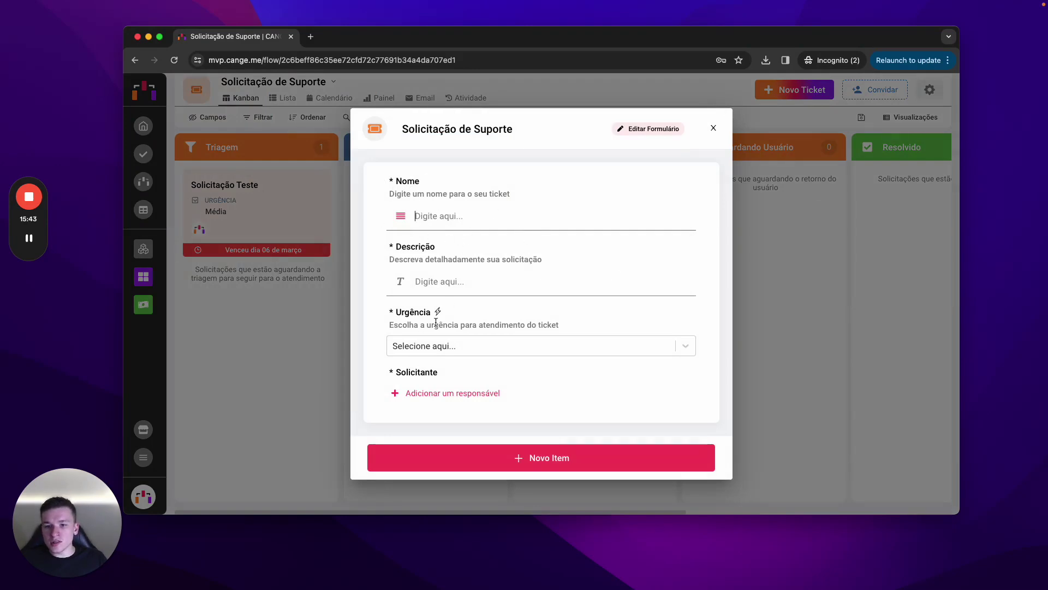
left_click(661, 131)
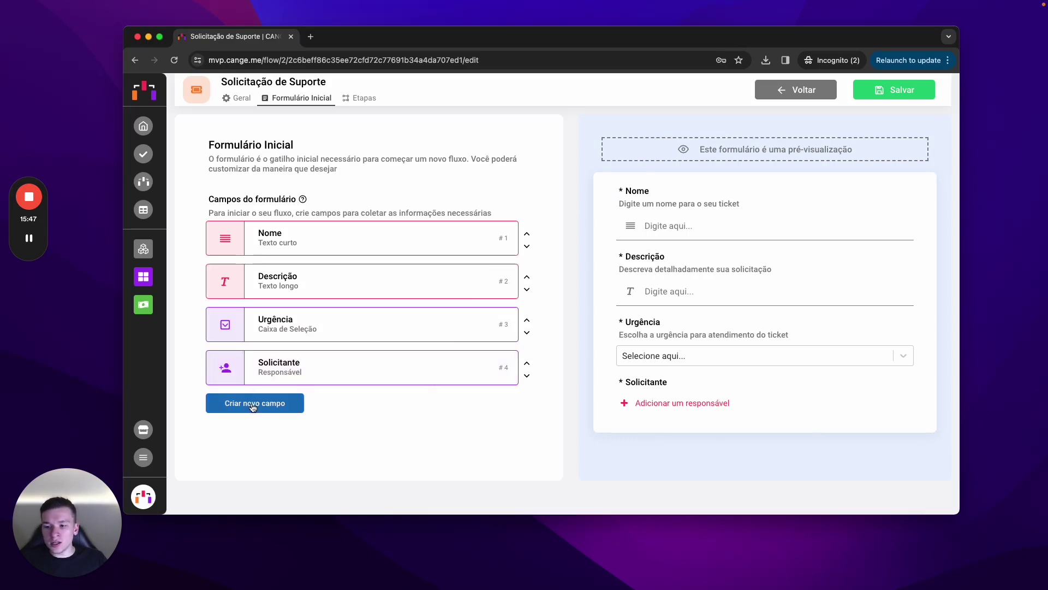
Start a new Meus Cadastros field named Cliente on the initial form and link it to the Cliente cadastro
left_click(254, 404)
left_click(860, 90)
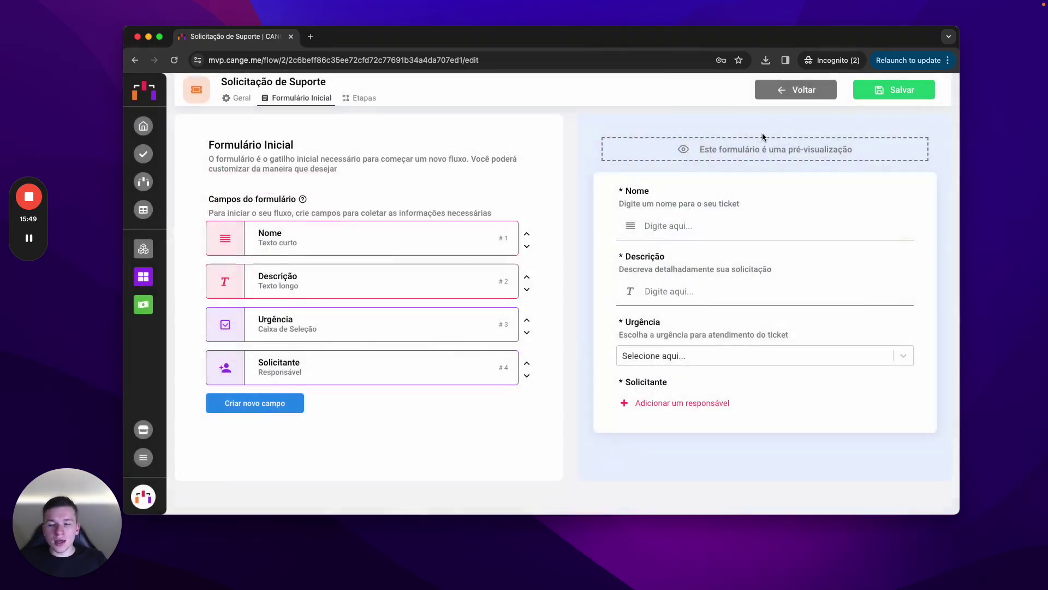
left_click(228, 395)
scroll(274, 358, "down", 5)
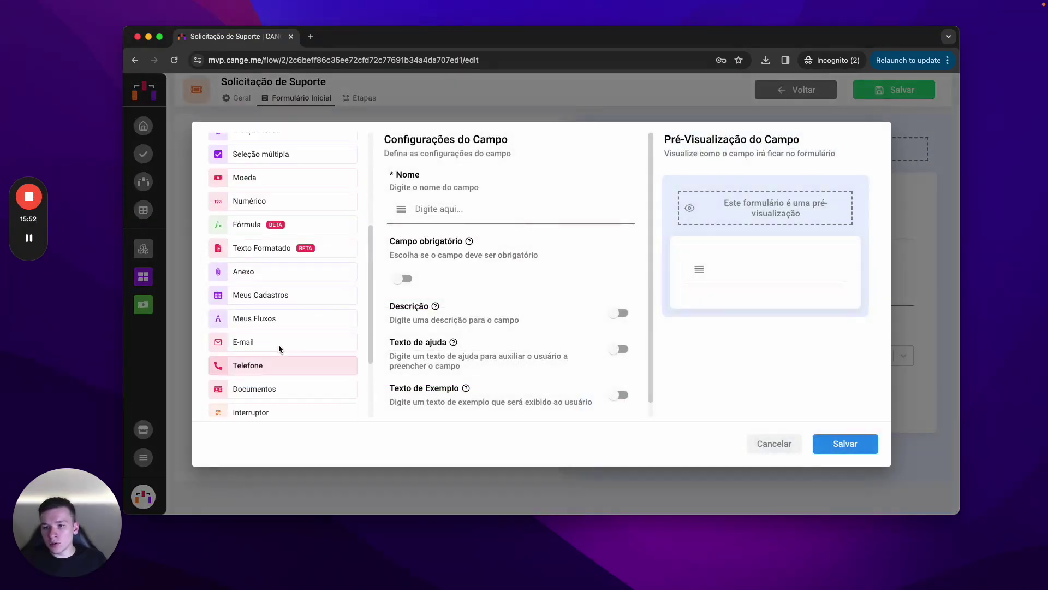
left_click(291, 298)
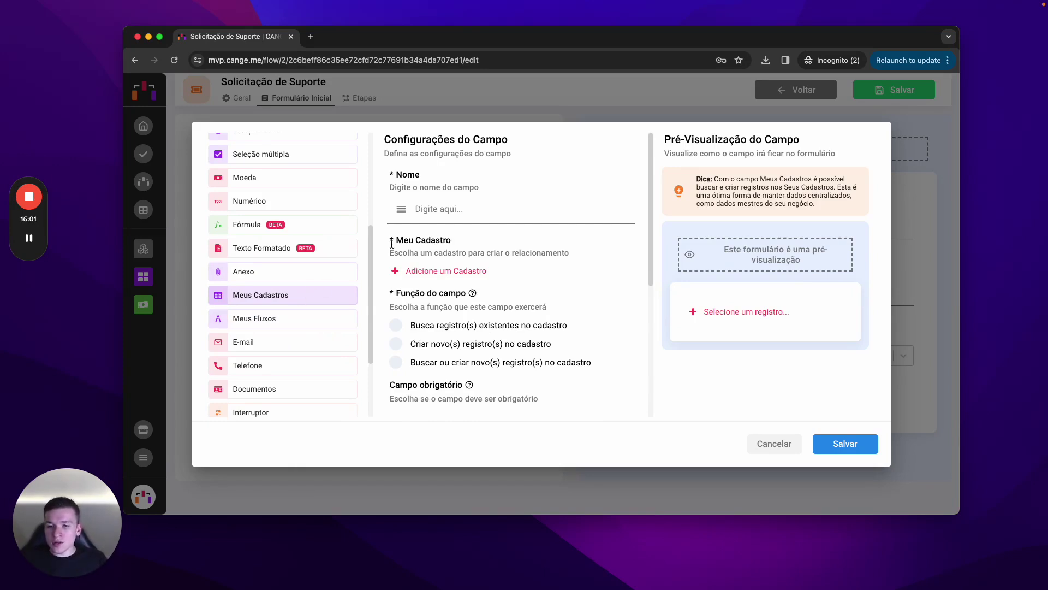
left_click(442, 208)
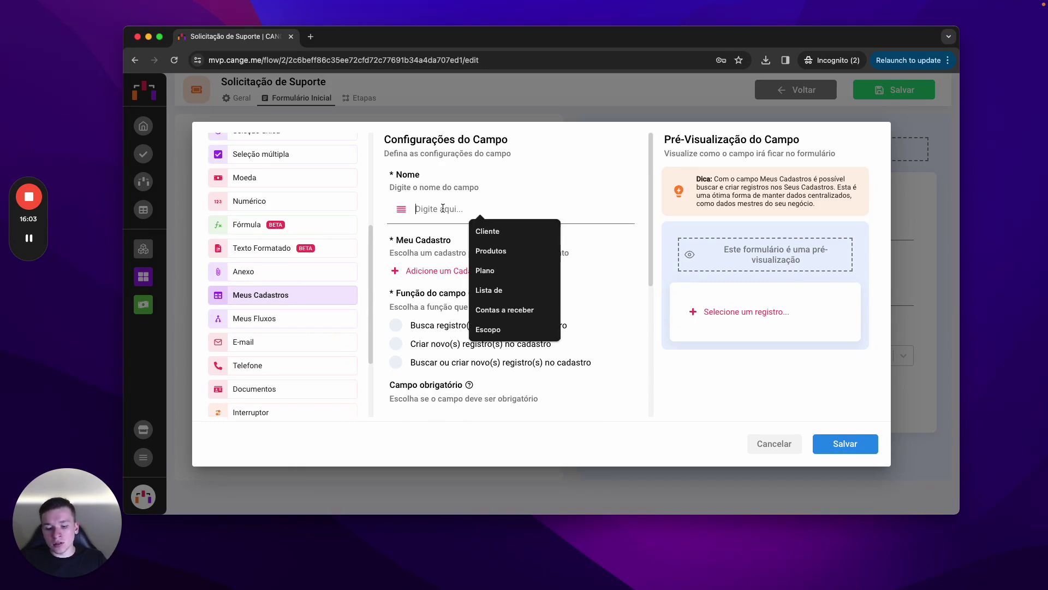
type("Cliente")
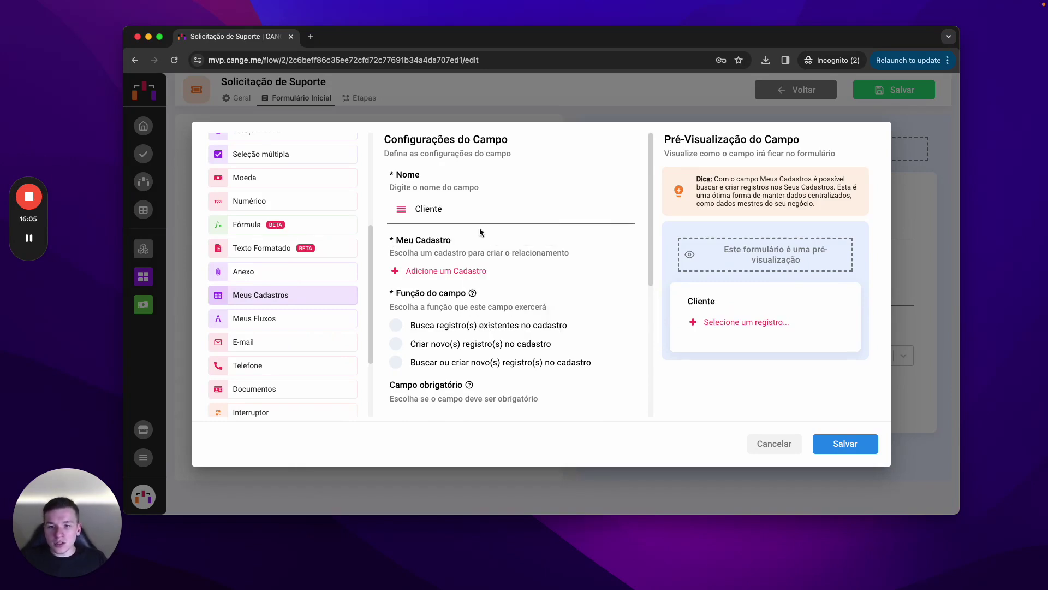
left_click(463, 272)
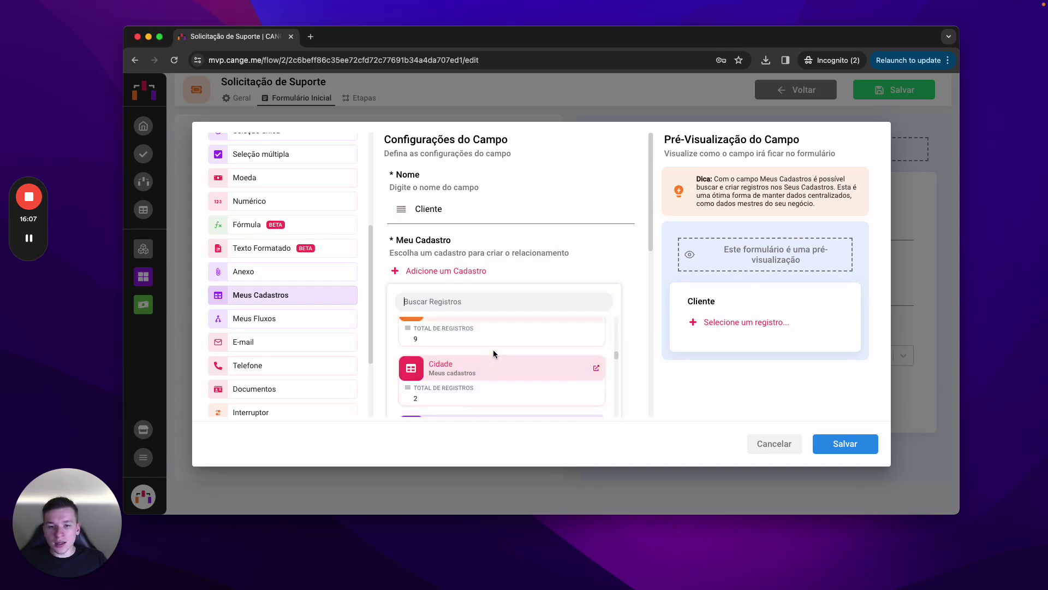
scroll(493, 349, "up", 5)
left_click(493, 349)
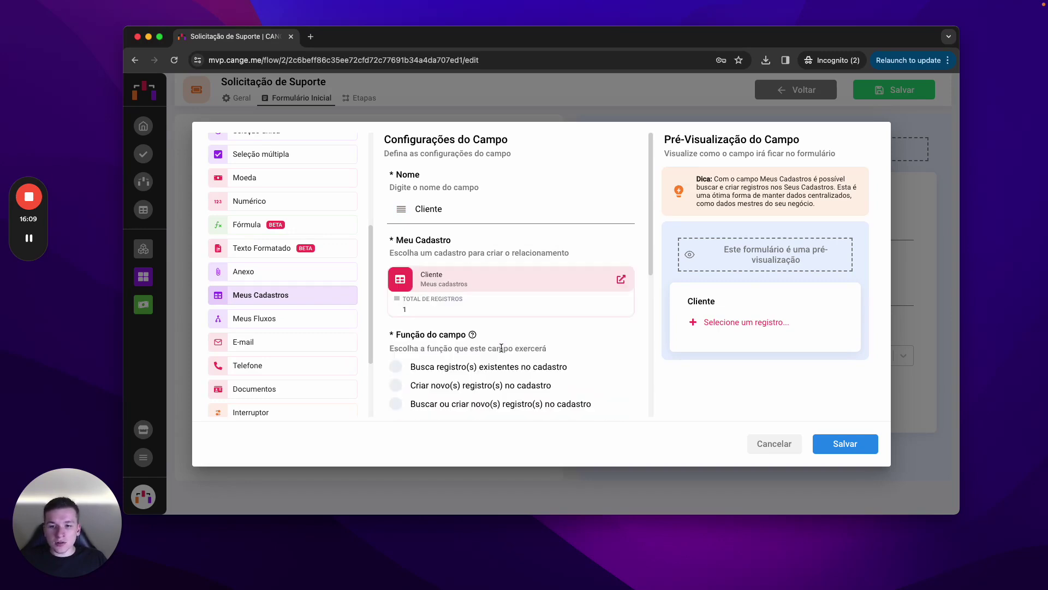
Set the Cliente field to search existing records, make it required with Único Item selection, and save the field
scroll(494, 363, "down", 2)
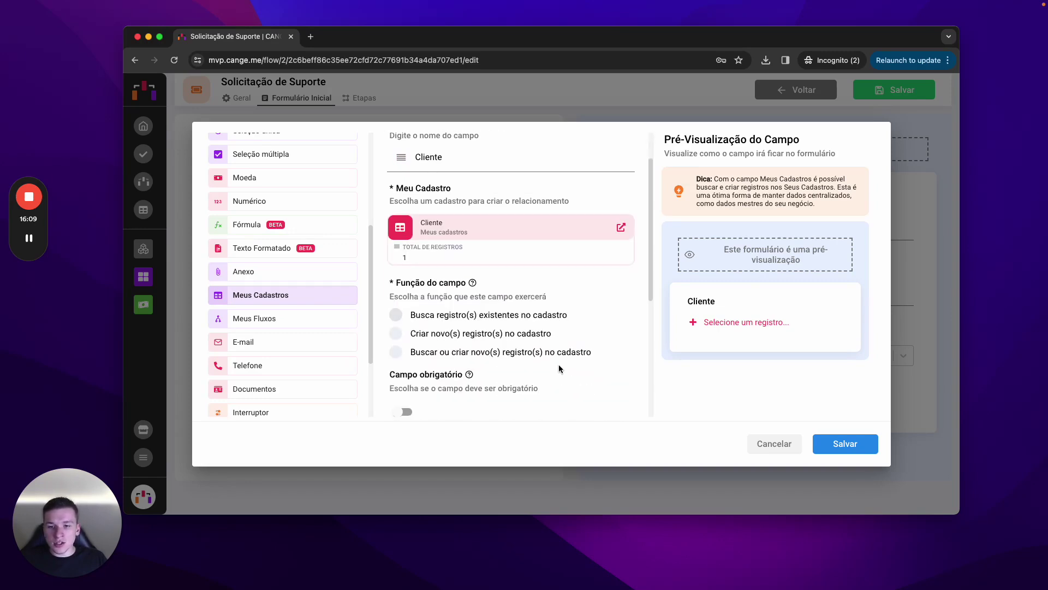
left_click(449, 309)
scroll(538, 363, "down", 1)
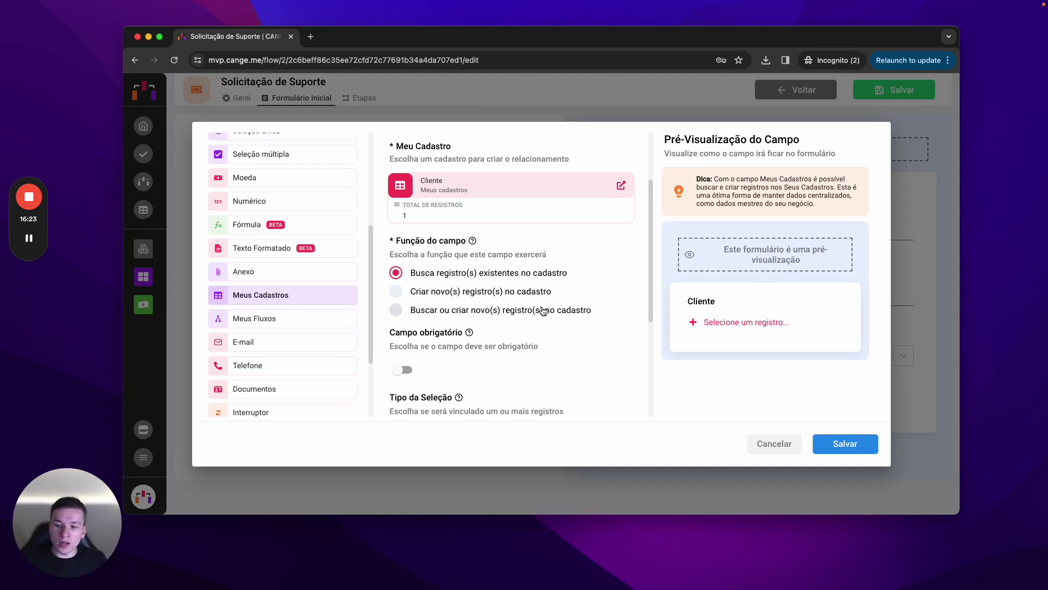
scroll(540, 363, "down", 2)
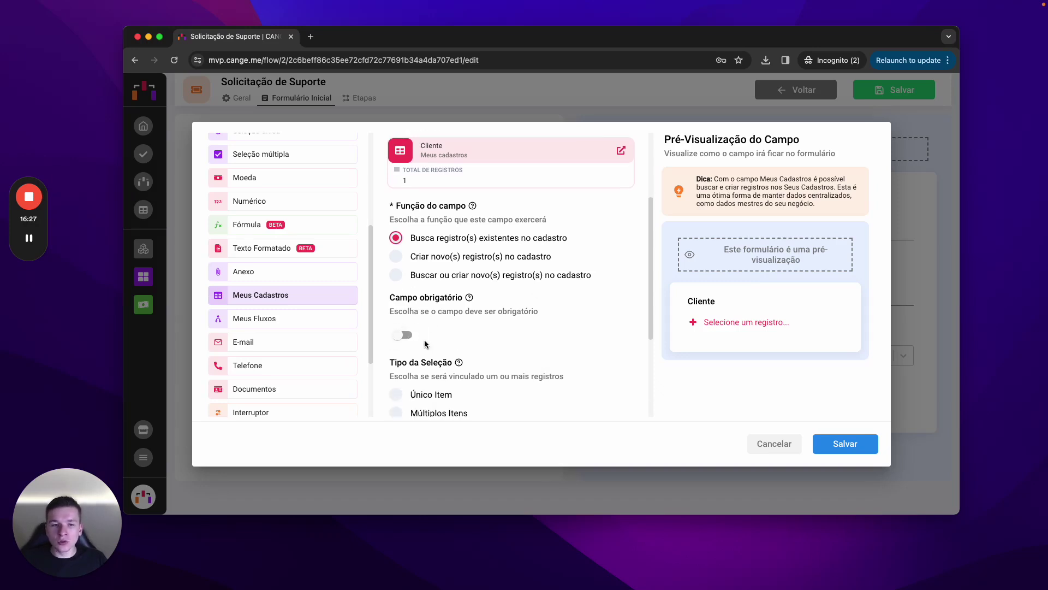
left_click(406, 335)
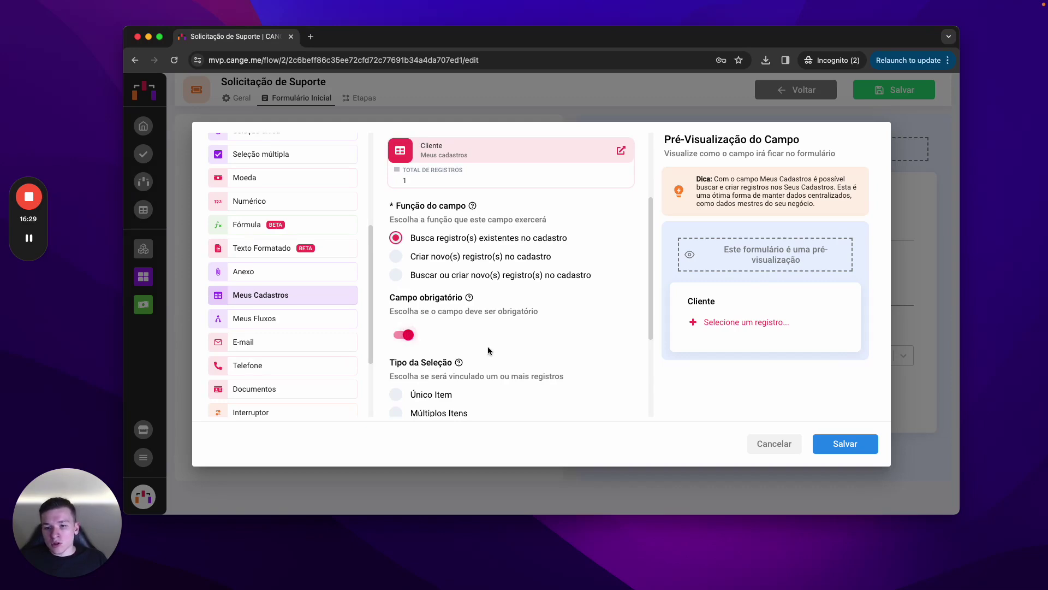
scroll(478, 358, "down", 5)
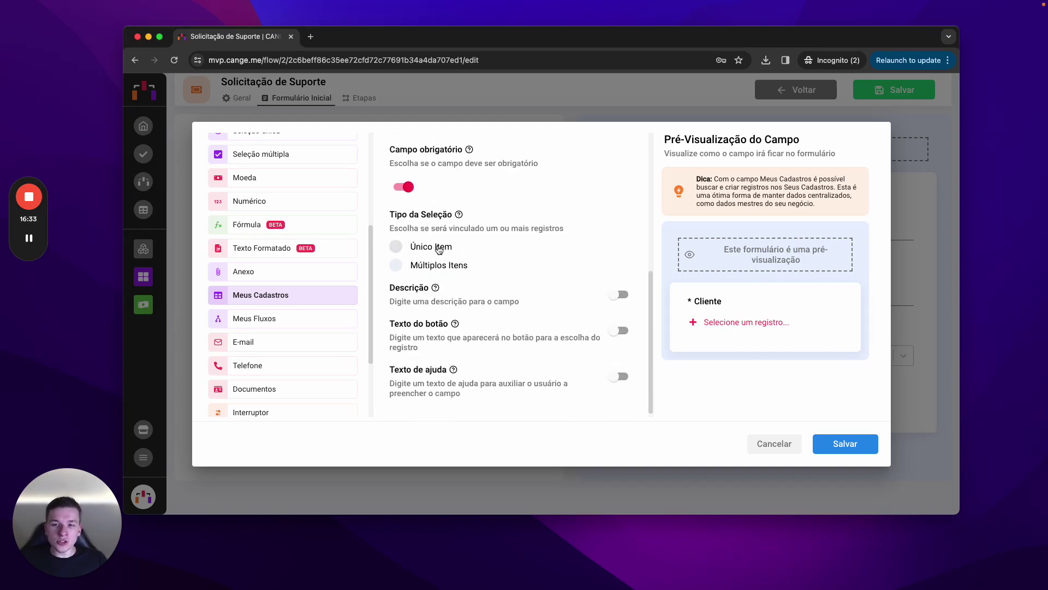
left_click(438, 248)
left_click(855, 443)
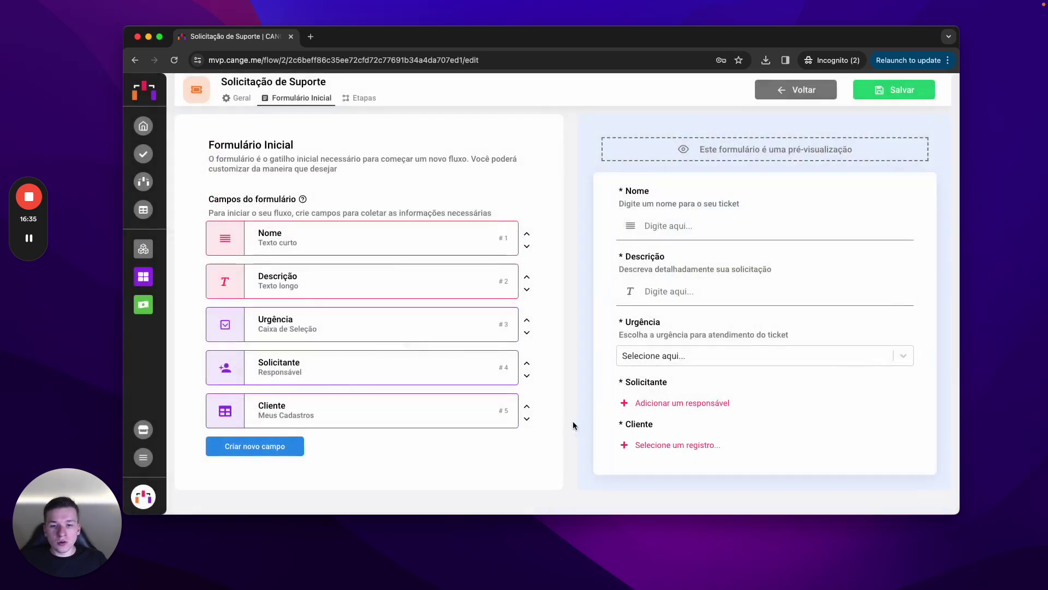
Move the Cliente field to the first position in the initial form and save the flow
left_click(527, 406)
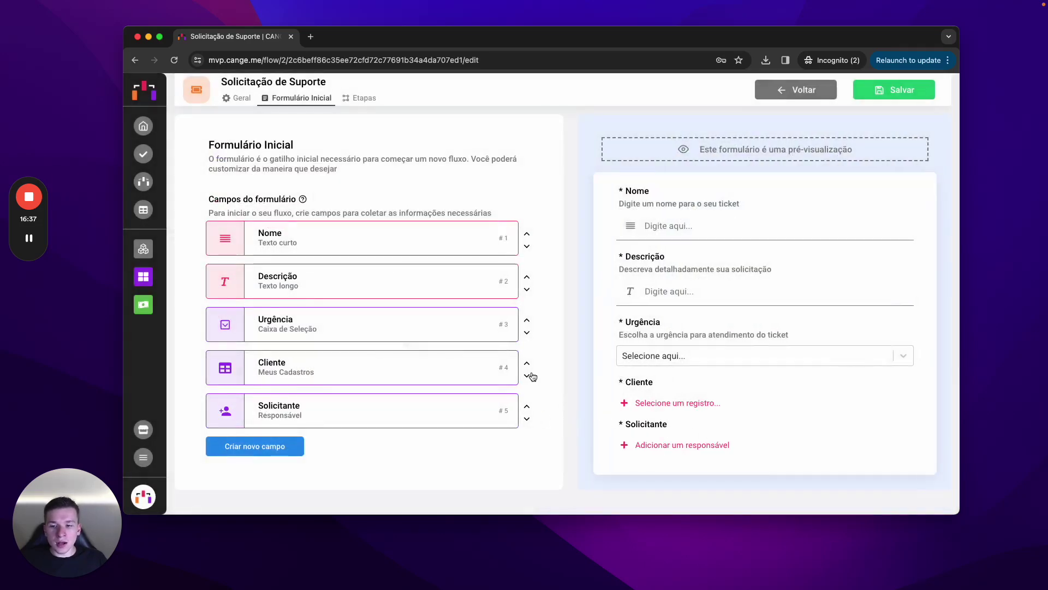
left_click(527, 363)
left_click(527, 319)
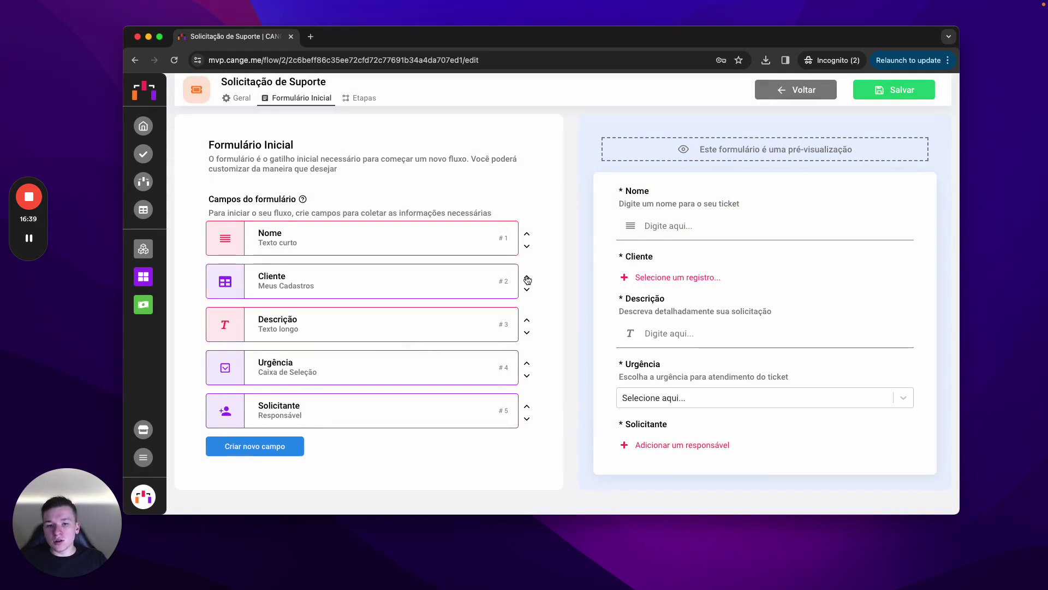
left_click(527, 277)
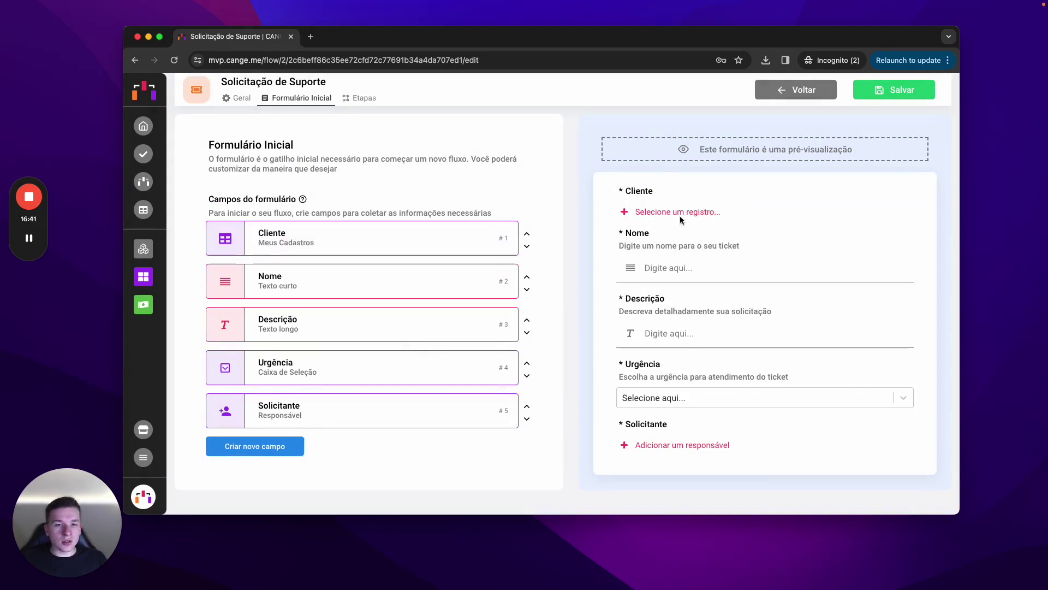
left_click(932, 98)
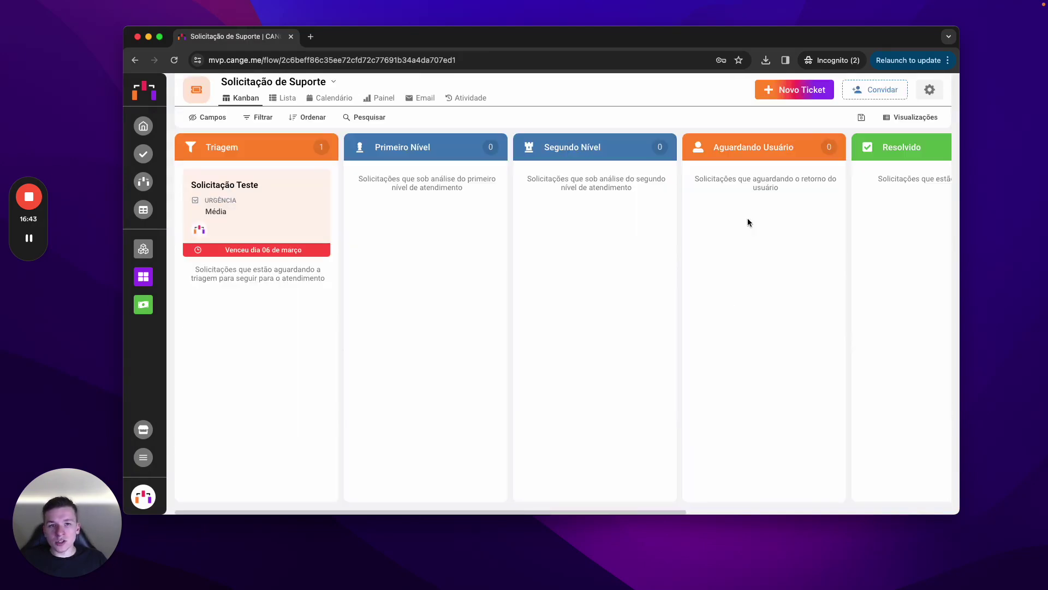
Create a ticket for Cliente Teste with name and description "teste", urgency Alta and the demo account as Solicitante
left_click(778, 92)
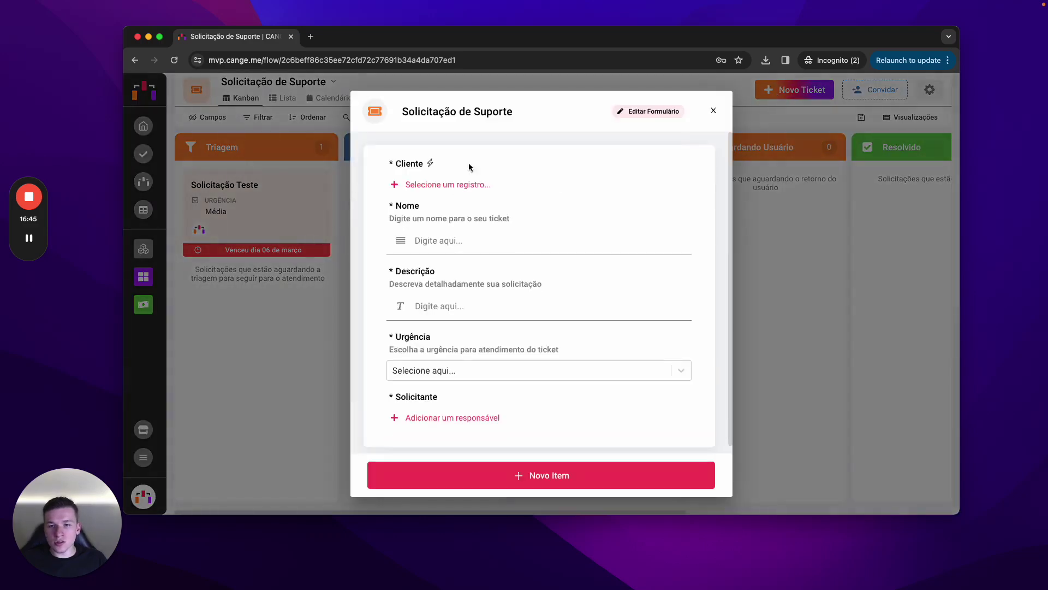
left_click(463, 185)
left_click(515, 252)
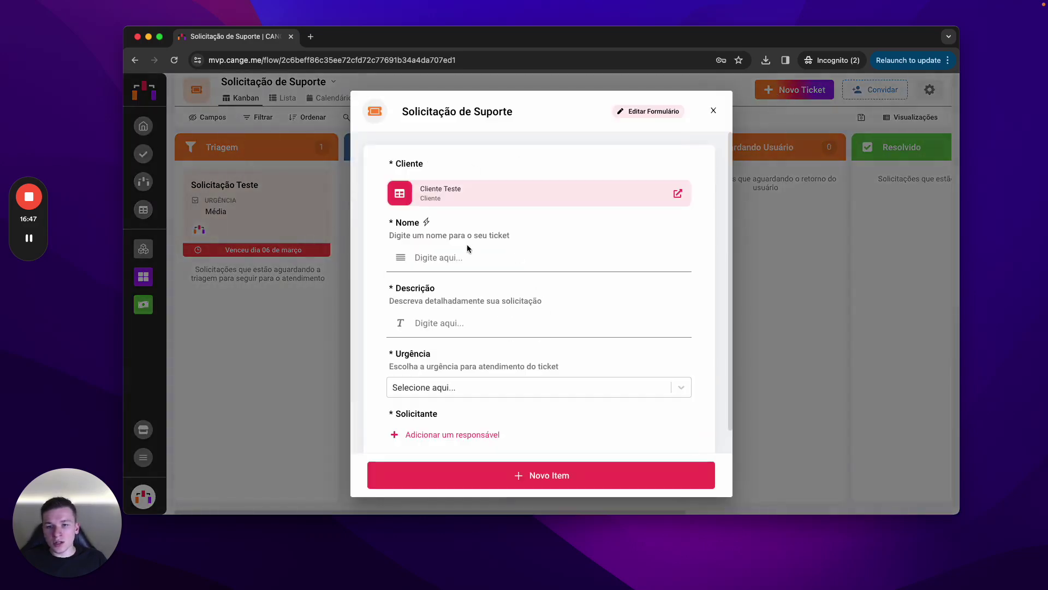
type("testeste")
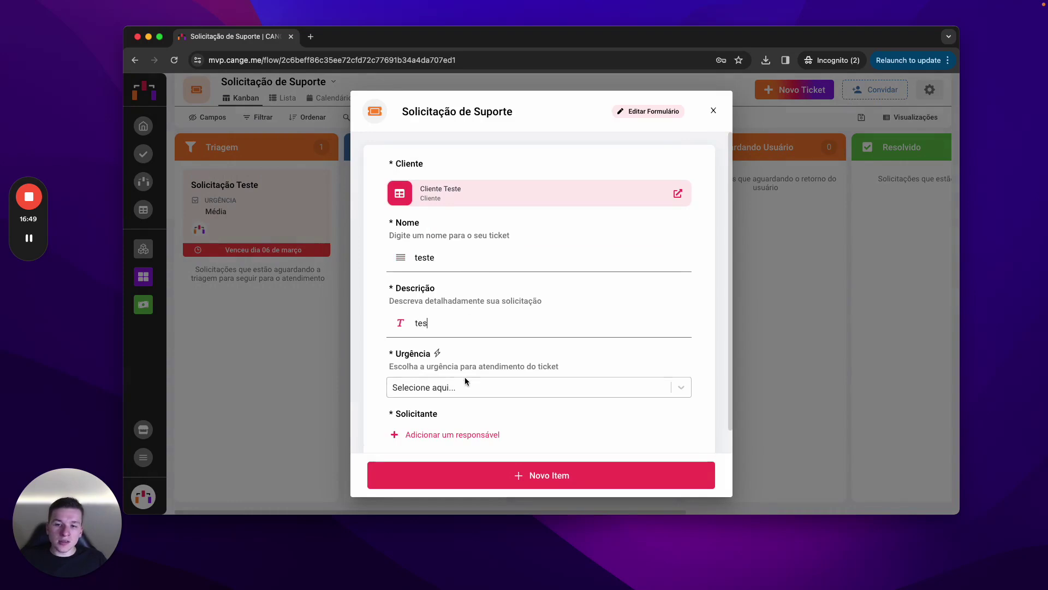
left_click(465, 387)
left_click(457, 434)
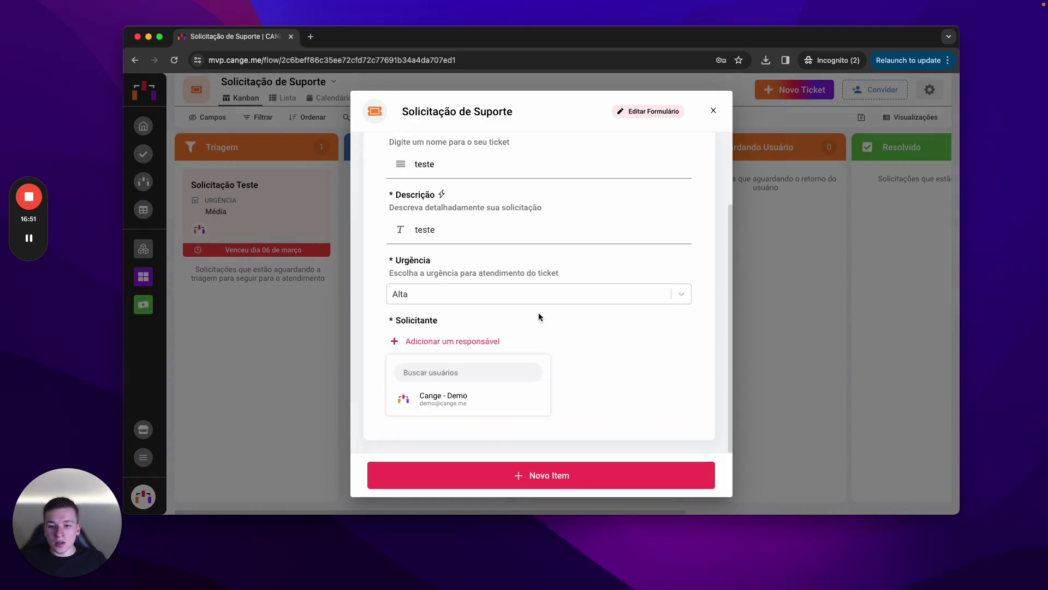
left_click(435, 396)
left_click(561, 475)
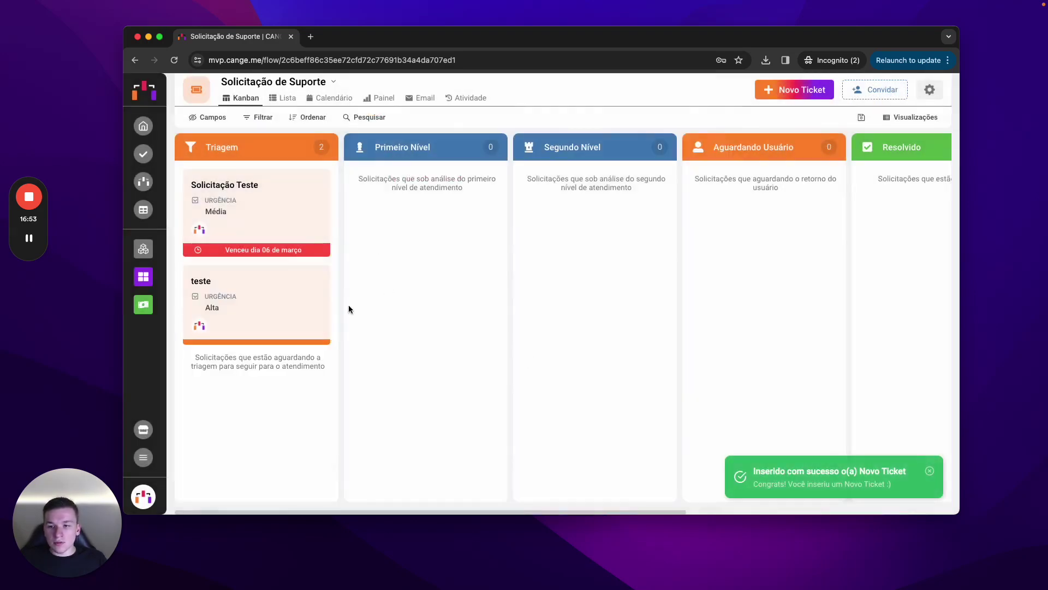
Examine the teste ticket's linked client, and the Cliente Teste record's connections to the Solicitação de Suporte flow
left_click(319, 268)
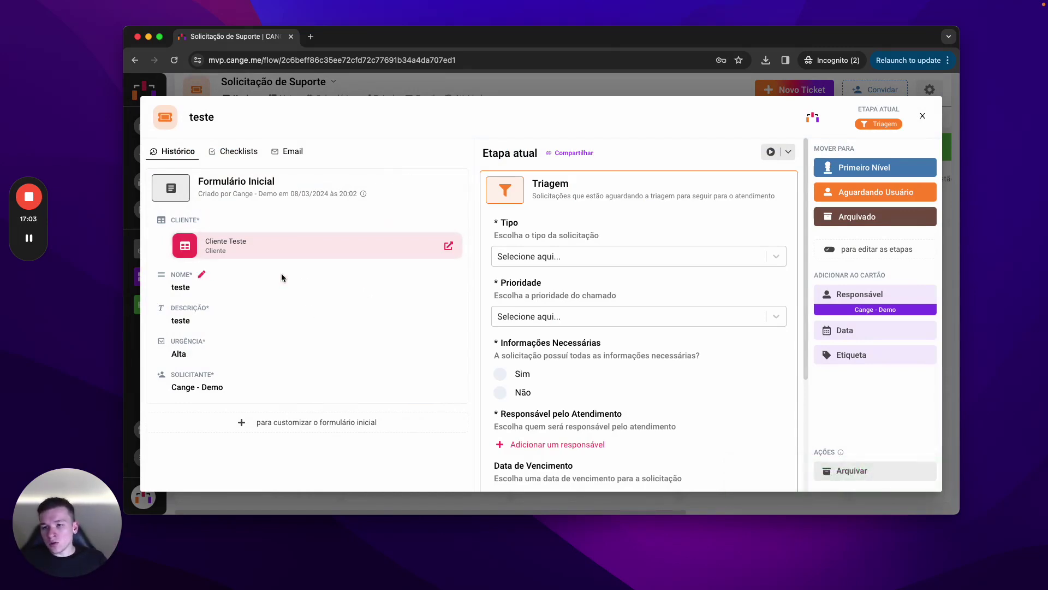
key("Escape")
left_click(143, 209)
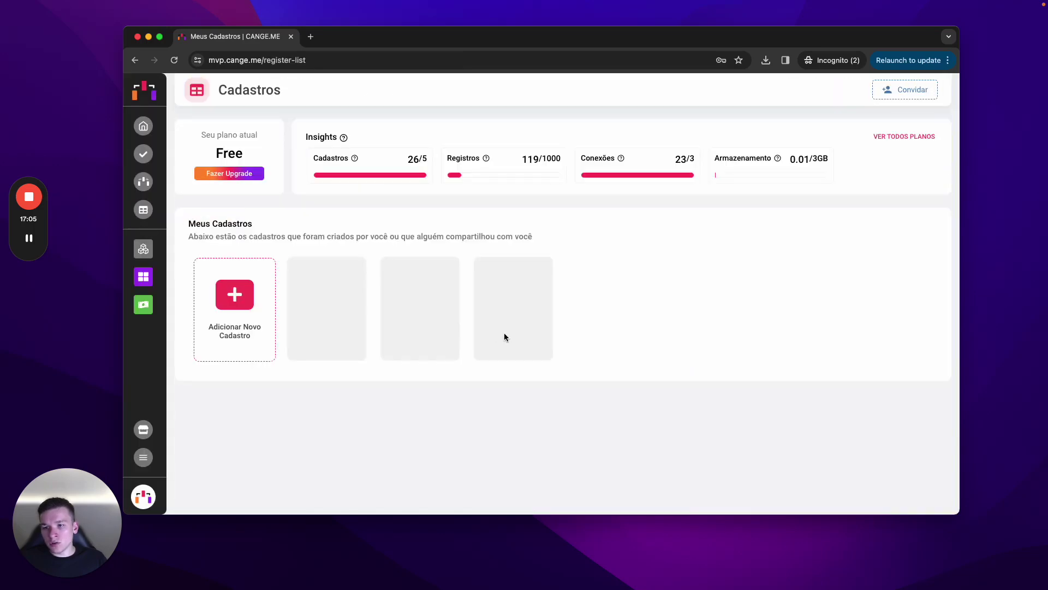
scroll(524, 382, "down", 5)
left_click(421, 437)
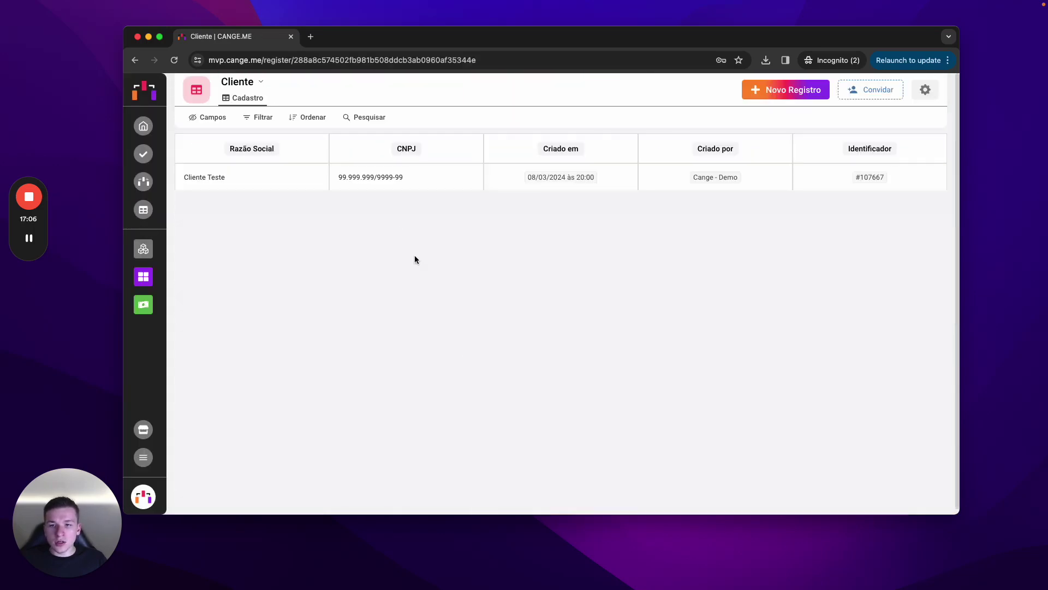
left_click(422, 181)
left_click(474, 146)
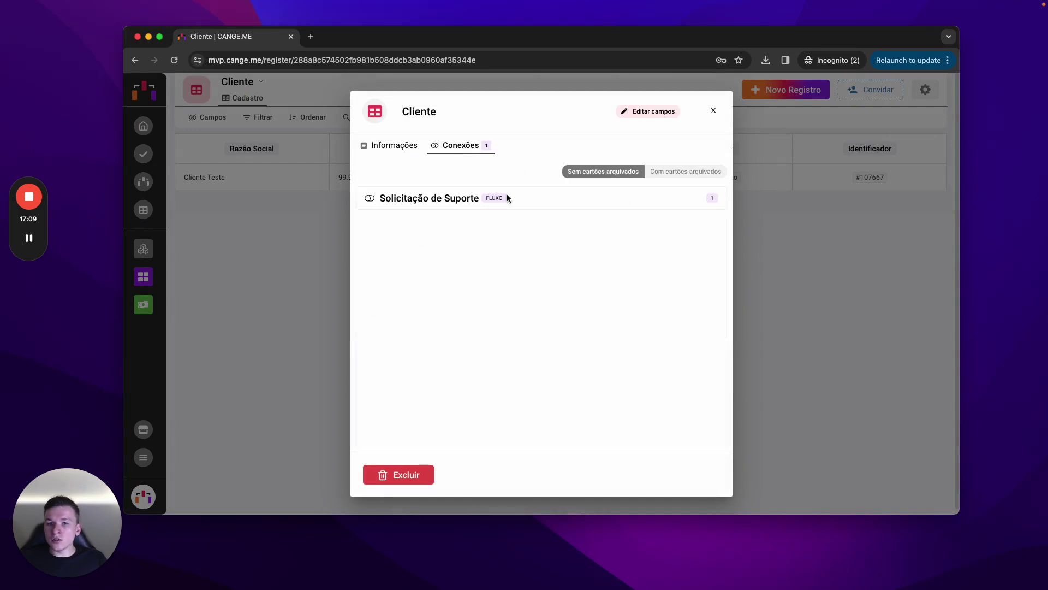
left_click(555, 203)
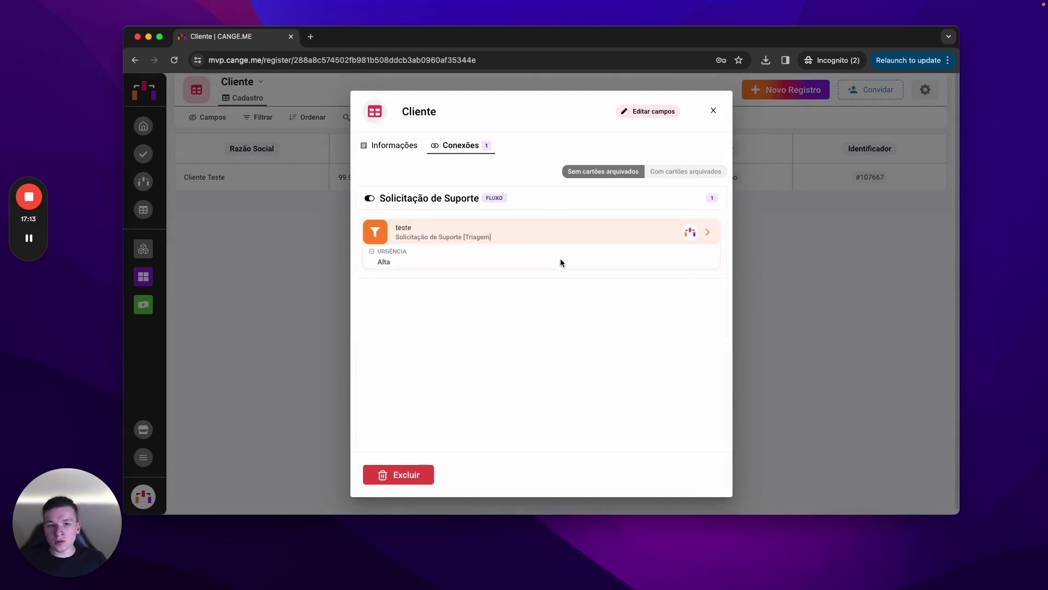
left_click(306, 423)
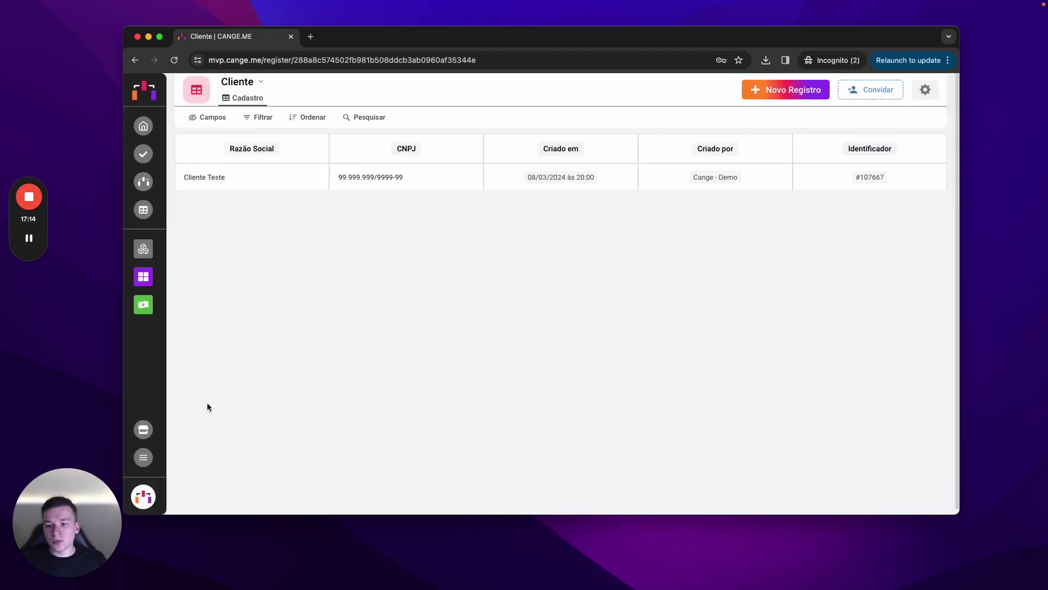
Look at the template center and the company's member management, and return to the home page
left_click(143, 126)
left_click(143, 430)
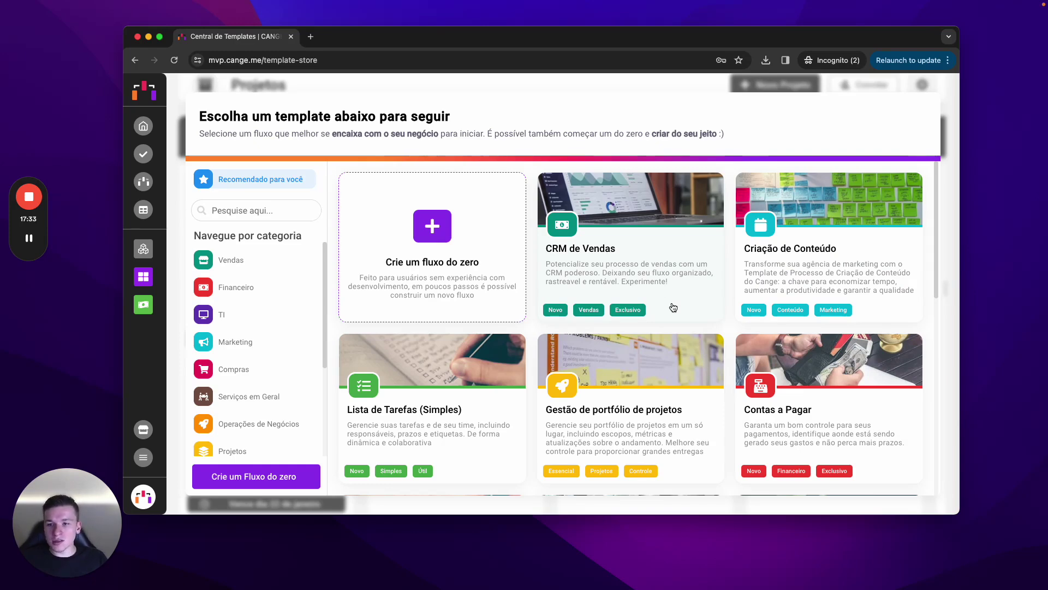
left_click(143, 497)
left_click(186, 444)
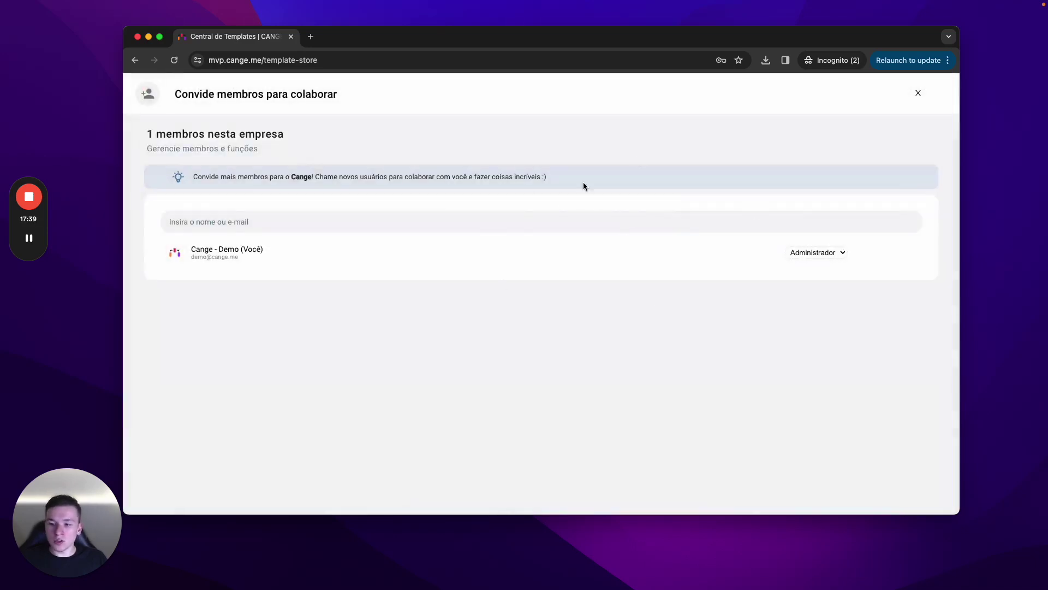
left_click(917, 93)
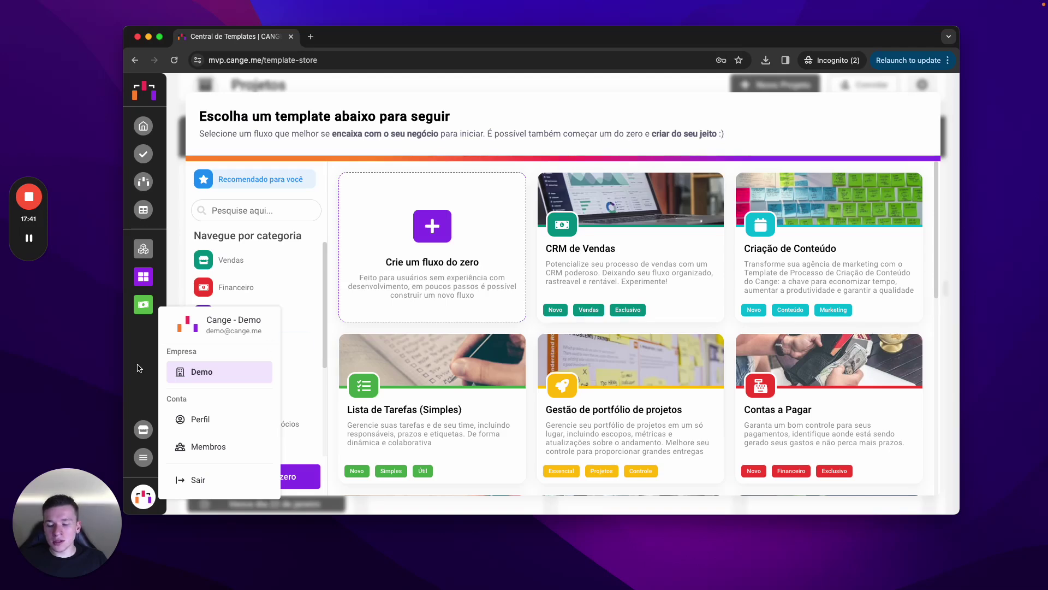
left_click(166, 349)
left_click(143, 126)
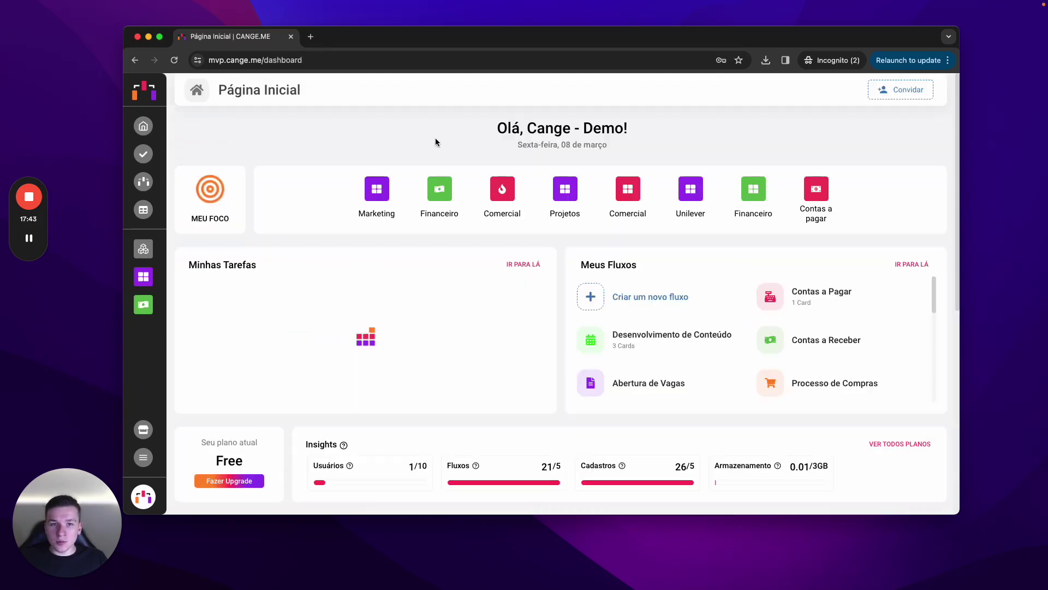